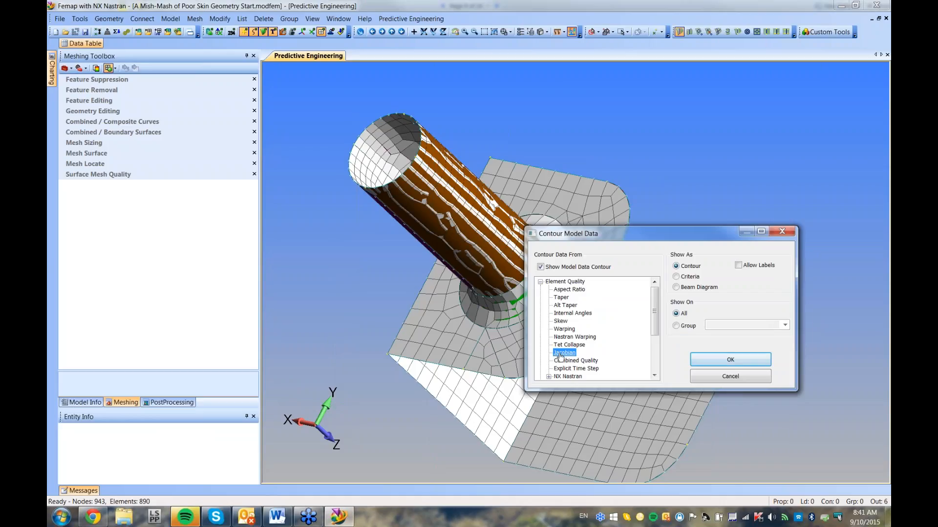
- Contour the model by Jacobian element quality and examine the worst elements around the tube's base
click(724, 362)
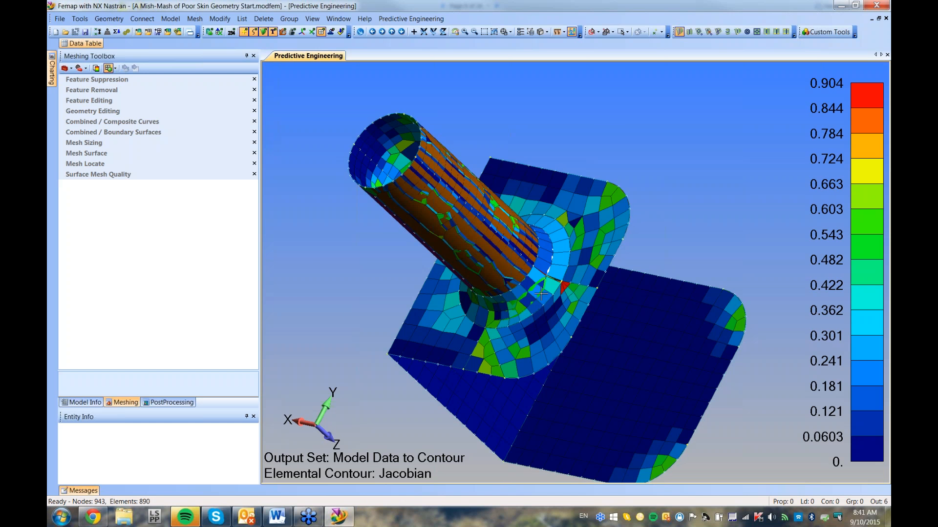
middle_drag(528, 303, 544, 320)
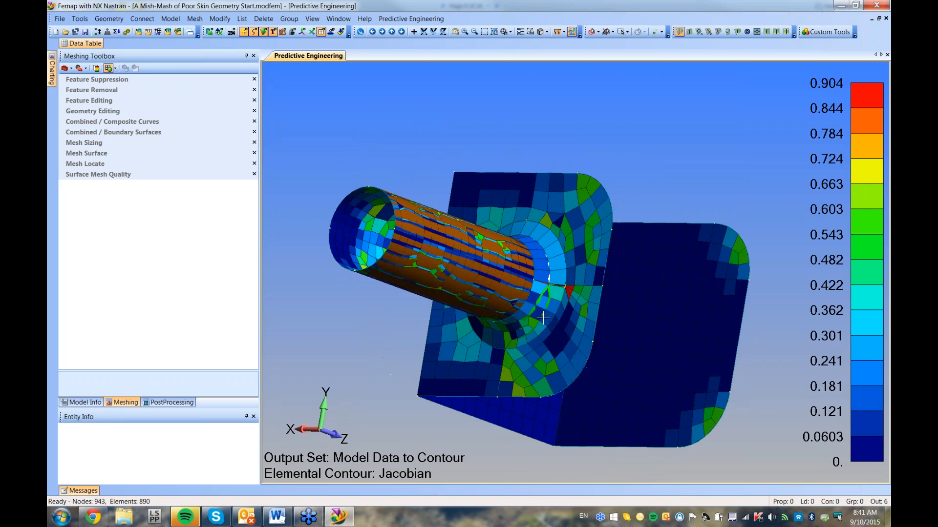
shift+middle_drag(523, 249, 555, 381)
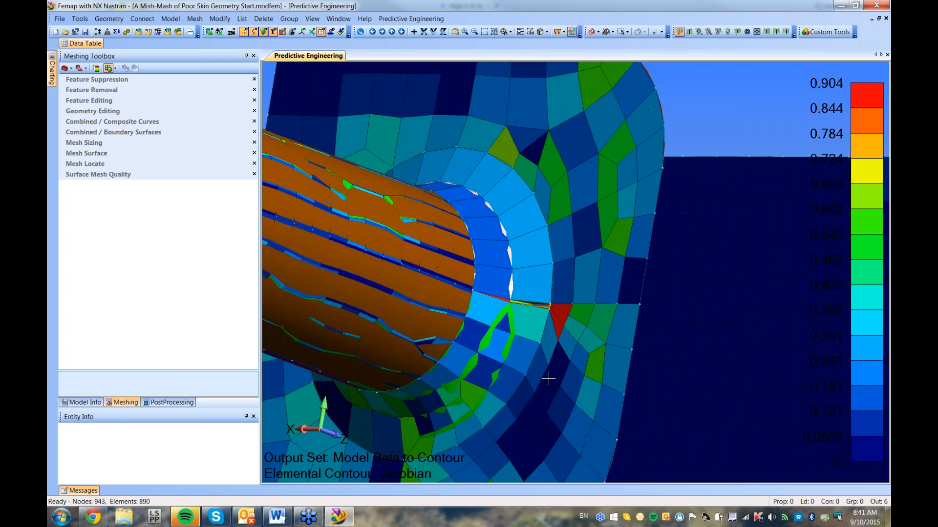
- Turn off the model data contour to restore the plain mesh display
key(ctrl+a)
click(571, 32)
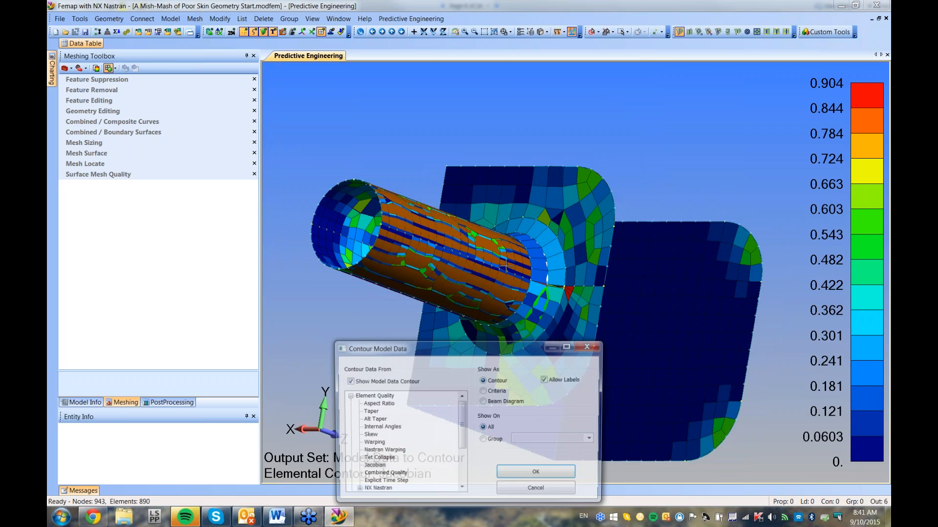
click(347, 381)
click(518, 473)
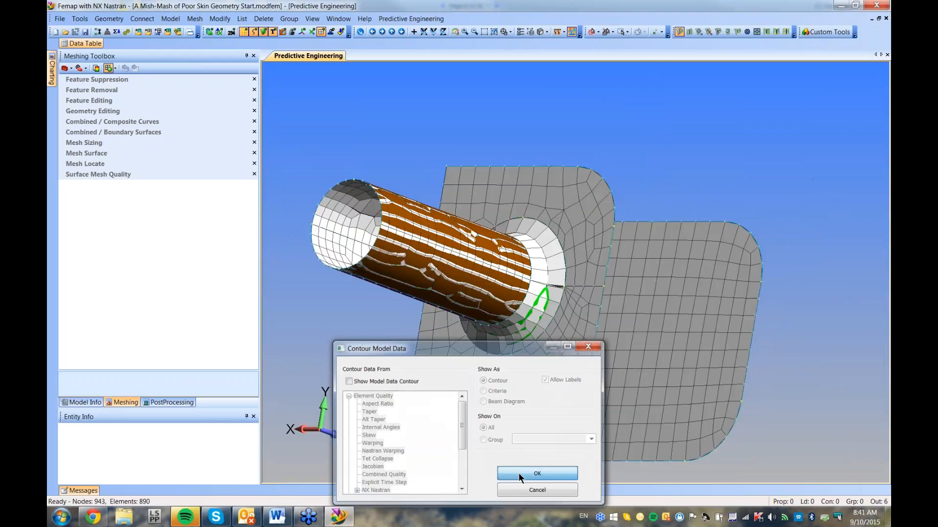
- Create composite curves by point, with Combine Surfaces on, at the two closely spaced points on the outer ring around the tube's base
ctrl+middle_drag(495, 379, 500, 352)
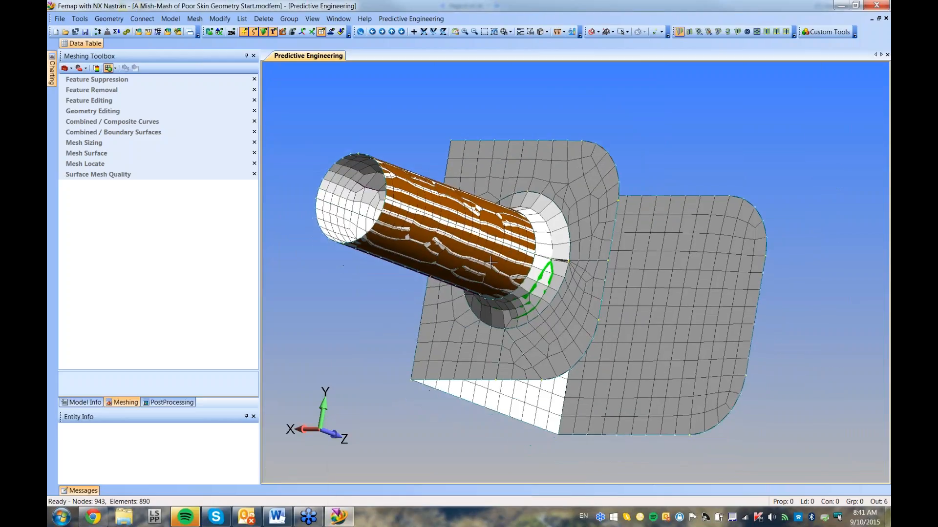
scroll(490, 263, up, 3)
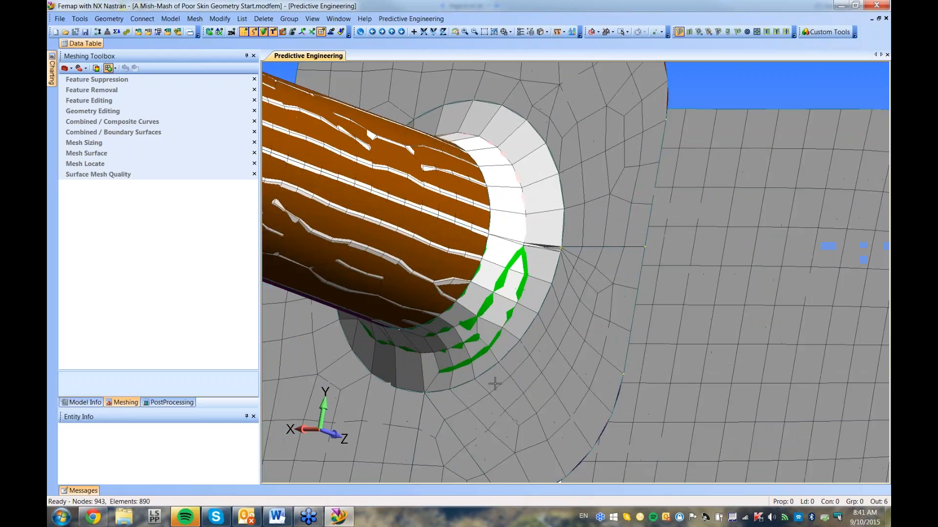
click(124, 403)
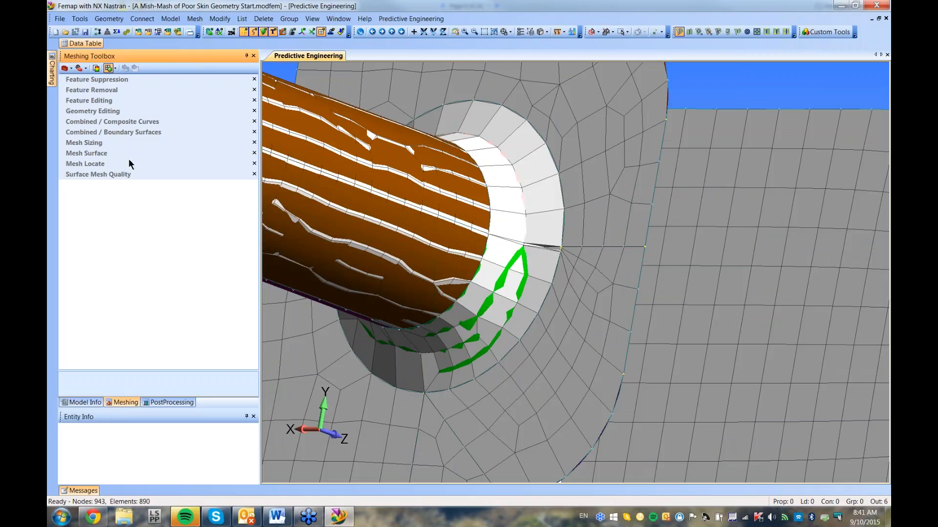
click(100, 121)
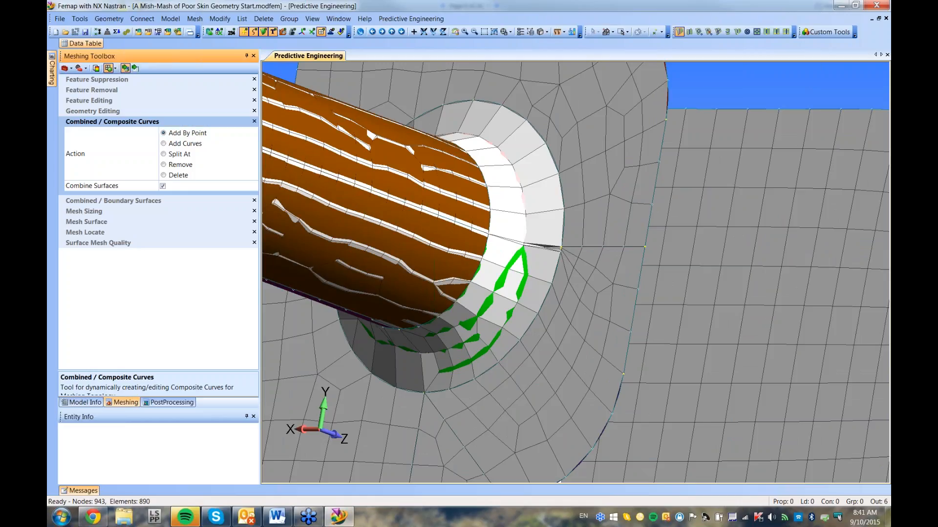
scroll(632, 273, up, 3)
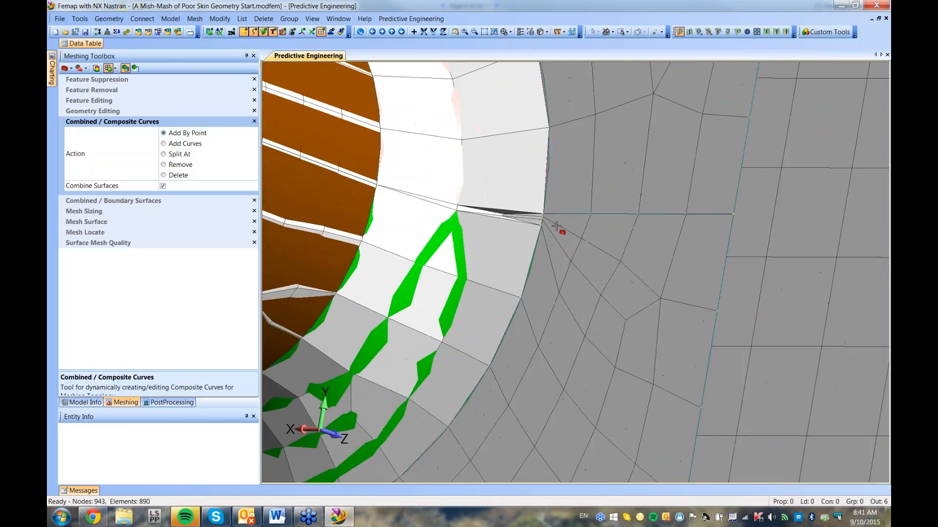
click(544, 218)
click(543, 218)
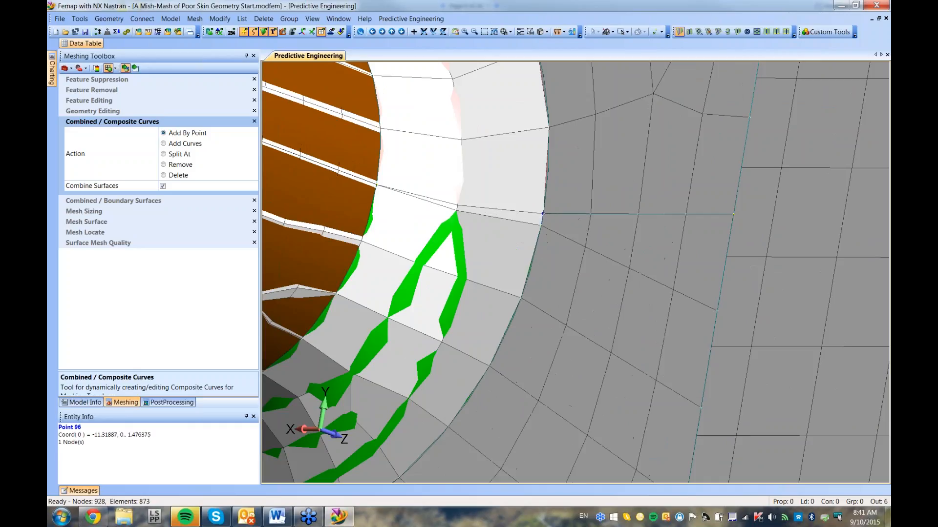
click(541, 225)
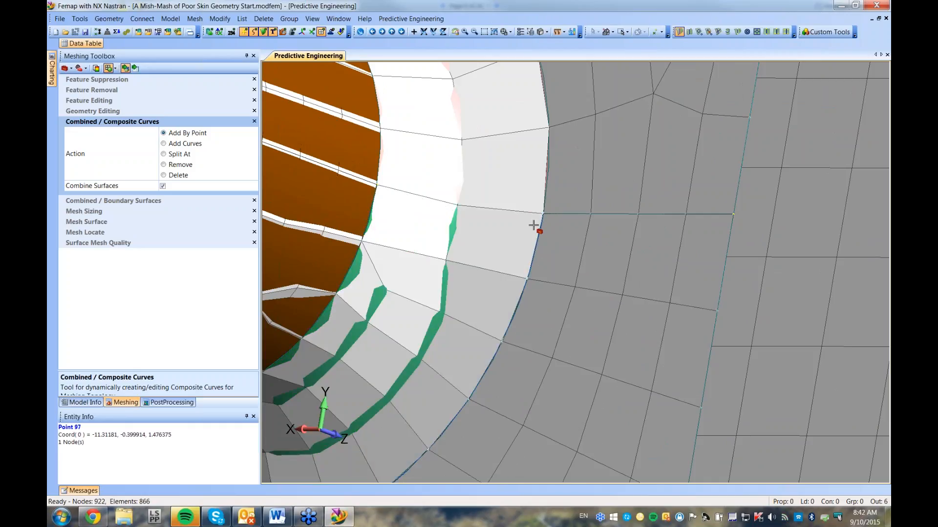
- Combine the two surfaces at the front plate's rounded lower corner with Add By Curve, using the diagonal curve between them
scroll(485, 352, down, 5)
scroll(476, 235, down, 4)
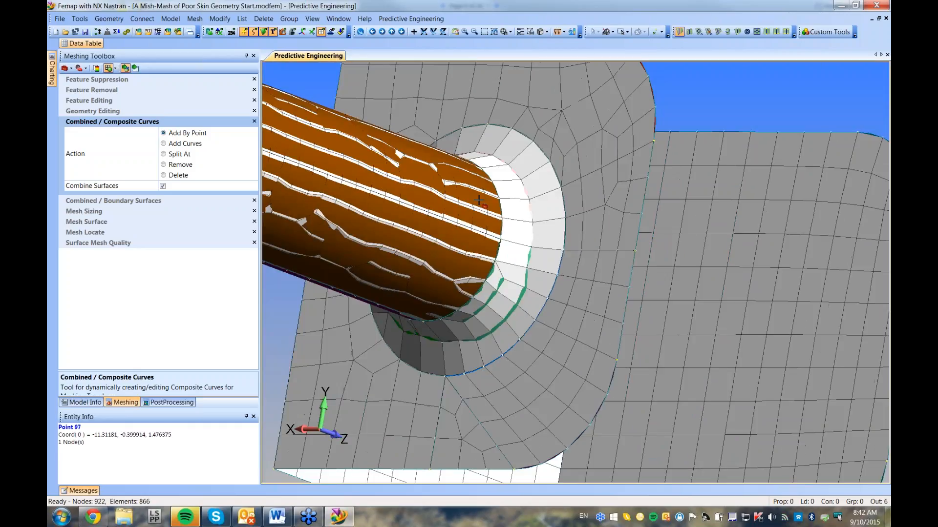
ctrl+middle_drag(508, 353, 514, 255)
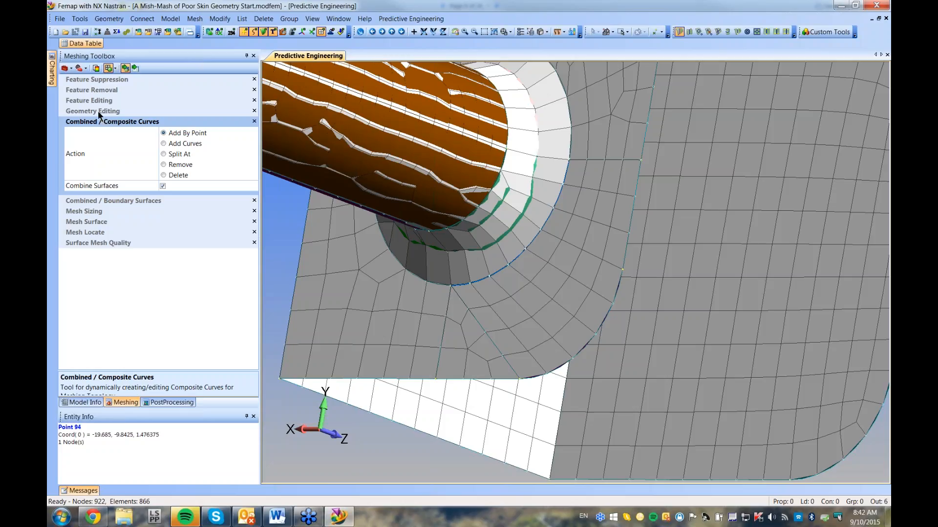
click(118, 203)
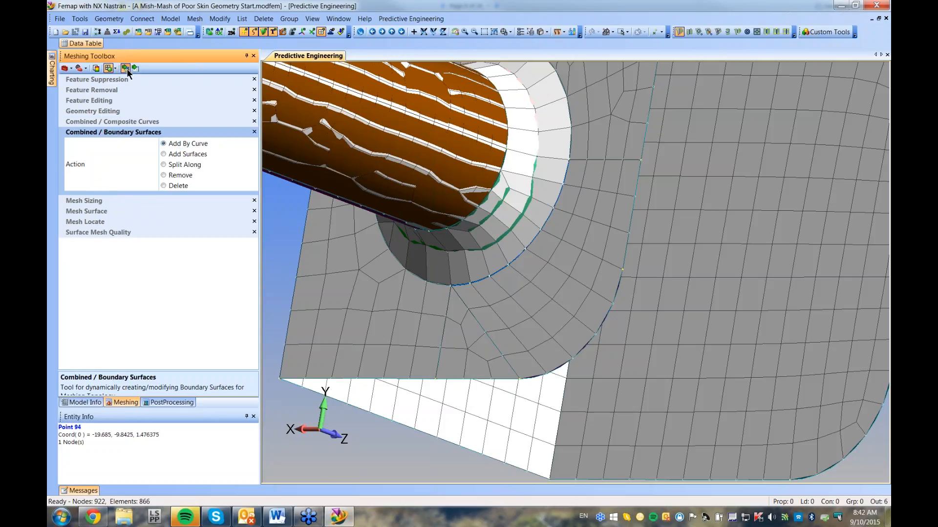
click(484, 332)
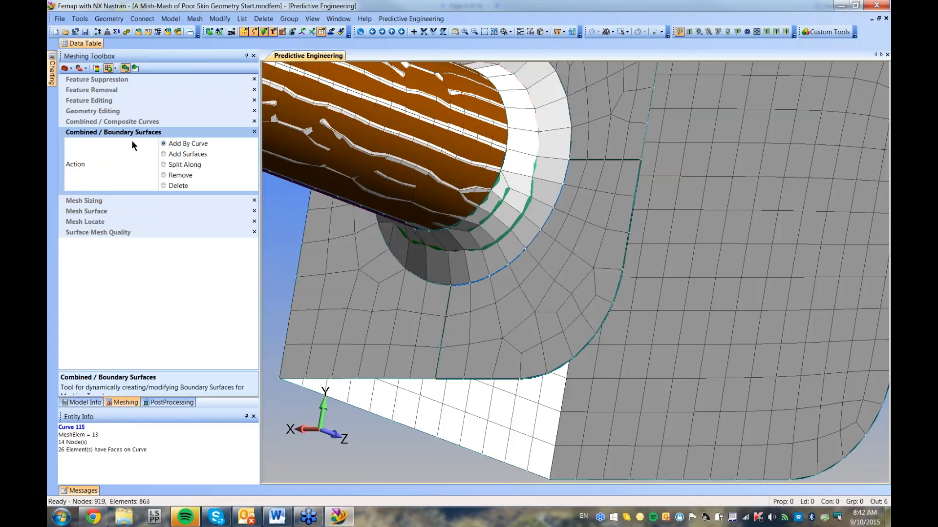
- Add composite curves by point at both ends of the rounded corner edge on the front plate
click(112, 121)
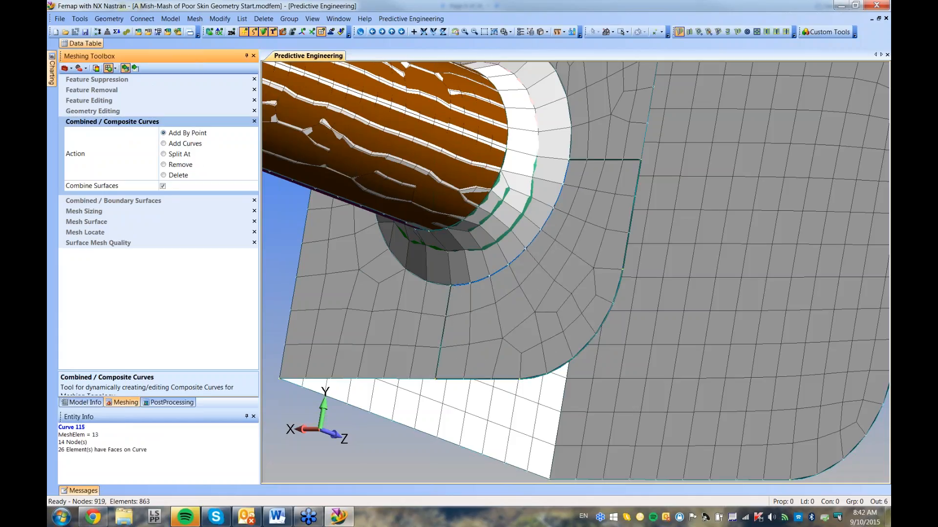
click(519, 382)
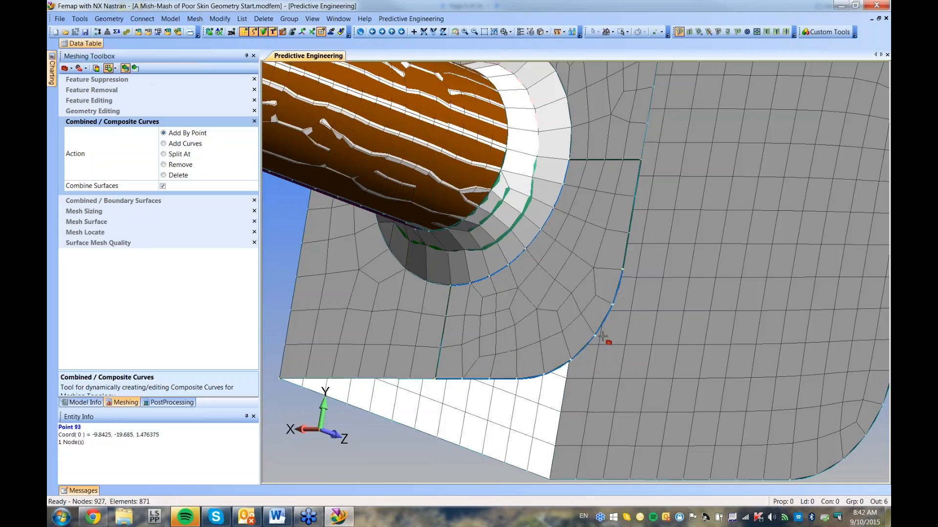
click(622, 271)
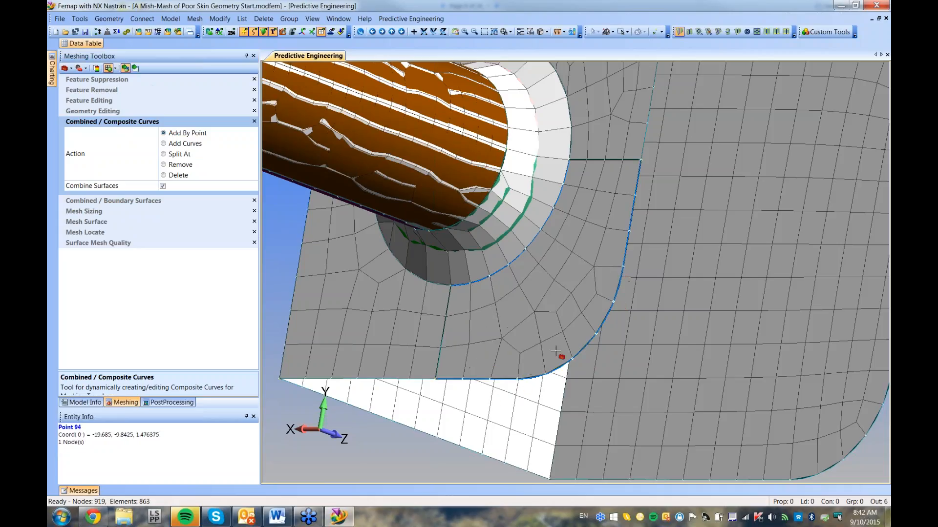
- Split the front plate surface with Point to Edge, from the uppermost point of the ring around the tube to the plate's upper edge
scroll(550, 351, down, 3)
scroll(554, 325, down, 2)
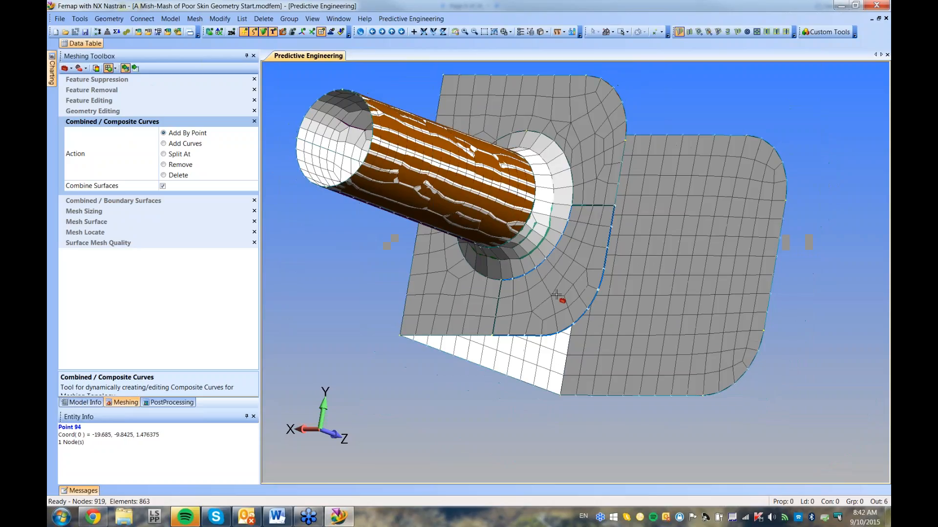
middle_drag(556, 295, 592, 331)
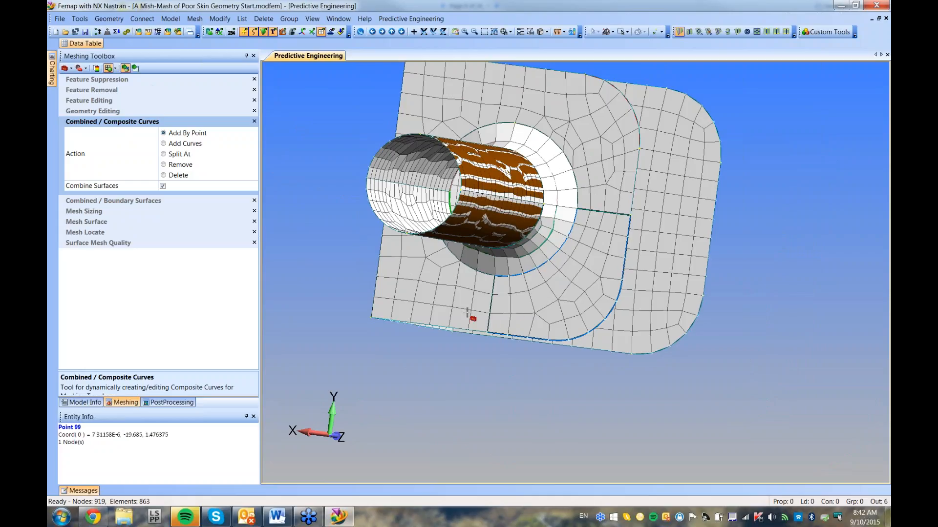
middle_drag(410, 326, 430, 282)
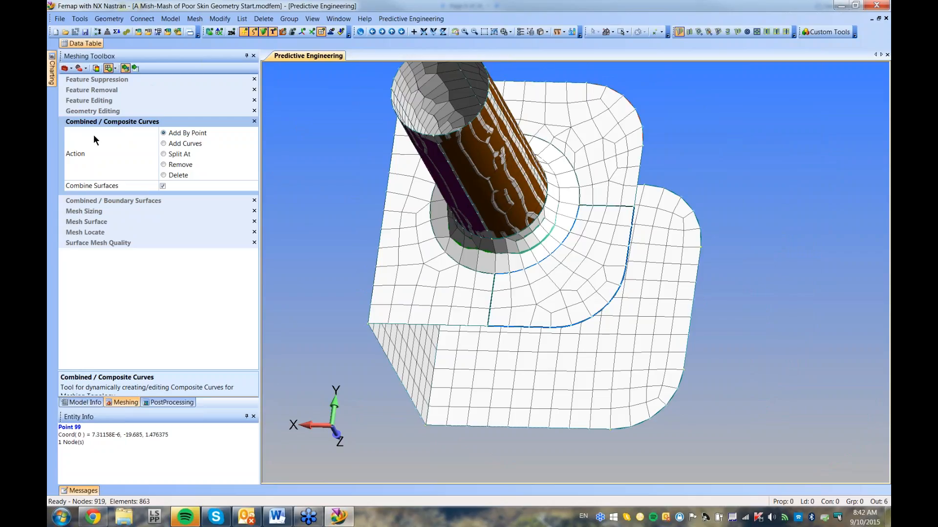
click(101, 100)
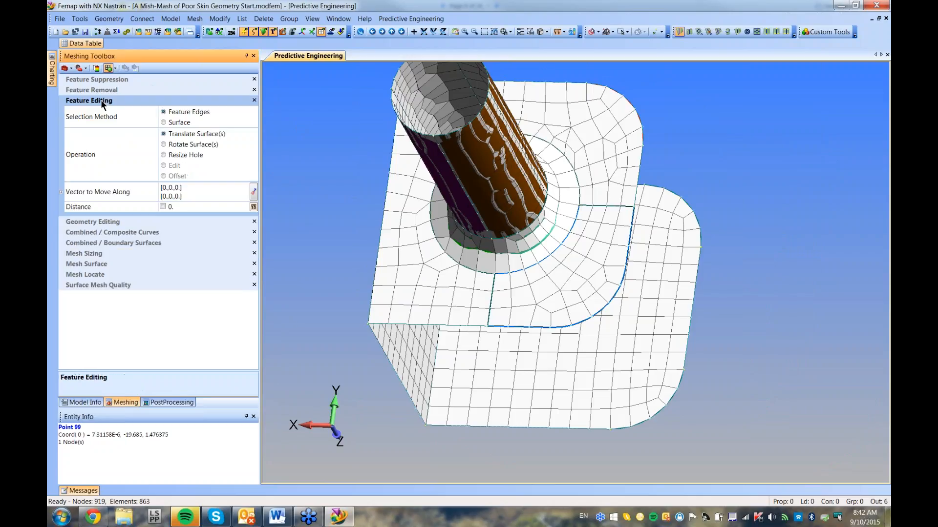
click(99, 222)
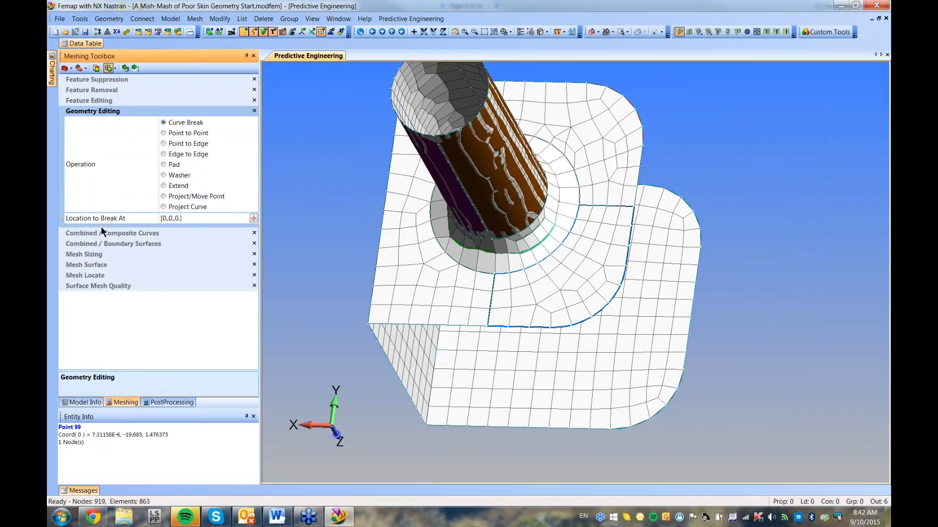
click(165, 142)
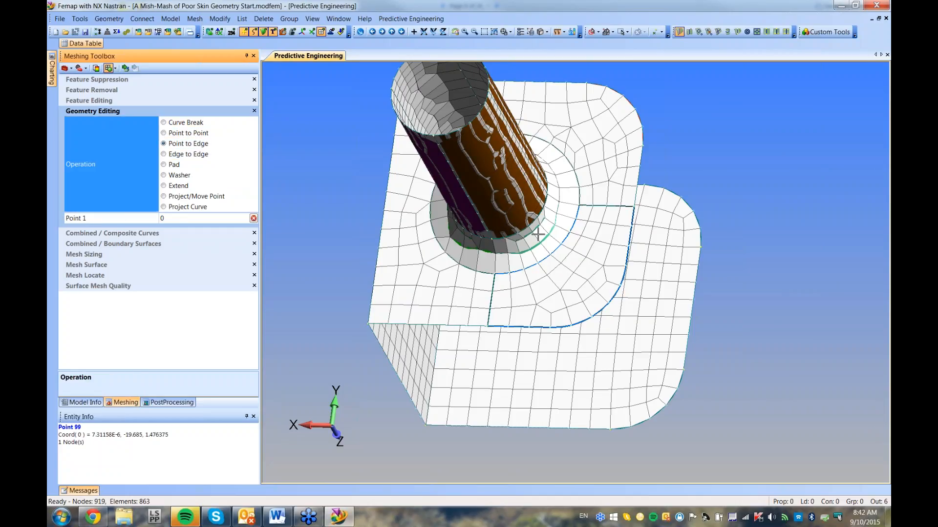
middle_drag(538, 234, 521, 285)
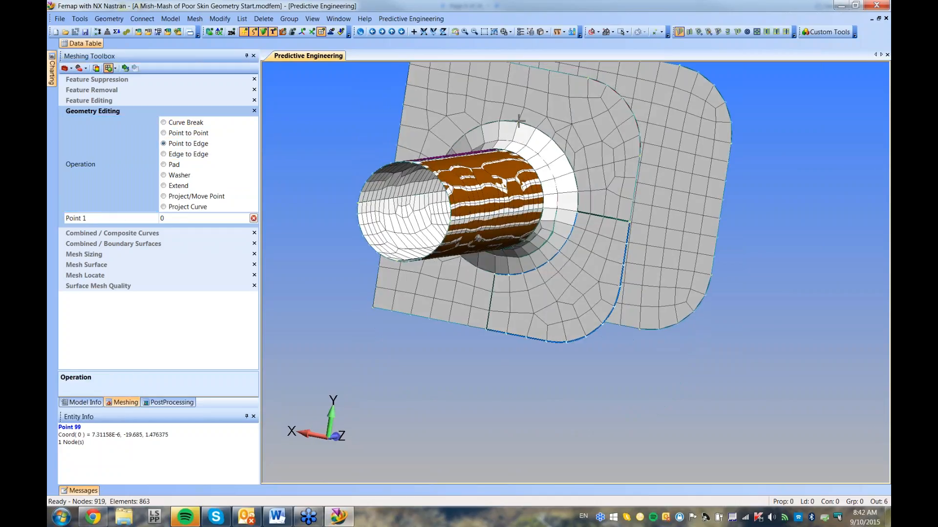
click(126, 68)
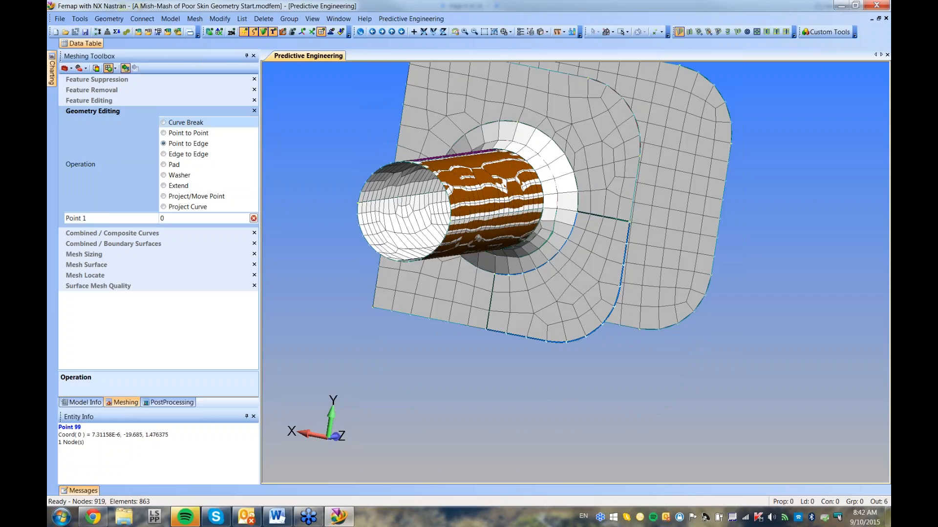
ctrl+middle_drag(527, 283, 510, 375)
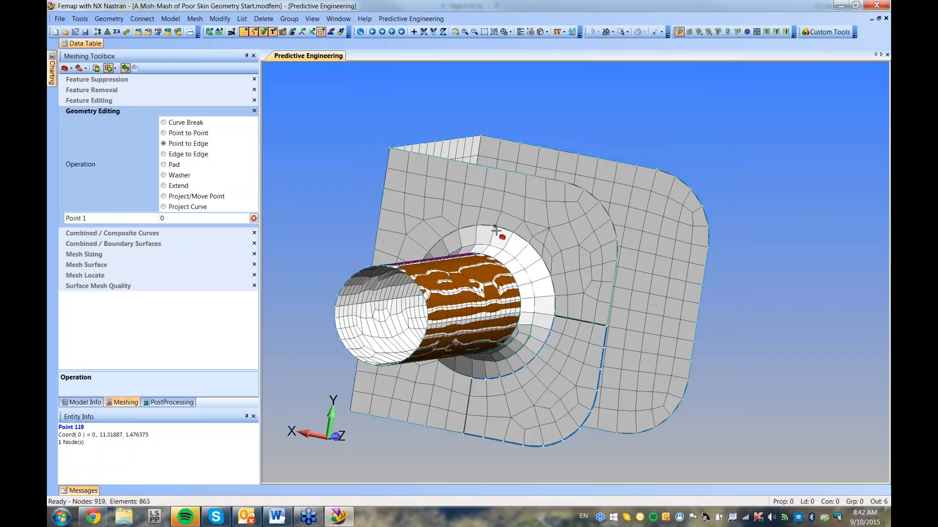
click(497, 229)
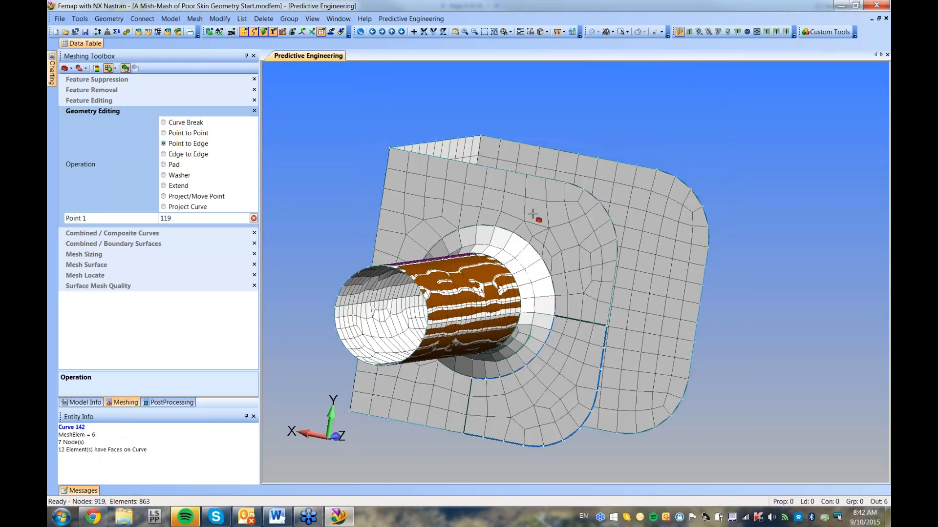
click(504, 174)
- Split the front plate surface from the ring's side point to the straight edge shared with the connecting web using Point to Edge
middle_drag(502, 383, 422, 312)
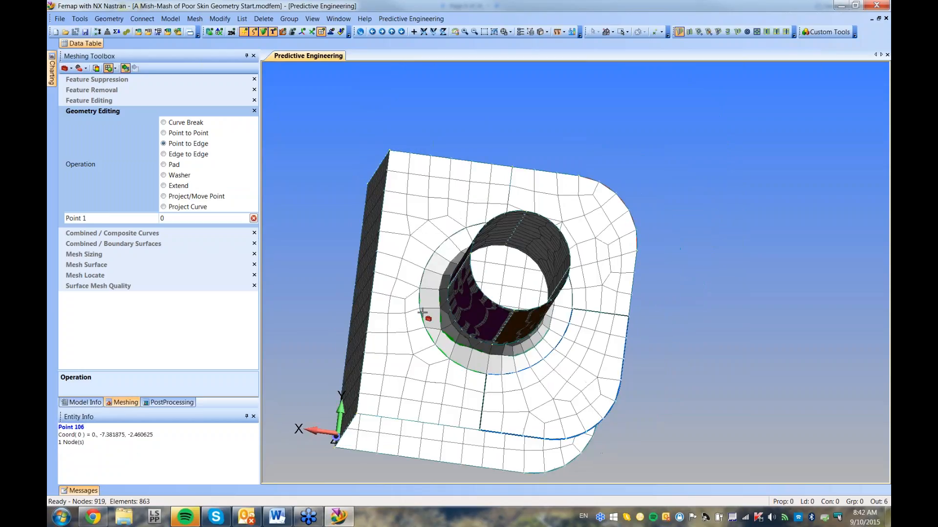
click(419, 288)
click(372, 282)
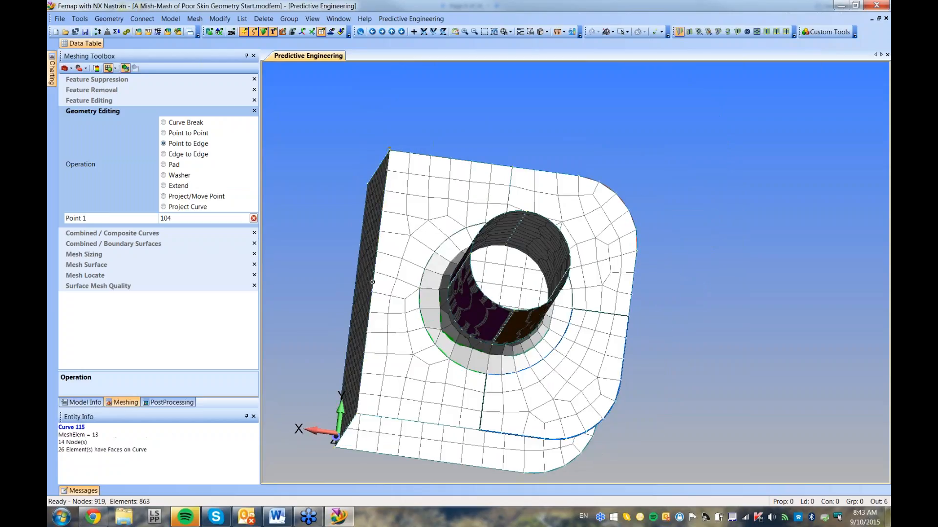
- Set the Mesh Surface tool's meshing method to Mapped Mesh
middle_drag(441, 447, 421, 375)
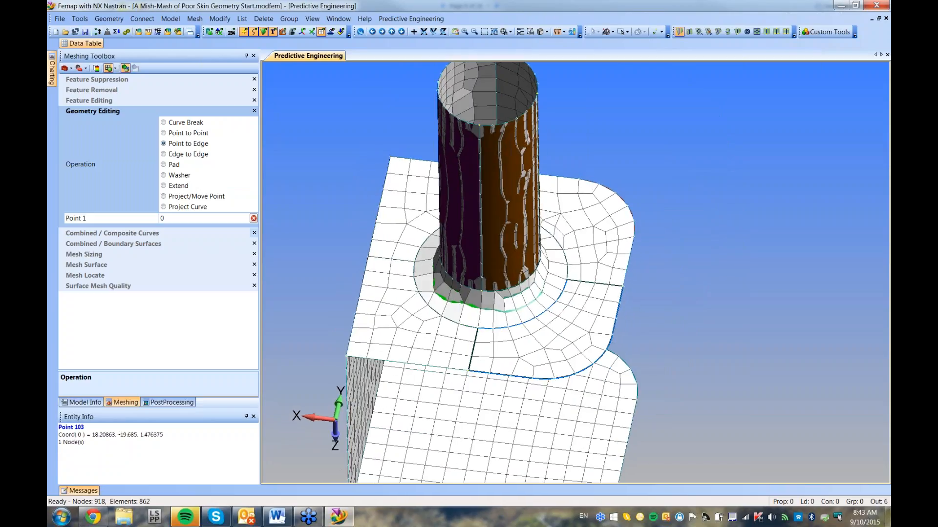
click(116, 69)
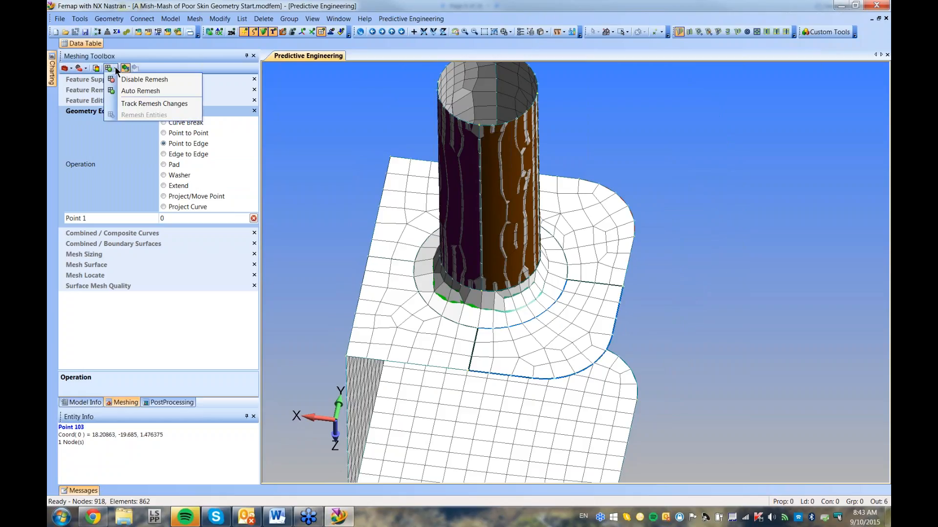
click(183, 54)
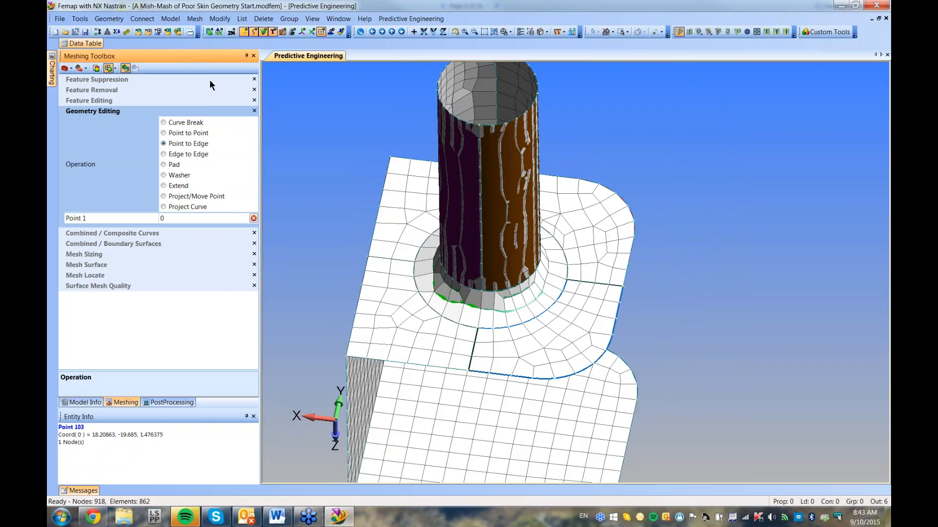
click(96, 265)
click(167, 263)
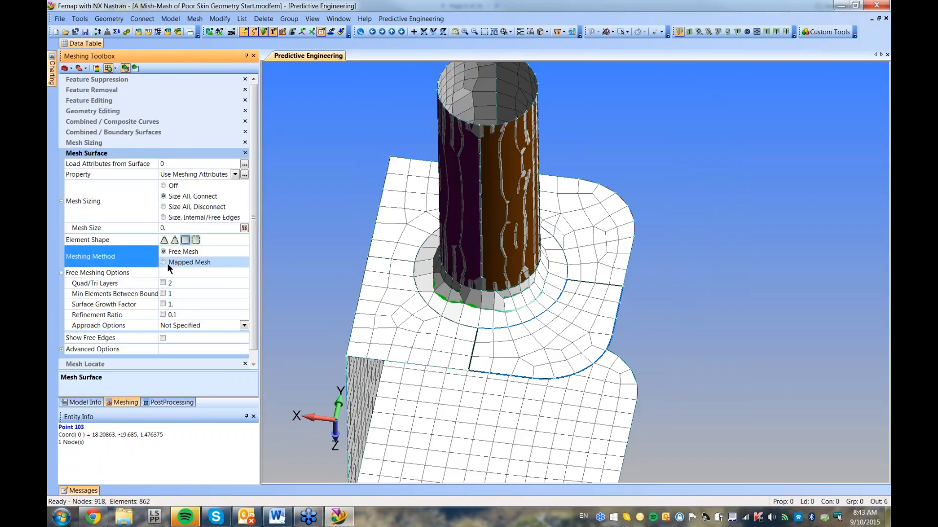
click(165, 263)
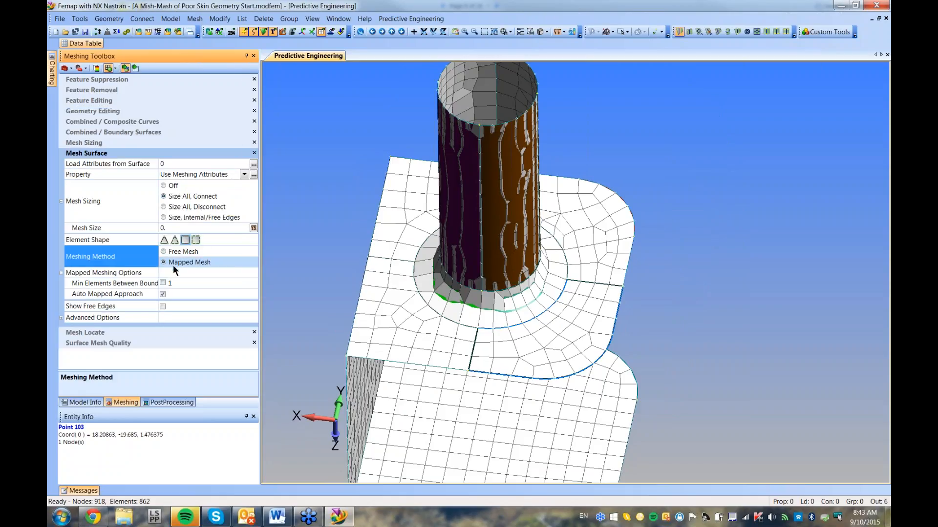
- Remesh the surfaces of the tube, the fillet ring and the front plate around the joint with the mapped approach
click(135, 70)
click(518, 354)
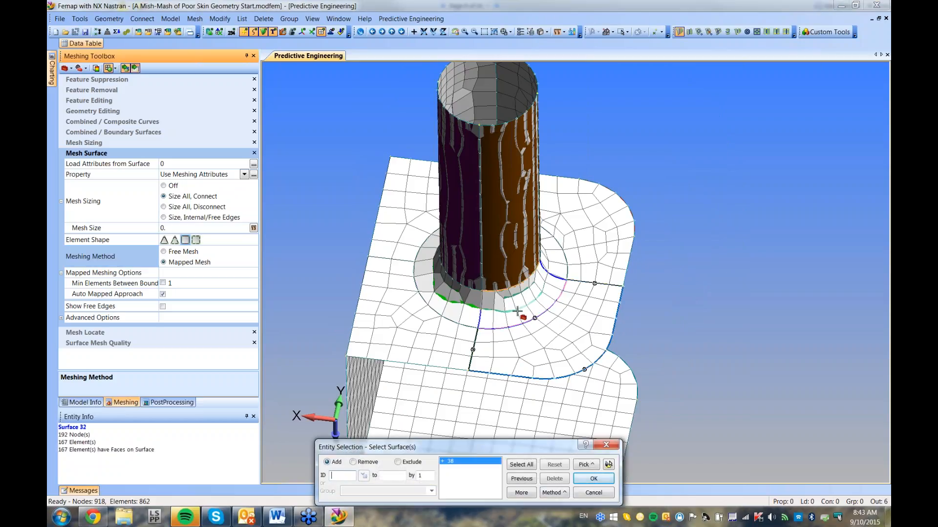
click(537, 303)
click(508, 205)
click(454, 230)
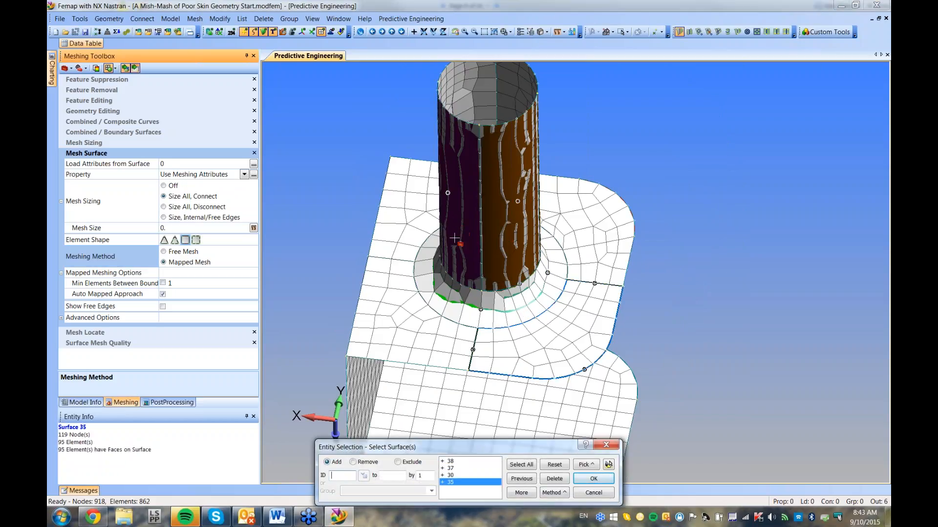
click(432, 295)
click(390, 312)
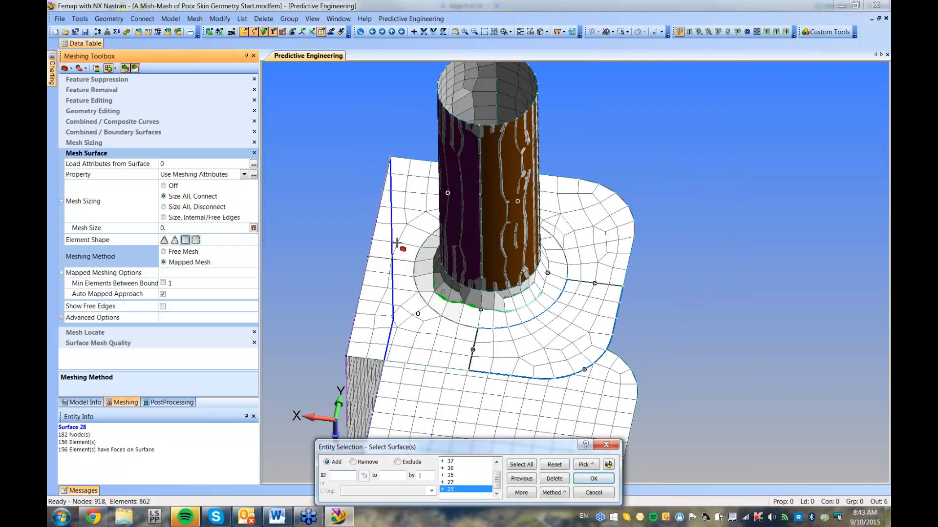
click(394, 206)
middle_drag(424, 242, 459, 310)
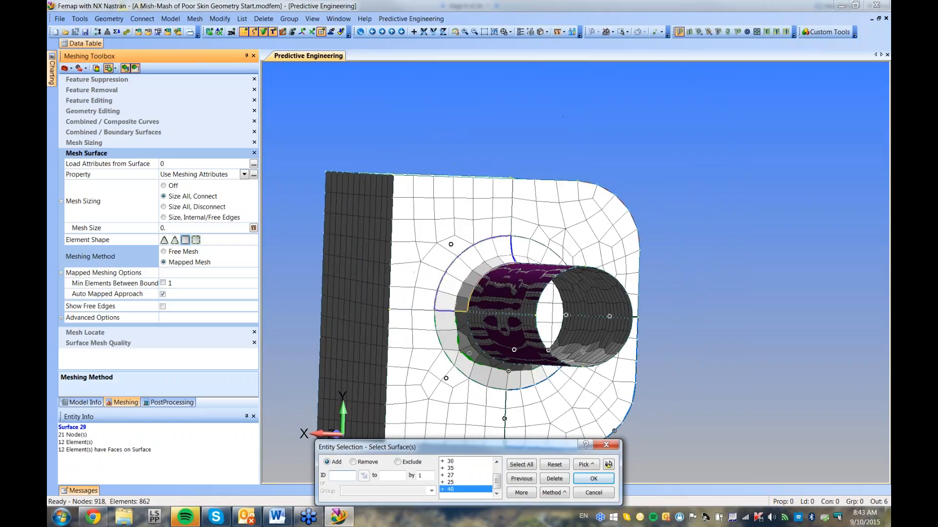
click(468, 282)
click(594, 222)
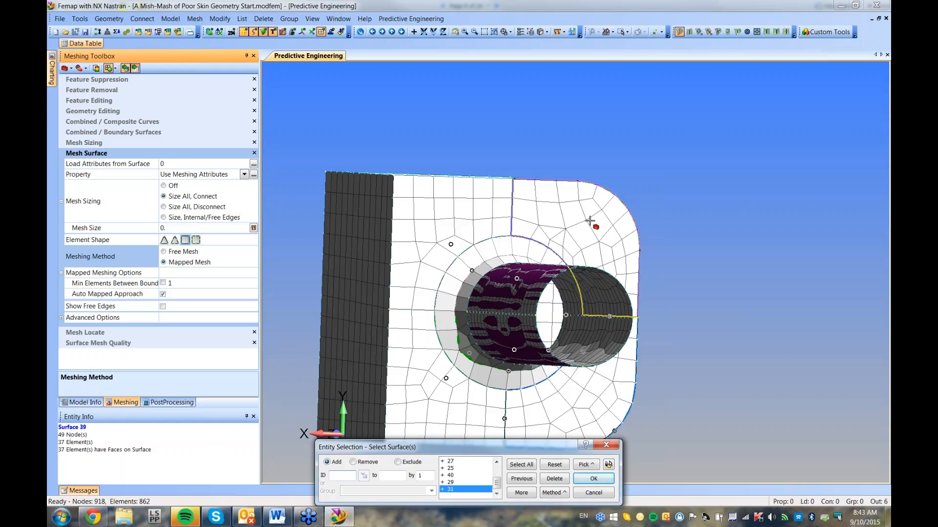
click(544, 257)
click(544, 256)
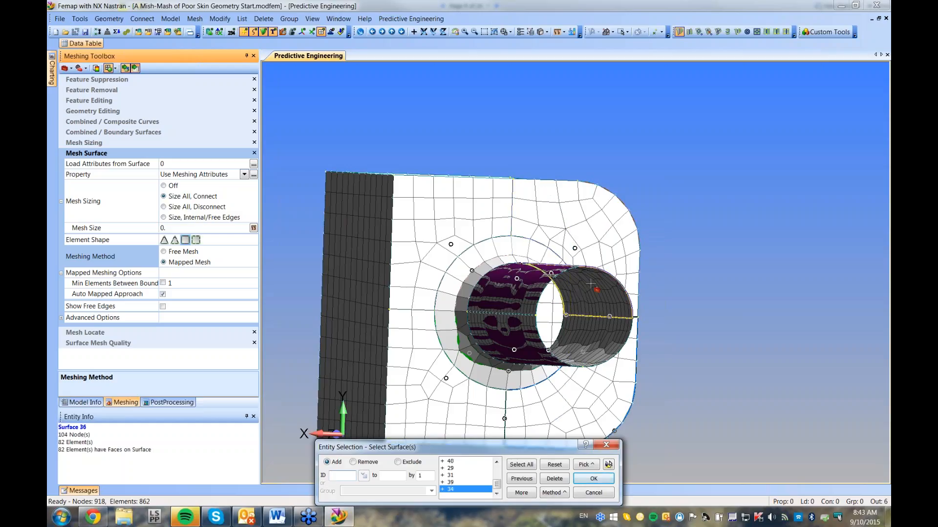
middle_drag(543, 259, 476, 317)
click(476, 317)
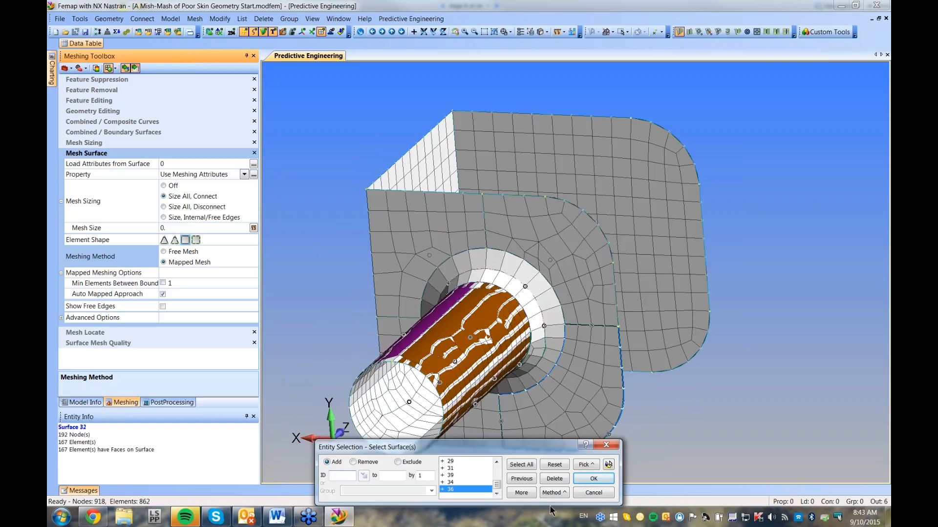
click(595, 479)
- Increase the element count by 1 per pick on the curves at the fillet ring with Mesh Sizing
middle_drag(577, 376, 453, 275)
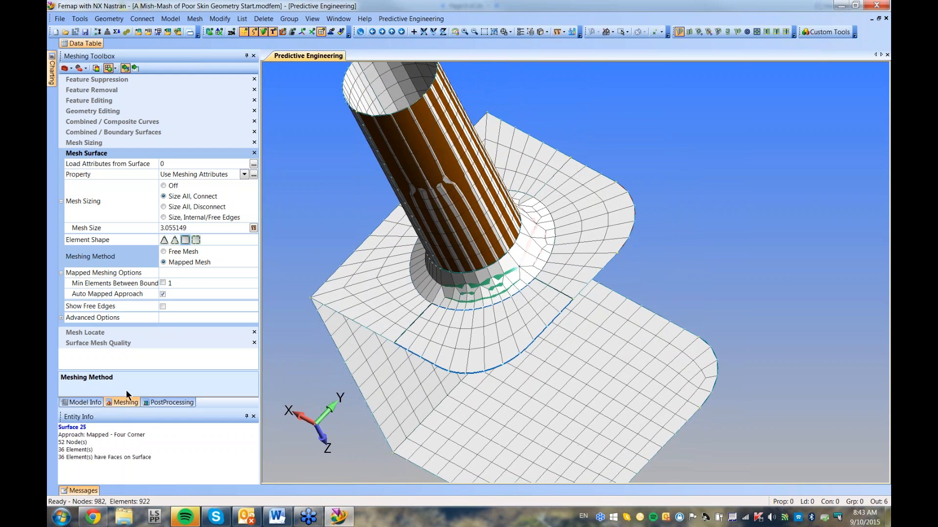
click(84, 142)
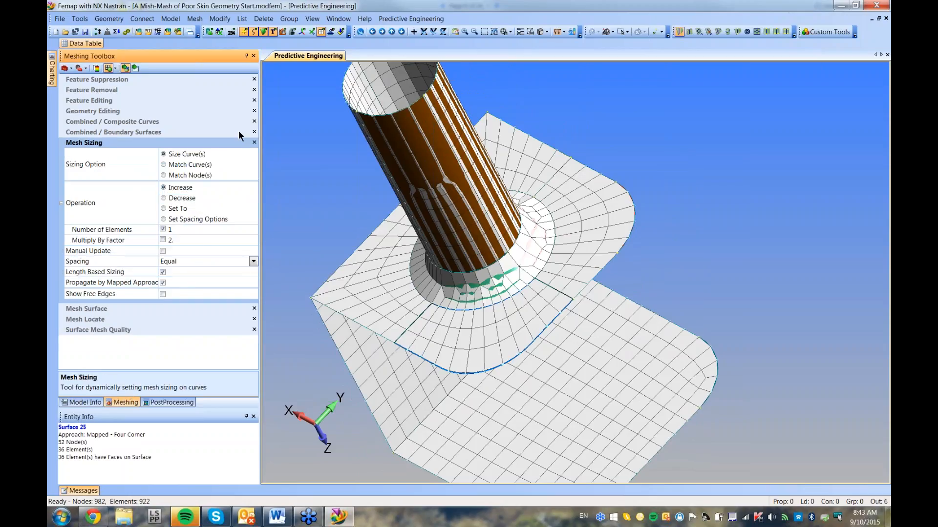
click(521, 272)
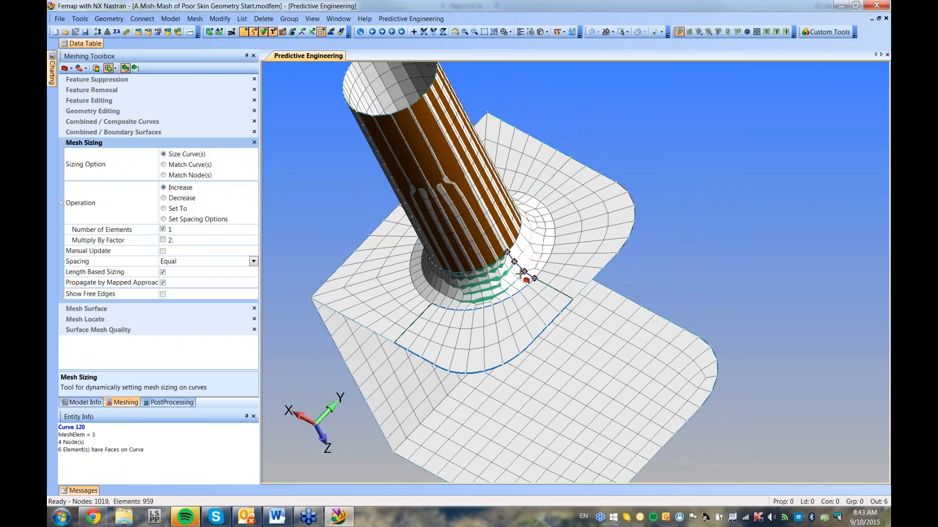
middle_drag(522, 273, 632, 241)
click(553, 243)
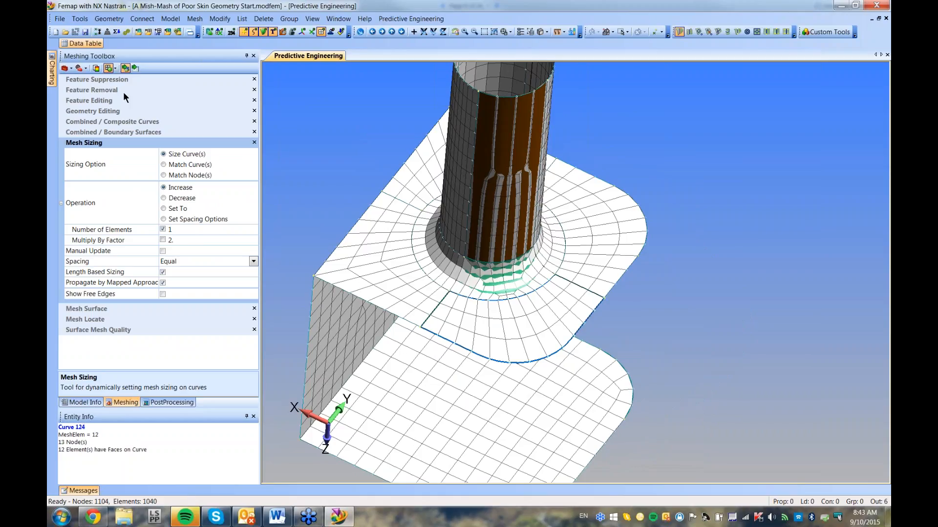
- Reduce the mesh sizing to 7 elements on each of two curves where the tube meets the fillet ring
click(80, 20)
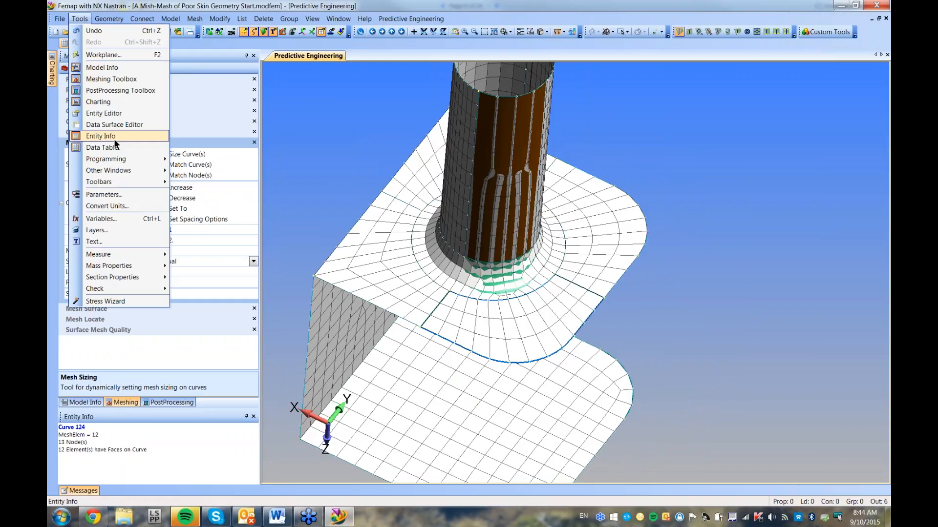
click(347, 210)
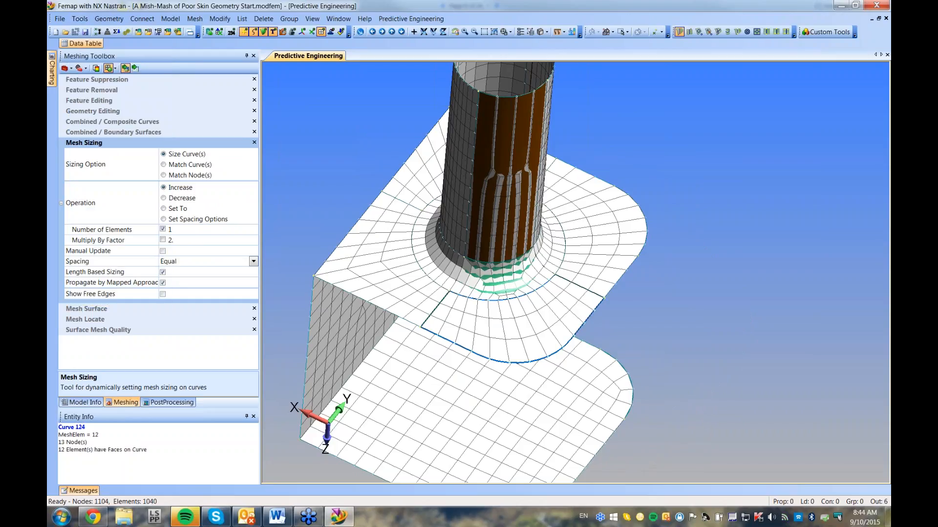
click(503, 260)
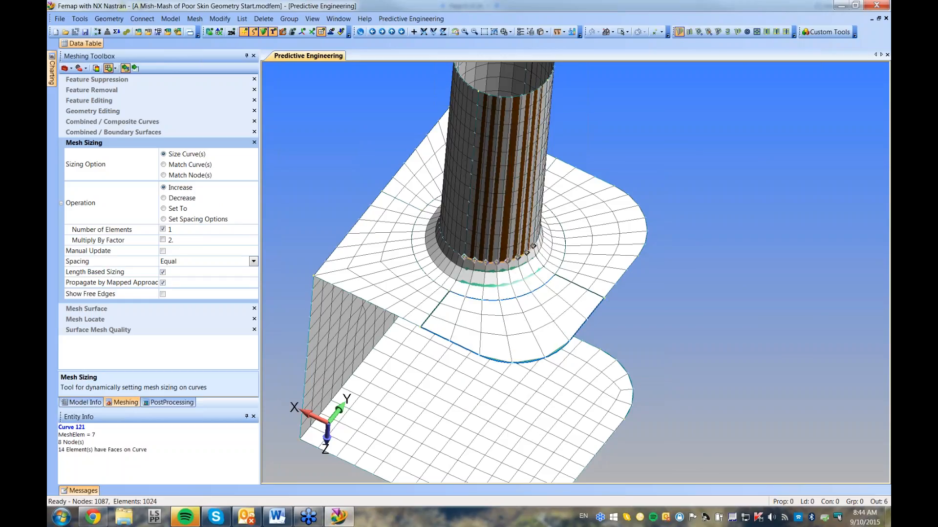
middle_drag(514, 282, 439, 401)
click(511, 184)
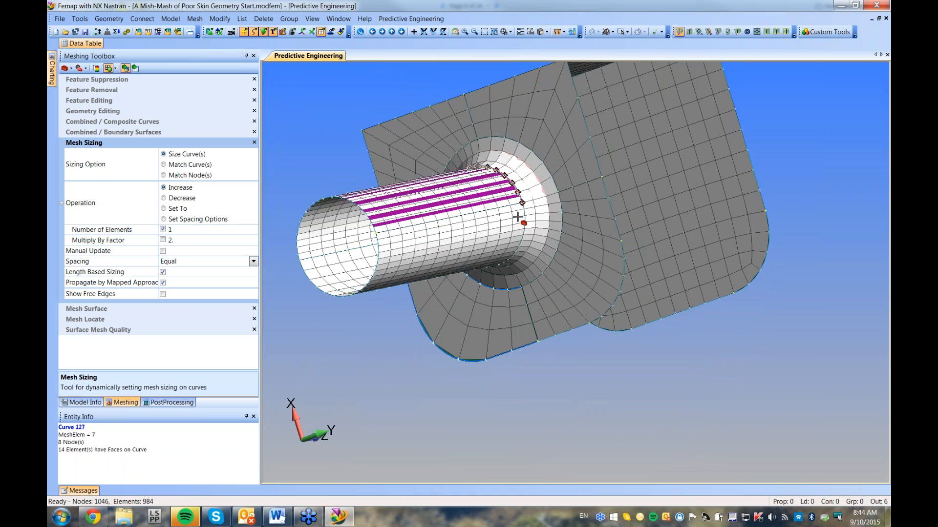
- Contour the model by Jacobian element quality and compare it with the New and Improved figure in the Word seminar document
middle_drag(524, 236, 568, 232)
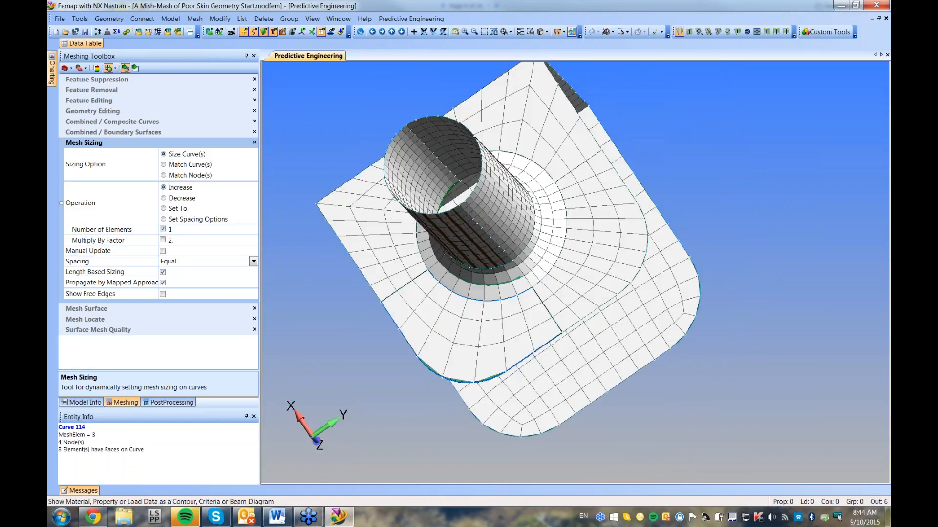
click(557, 31)
click(348, 381)
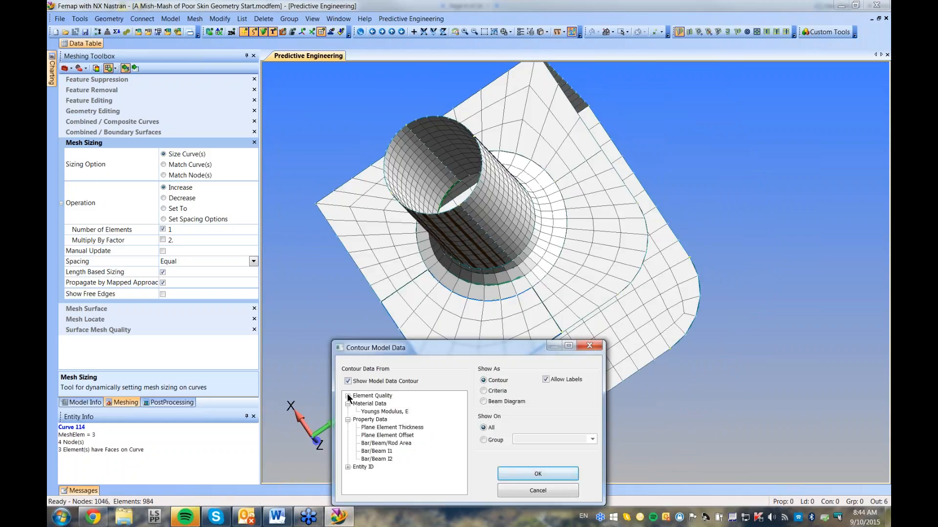
click(347, 396)
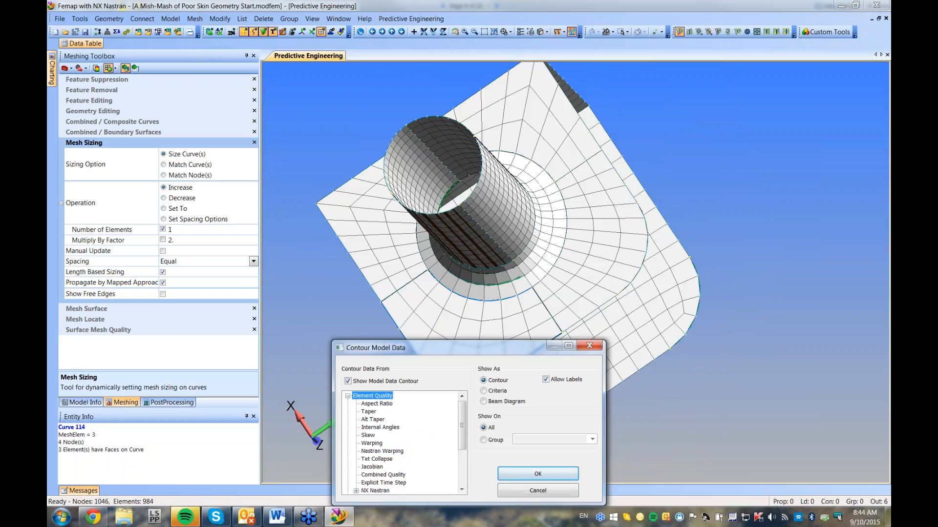
click(371, 467)
click(506, 469)
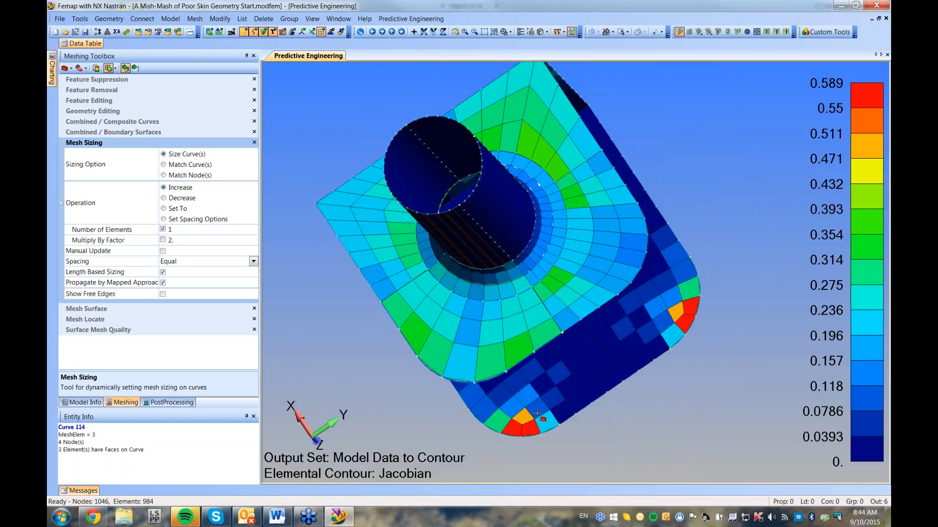
click(840, 5)
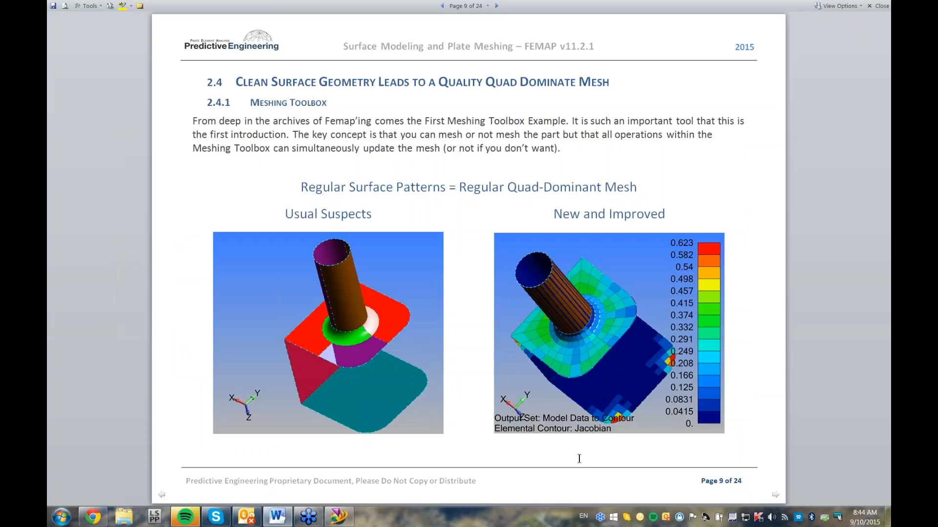
click(338, 516)
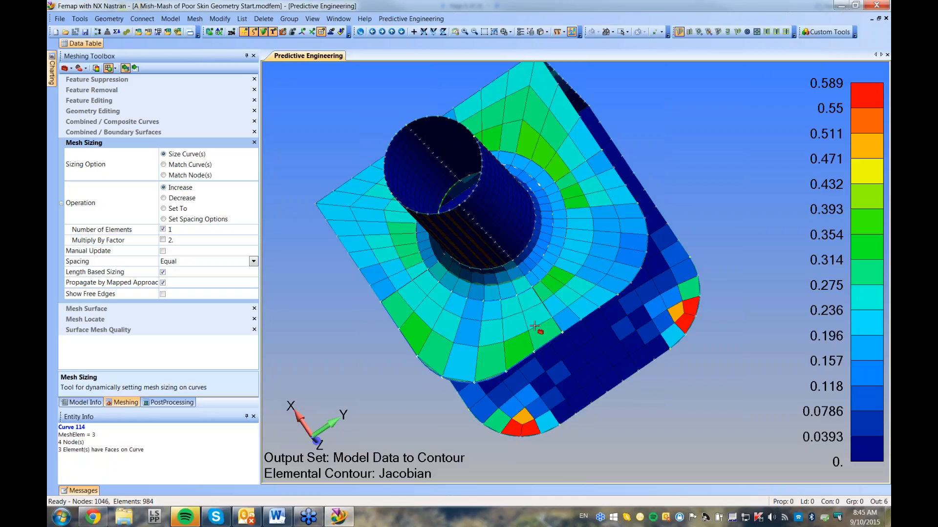
- Hide the elements to examine the surface layout around the tube joint, and open the Combined / Boundary Surfaces tools
key(ctrl+q)
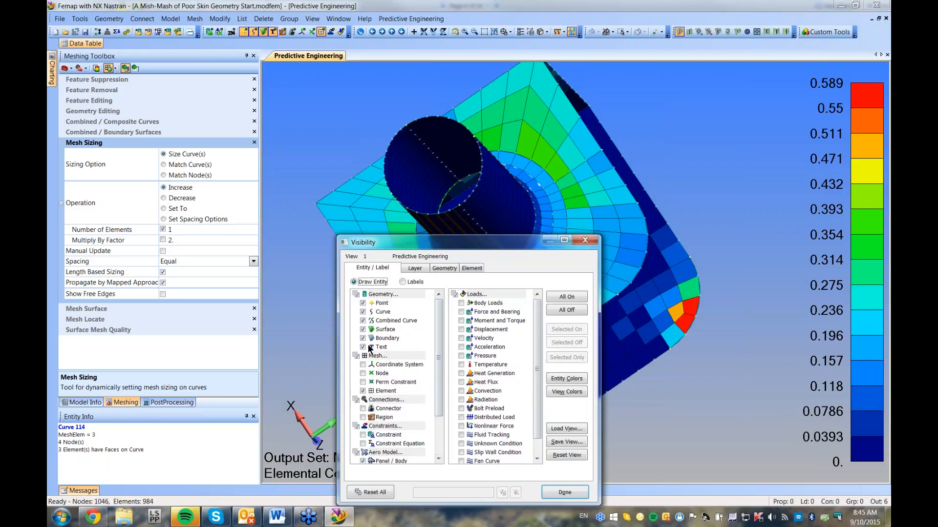
click(362, 391)
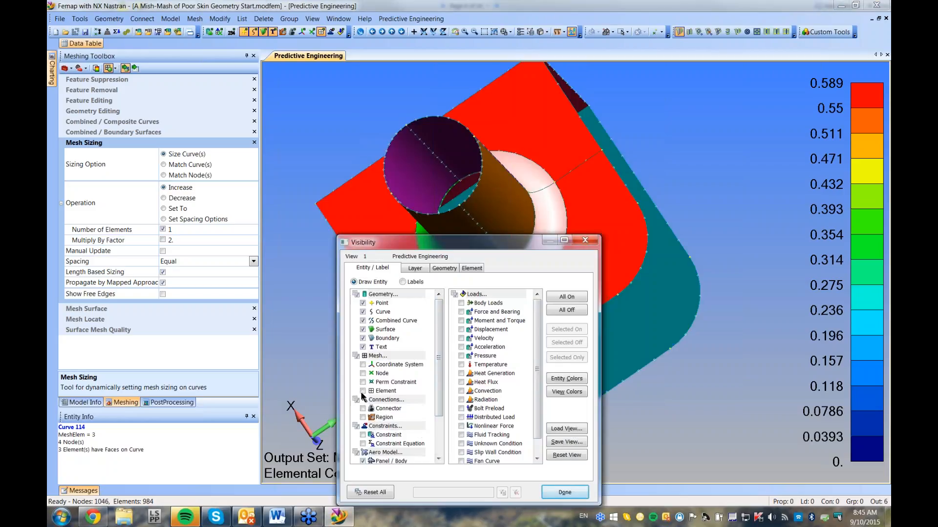
click(564, 492)
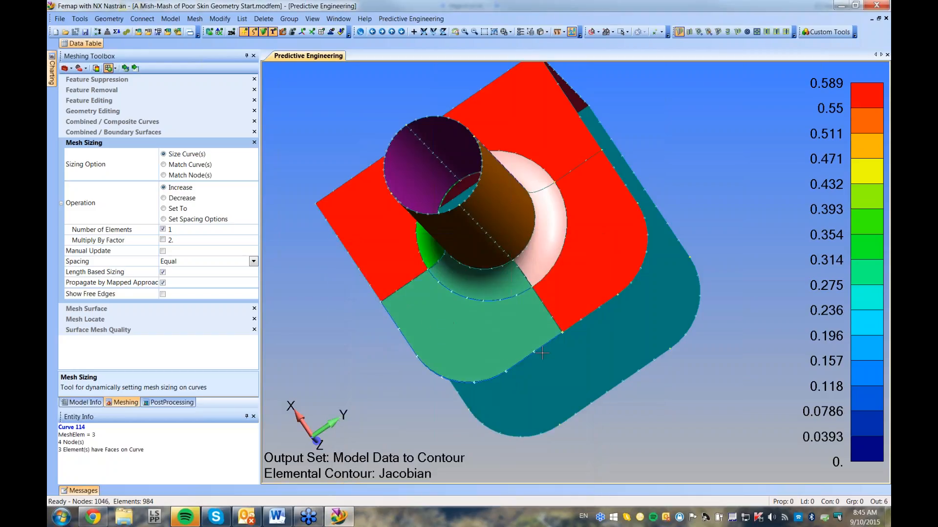
middle_drag(465, 368, 487, 293)
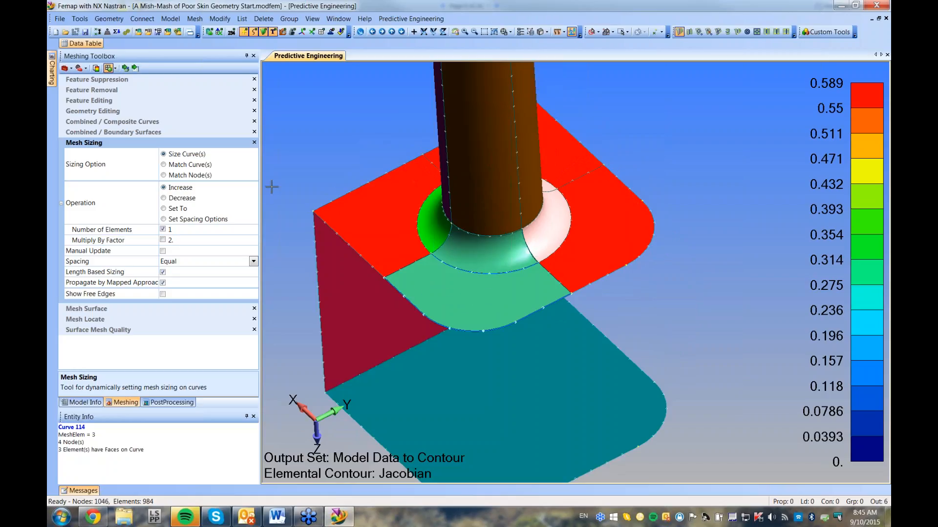
click(120, 132)
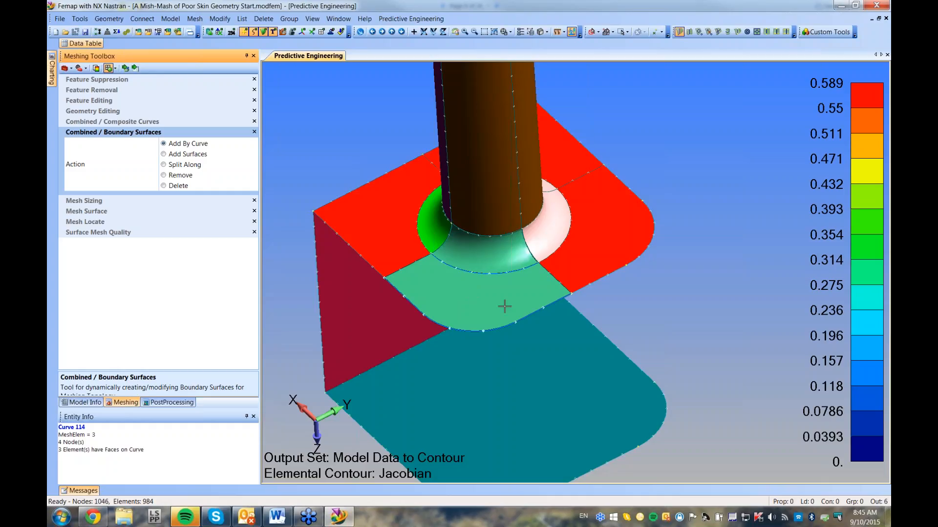
- Turn the element display back on to view the Jacobian contour over the whole part
middle_drag(503, 308, 477, 352)
key(ctrl+q)
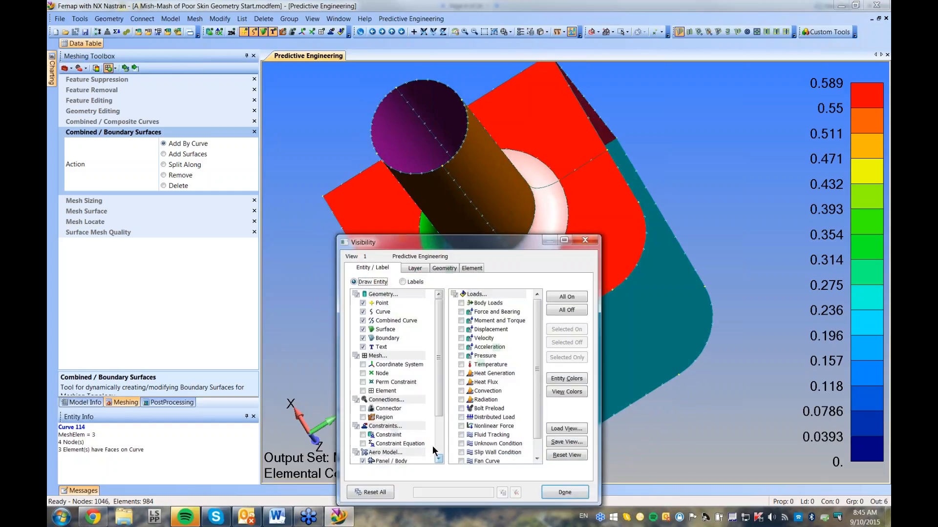
click(362, 390)
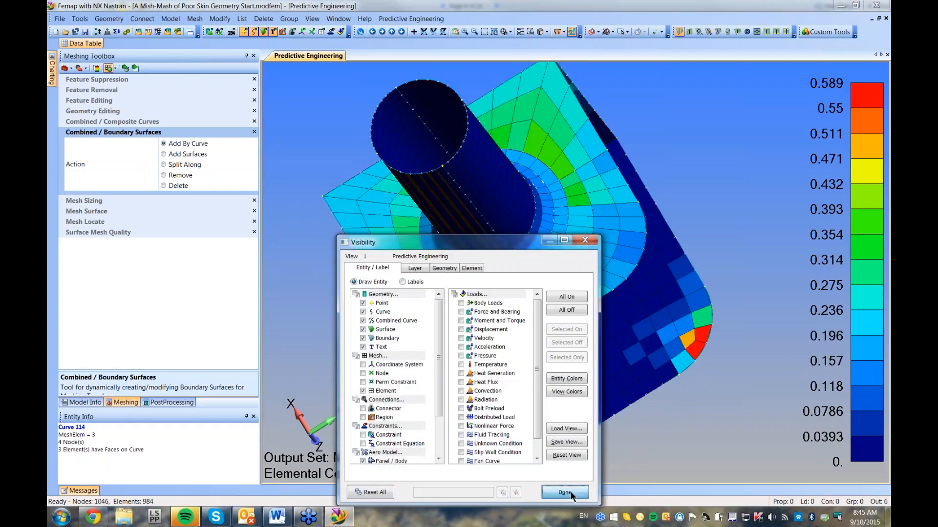
click(570, 493)
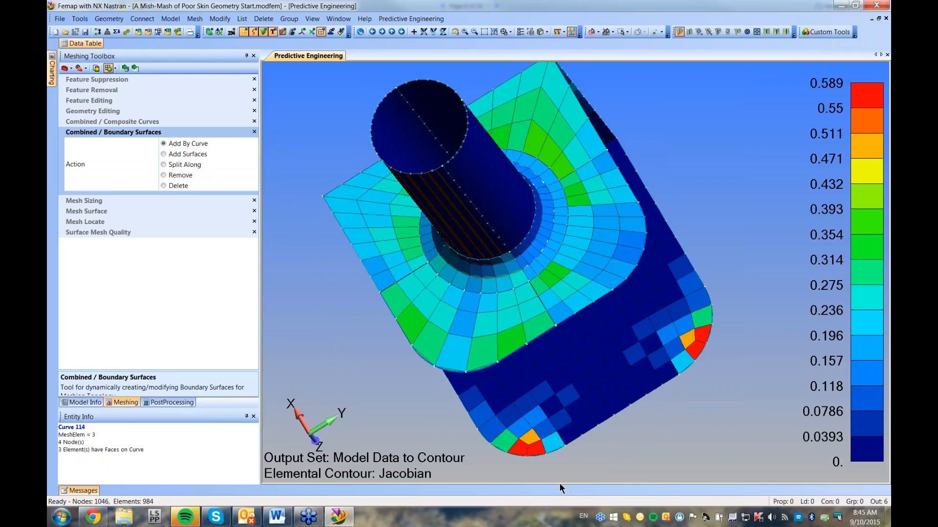
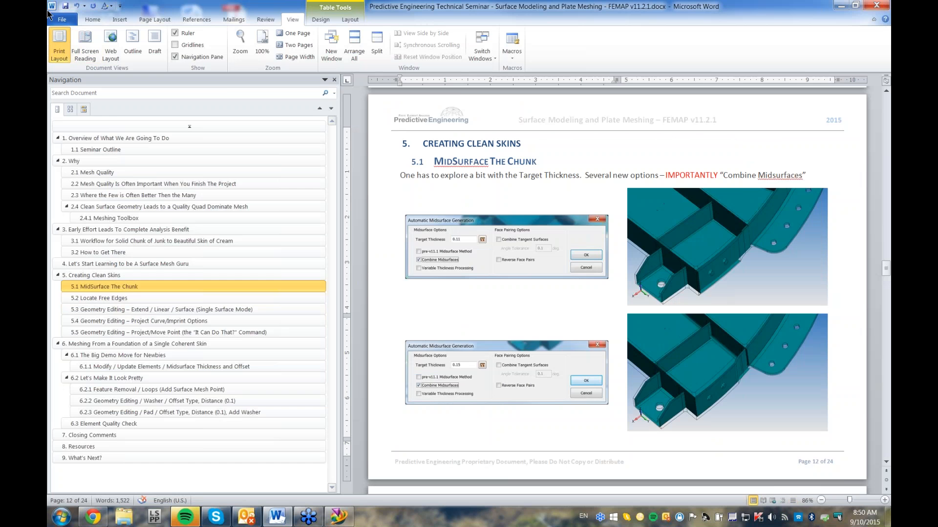
- Save the Word seminar document as a PDF under the same name, in the same folder
click(66, 18)
click(66, 50)
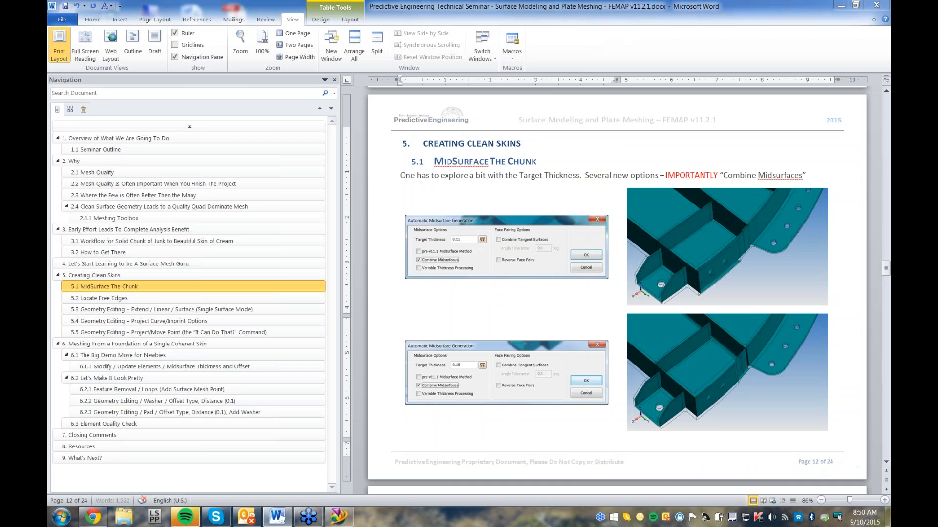
click(217, 347)
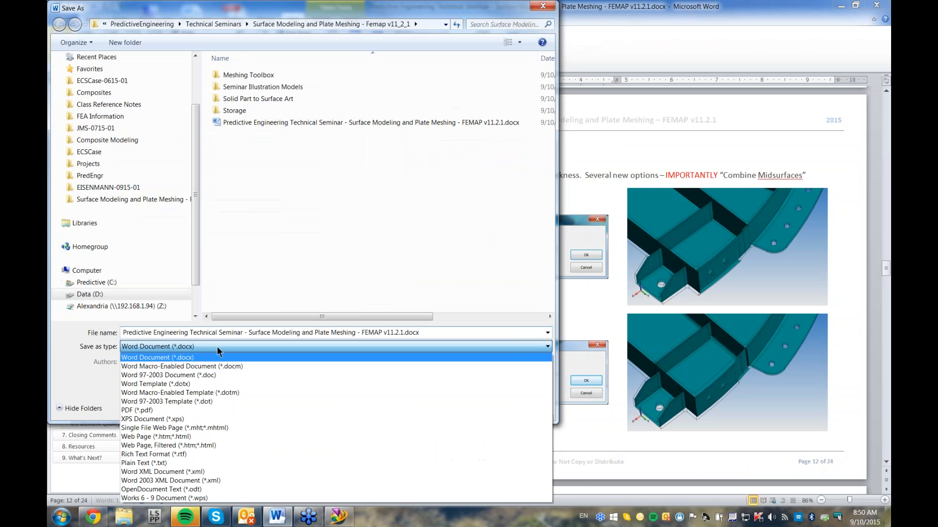
click(137, 410)
click(490, 435)
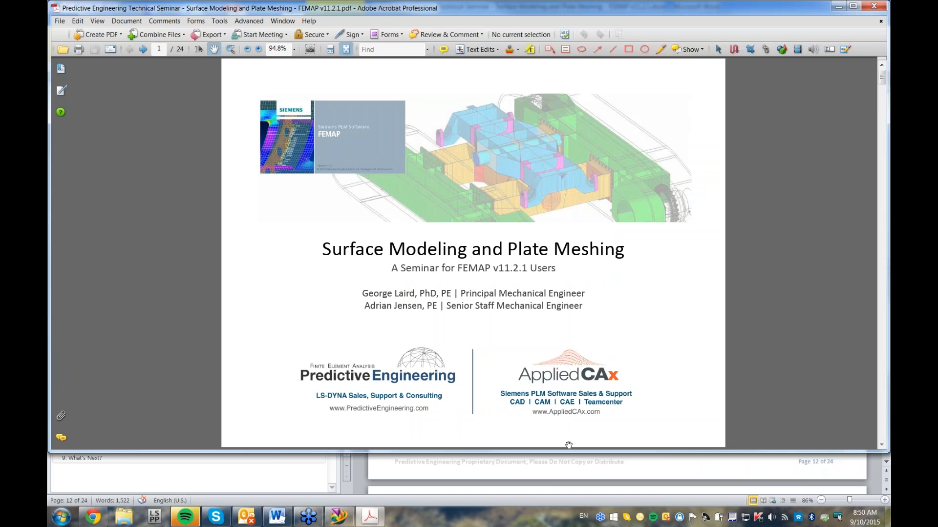
- Close the Word seminar document and save its changes
click(553, 479)
click(877, 6)
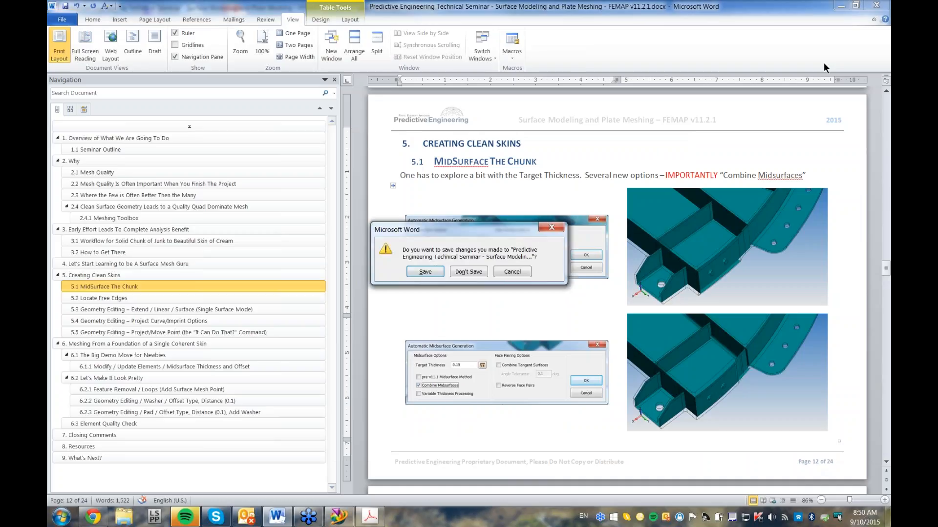
click(424, 272)
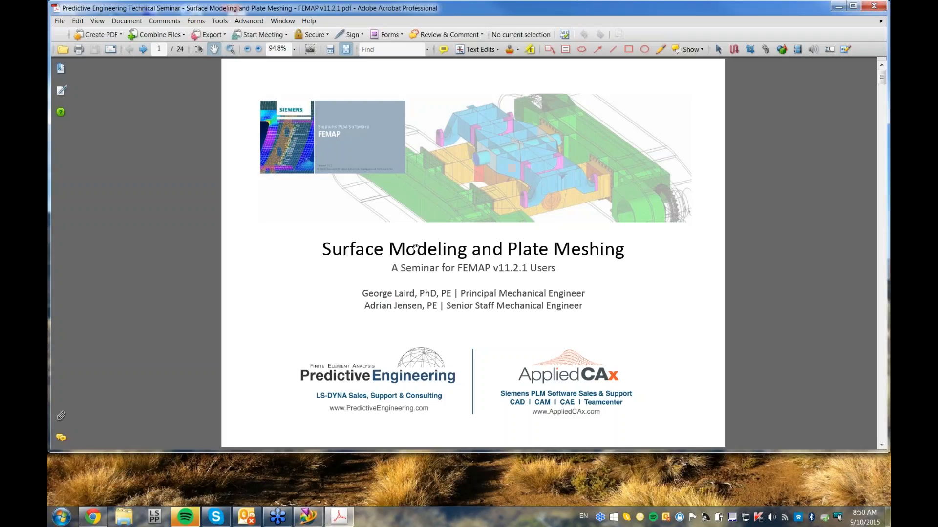
- Show the seminar PDF in full screen mode and go to section 5.1, MidSurface The Chunk, on page 12
click(98, 21)
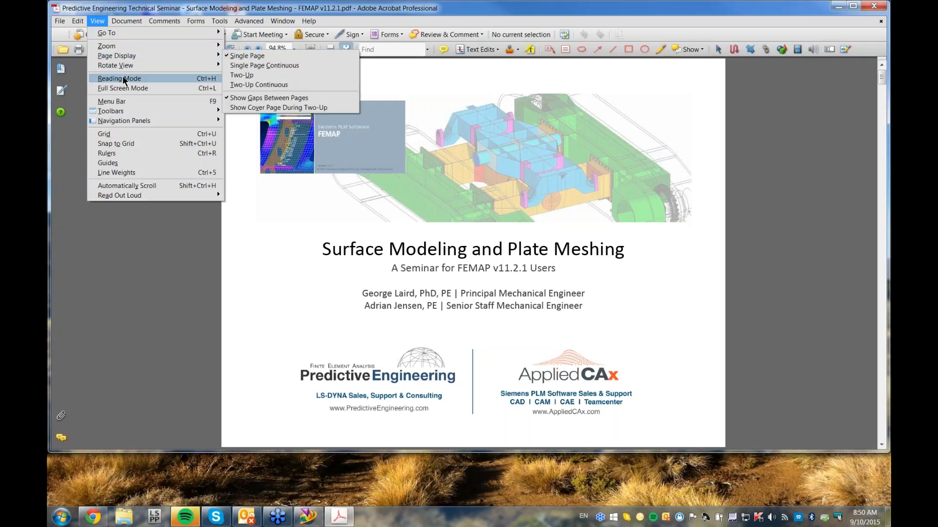
click(125, 88)
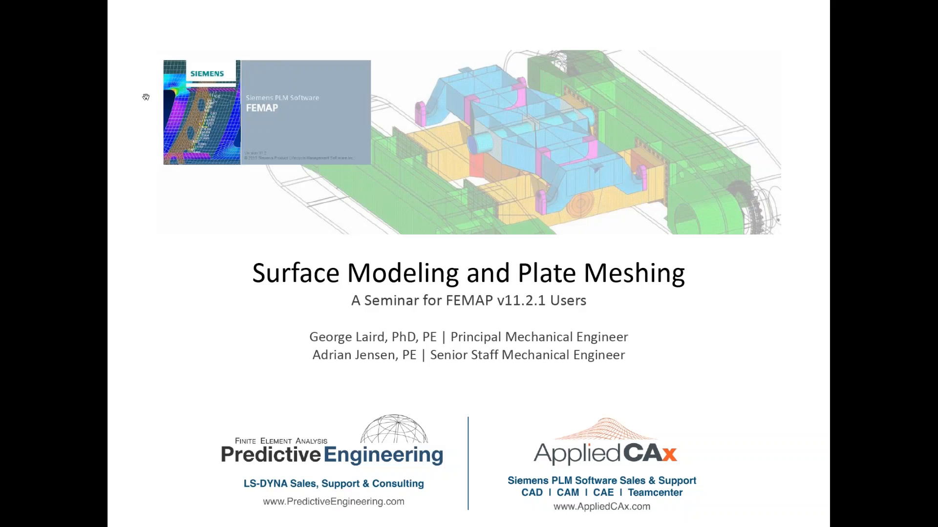
scroll(146, 97, down, 8)
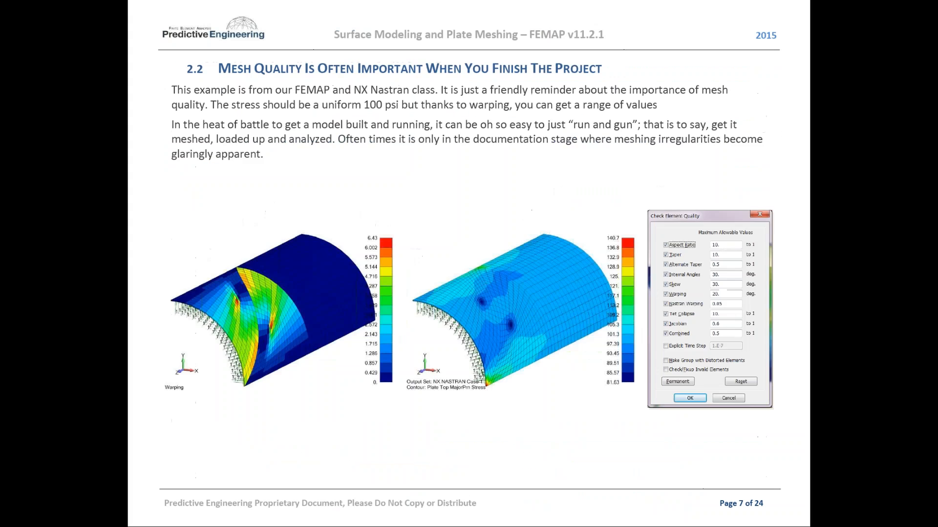
scroll(469, 264, down, 3)
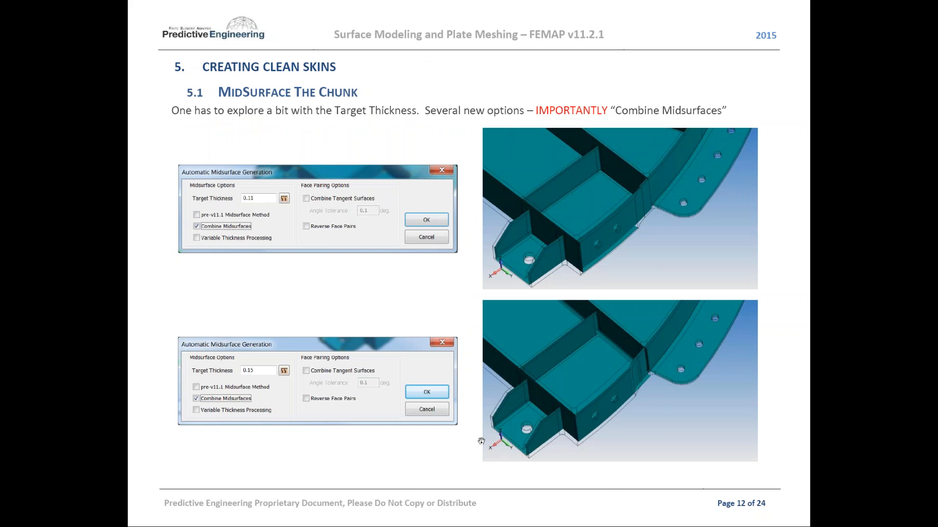
- Switch to FEMAP, start a new model and import Machined Solid Part for Surface Meshing.x_t from the Solid Part to Surface Art folder
key(super+d)
click(313, 513)
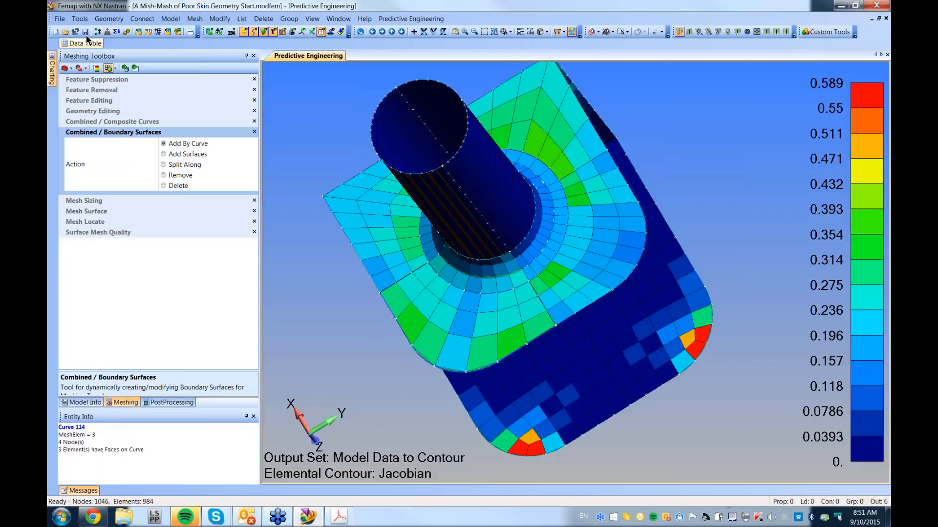
click(59, 18)
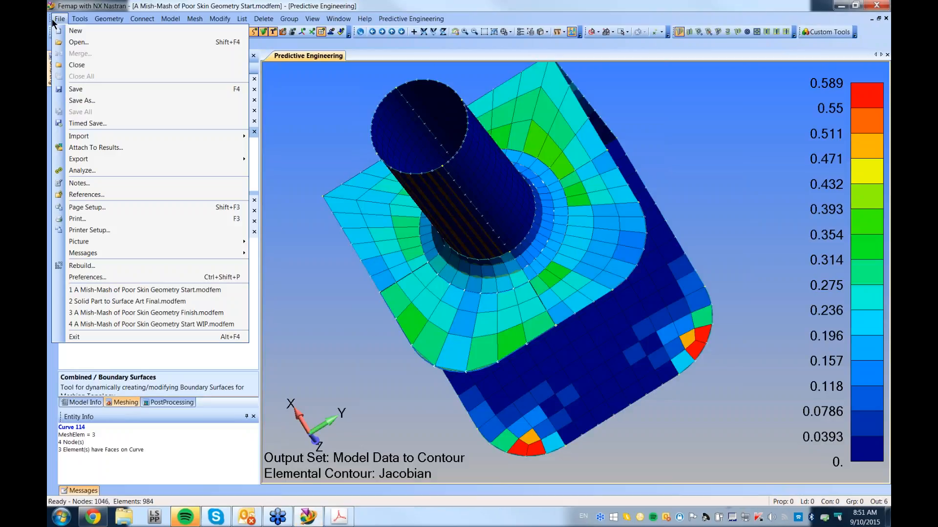
click(65, 28)
click(139, 32)
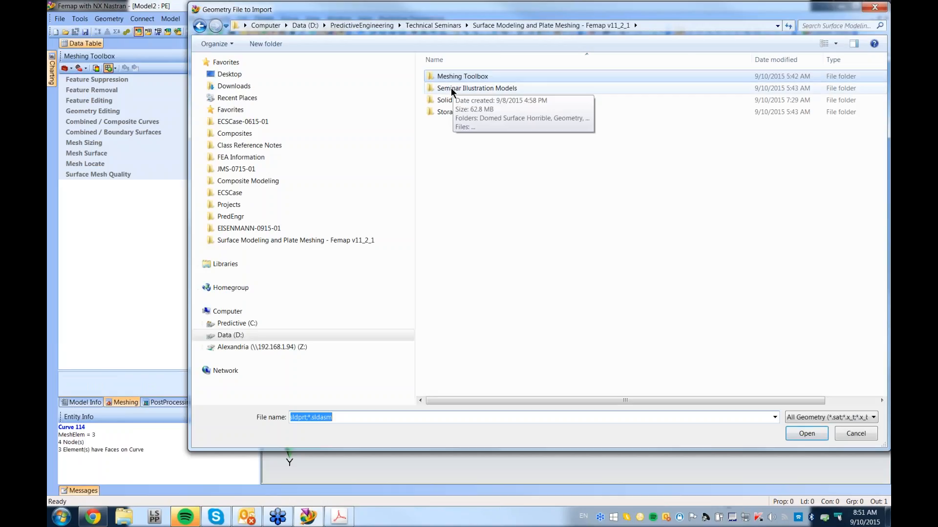
double_click(444, 100)
double_click(446, 78)
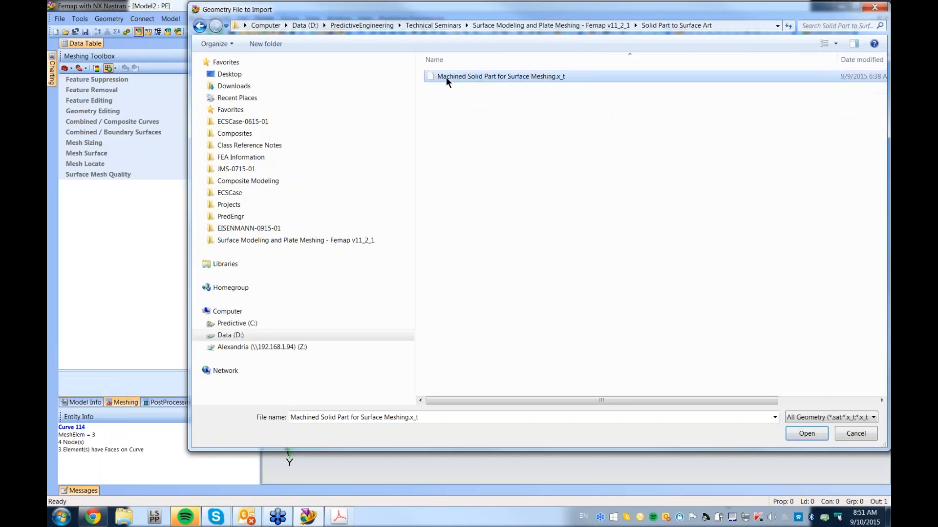
click(443, 492)
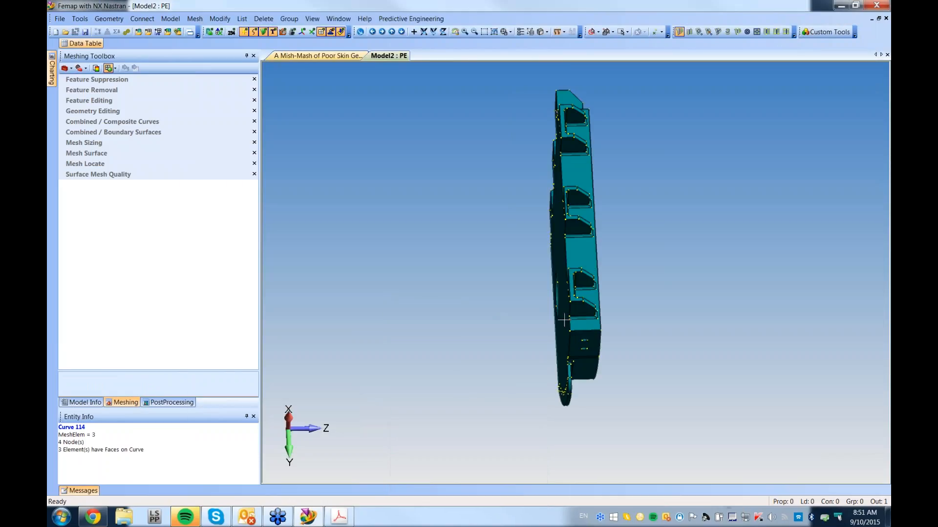
- Generate automatic midsurfaces from all surfaces of the solid with a target thickness of 0.11 and Combine Midsurfaces enabled
middle_drag(366, 191, 487, 309)
scroll(573, 281, up, 1)
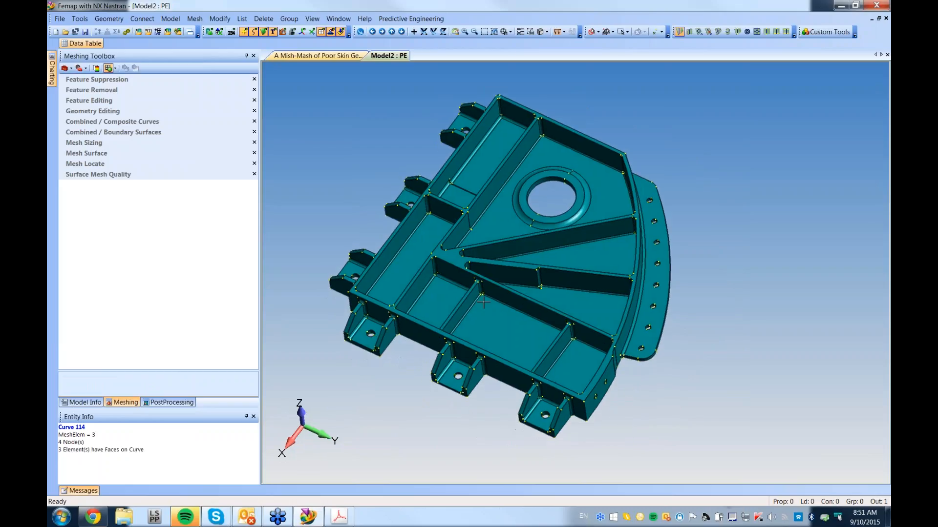
click(108, 19)
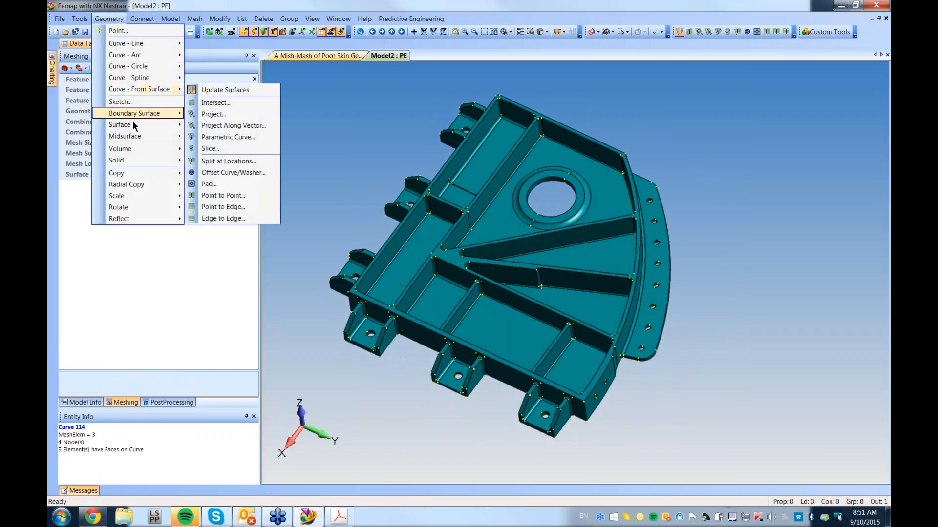
mouse_move(135, 137)
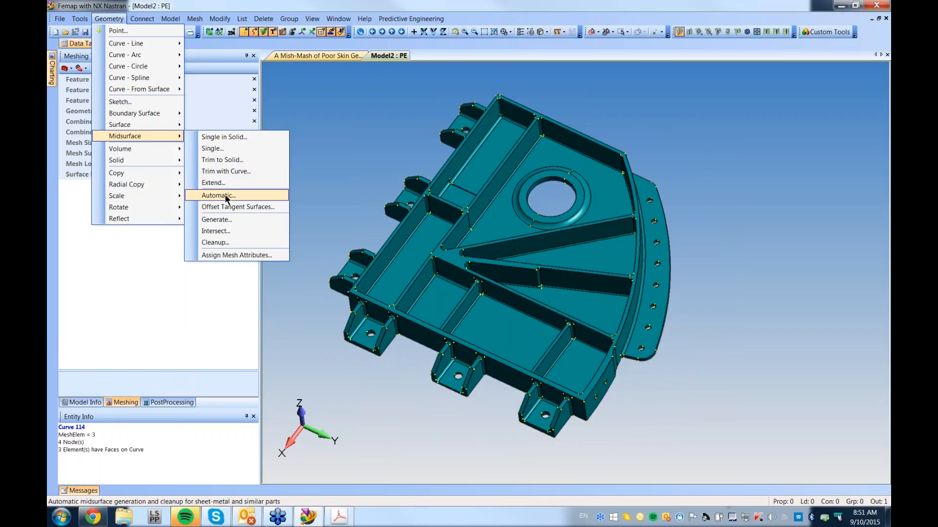
click(218, 196)
click(527, 468)
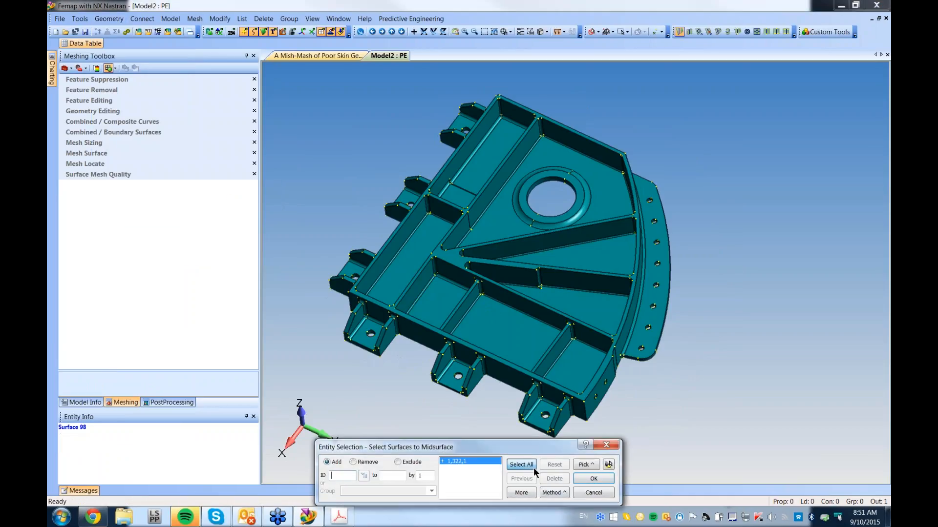
click(594, 479)
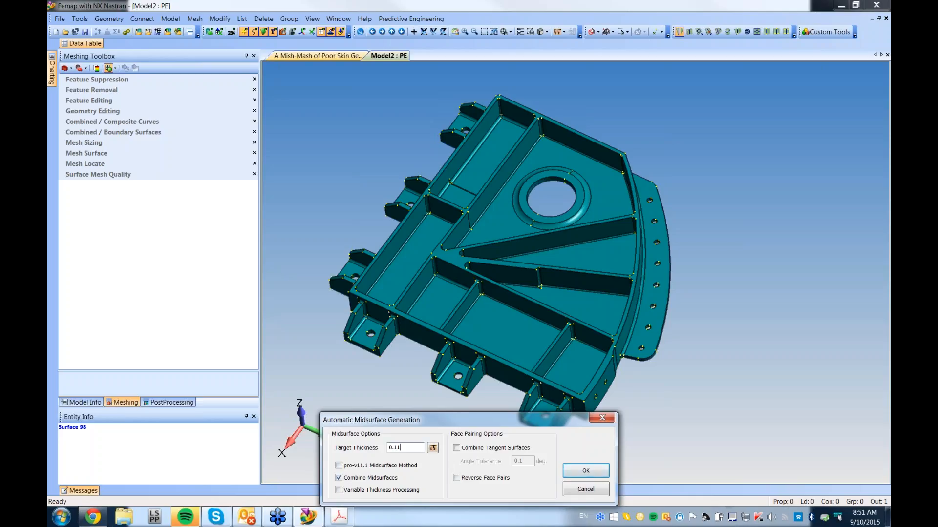
click(591, 470)
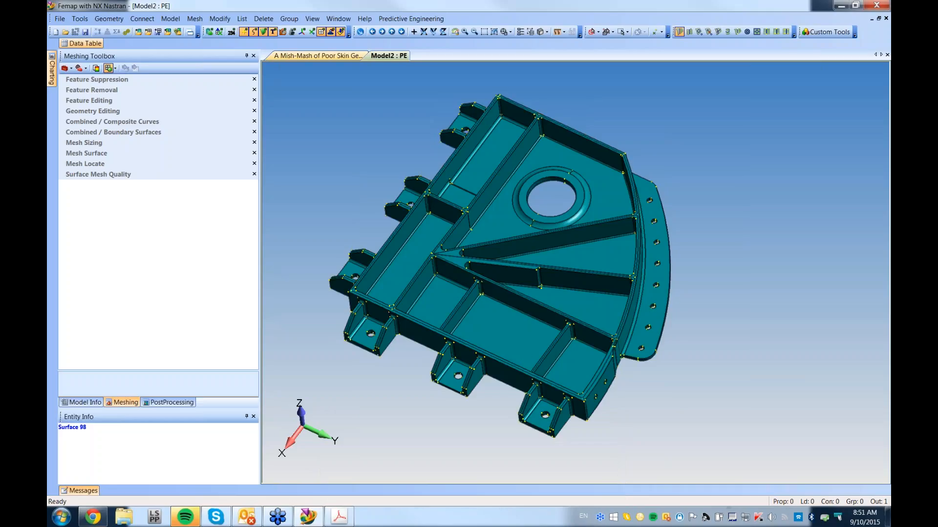
- Hide the original machined solid so that only its mid-surface geometry is displayed
click(83, 404)
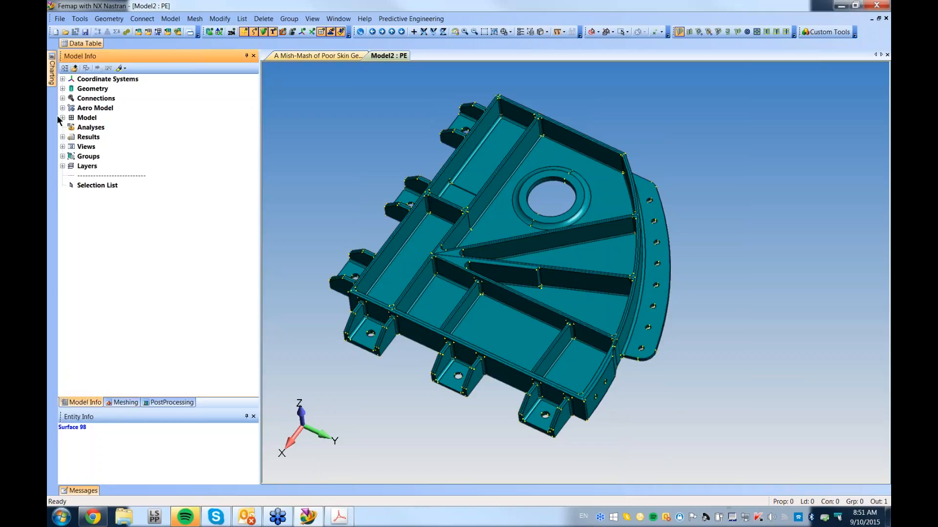
click(63, 89)
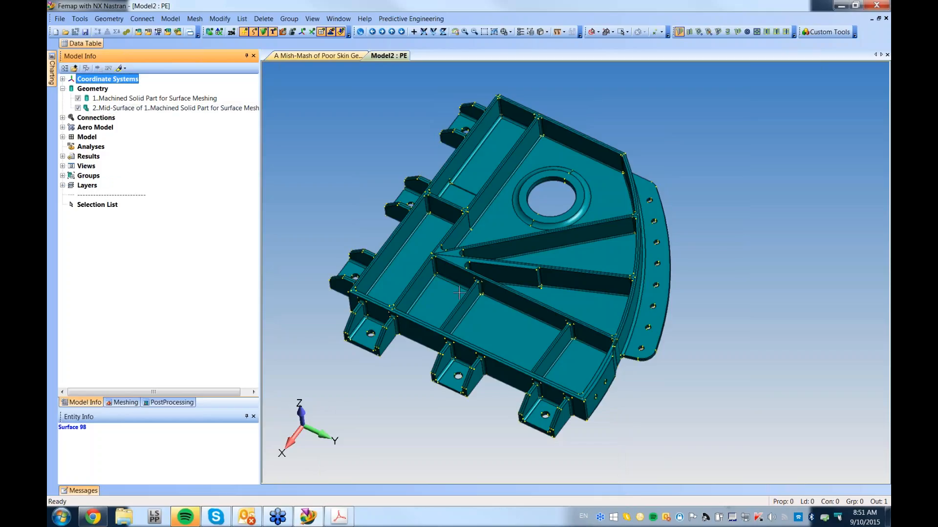
click(77, 98)
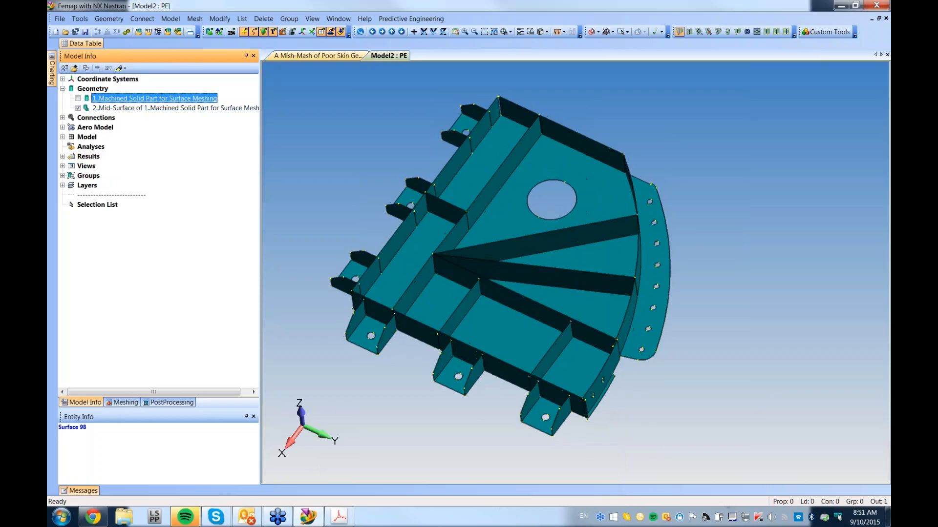
middle_drag(474, 203, 580, 238)
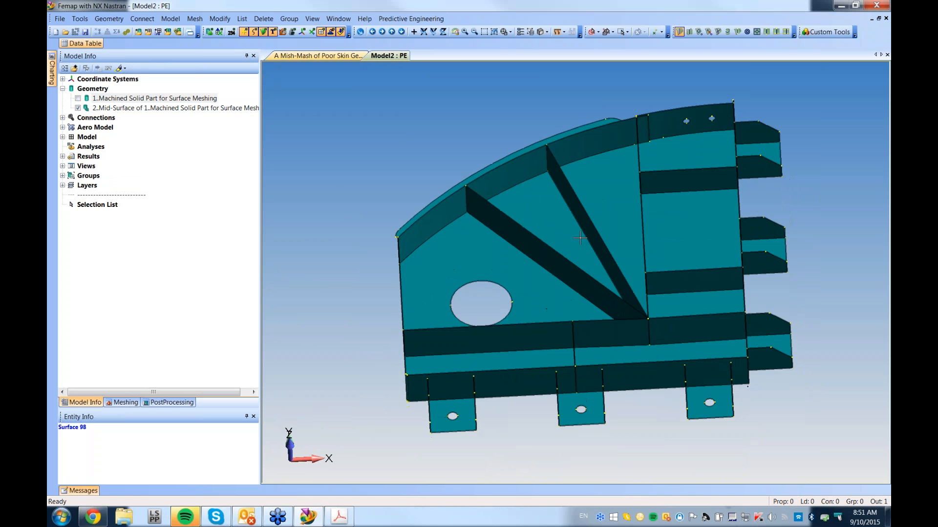
scroll(563, 195, up, 3)
middle_drag(569, 293, 442, 280)
- Turn on the Meshing Toolbox Locator and search the curves for free edges
click(123, 403)
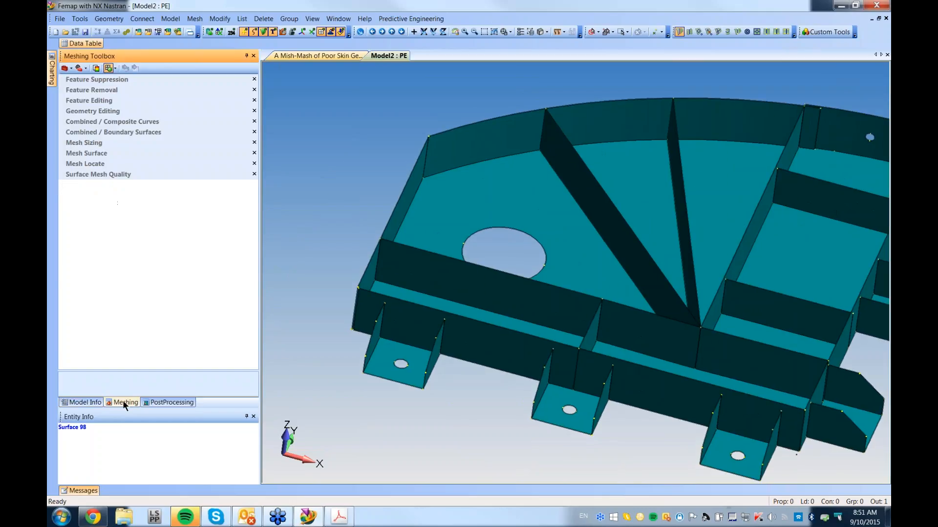
click(79, 69)
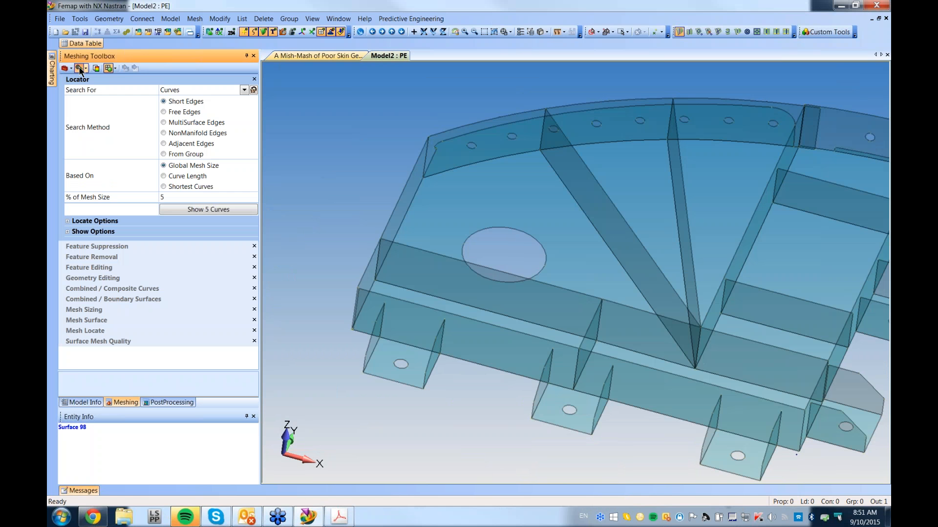
click(166, 112)
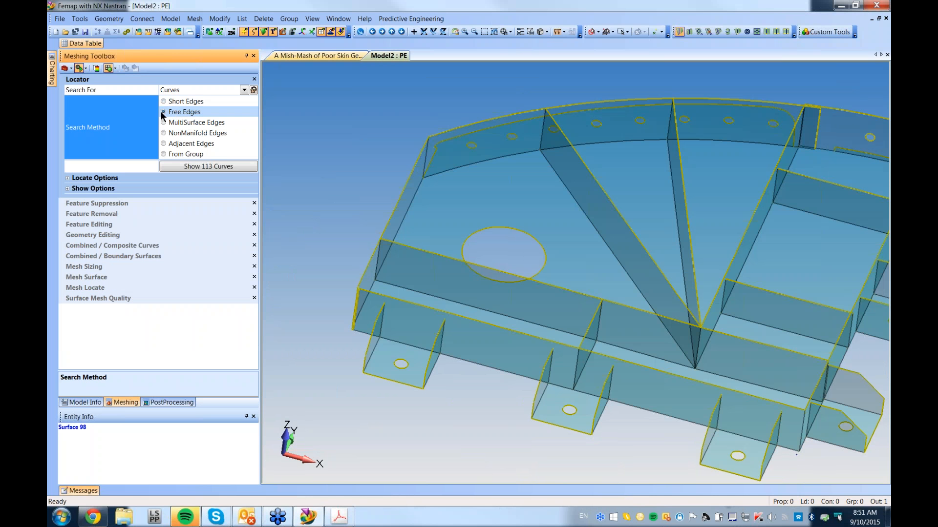
- Examine the highlighted free edges around the curved flange, the rib junctions and the open corner beside the end bracket
middle_drag(456, 241, 509, 243)
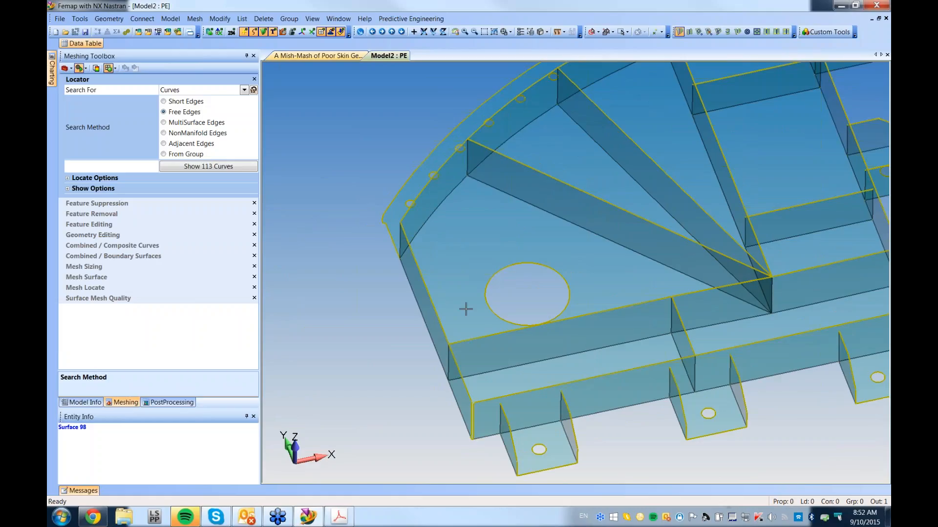
scroll(462, 379, up, 5)
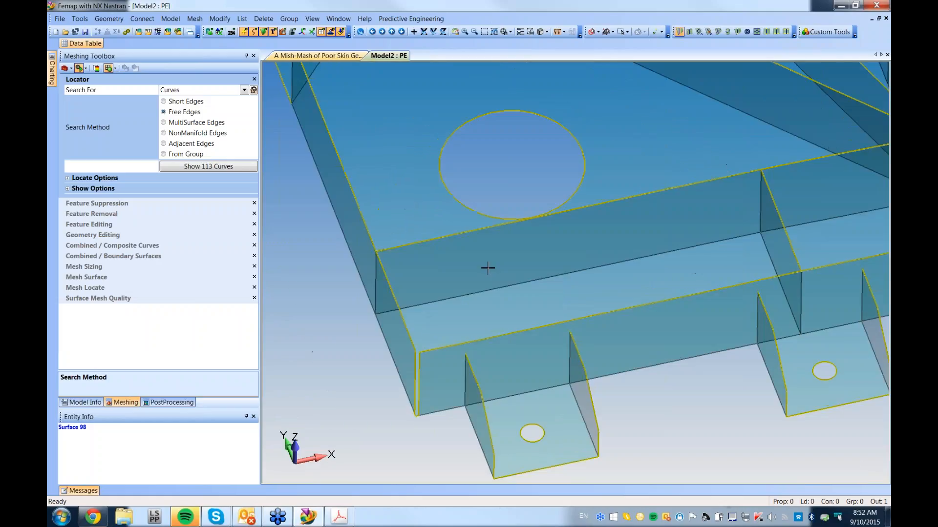
scroll(439, 273, down, 4)
middle_drag(430, 188, 659, 237)
ctrl+middle_drag(415, 303, 578, 307)
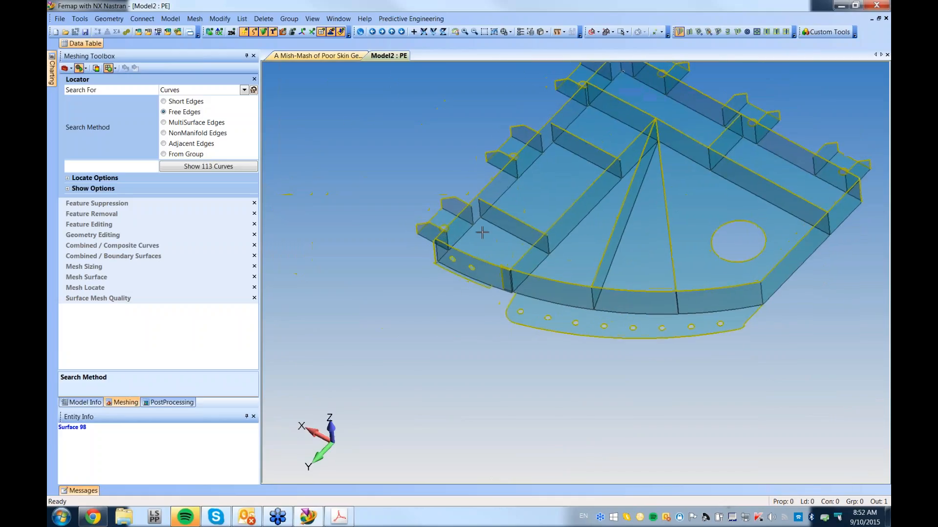
shift+middle_drag(481, 230, 470, 407)
middle_drag(445, 324, 445, 342)
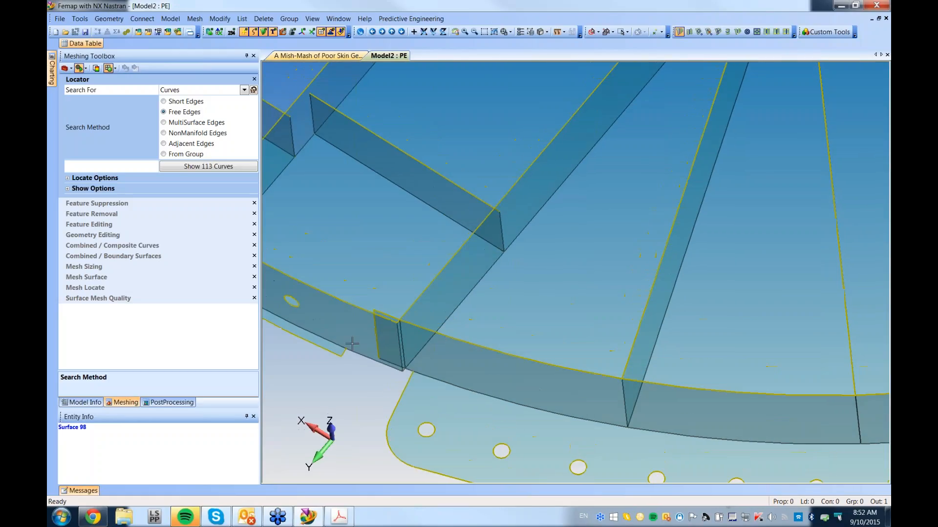
shift+middle_drag(449, 384, 519, 223)
scroll(518, 223, up, 10)
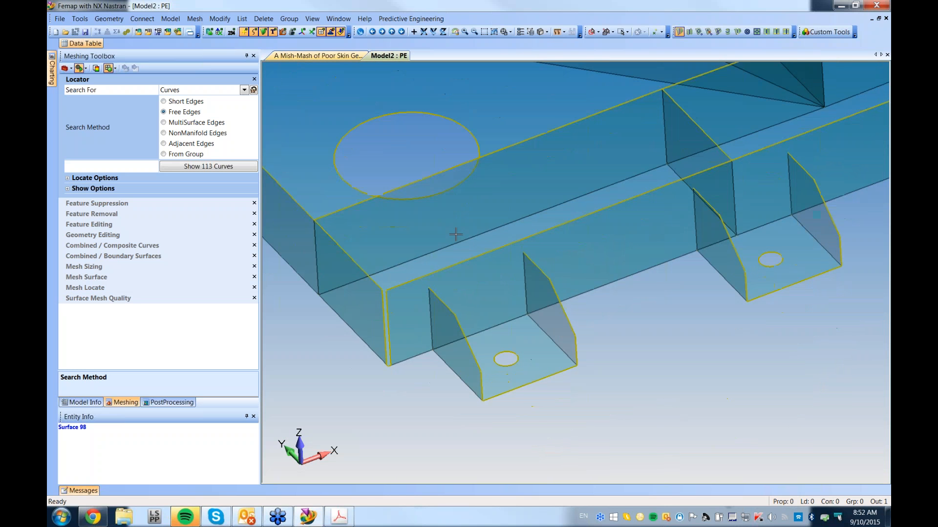
ctrl+middle_drag(455, 235, 456, 231)
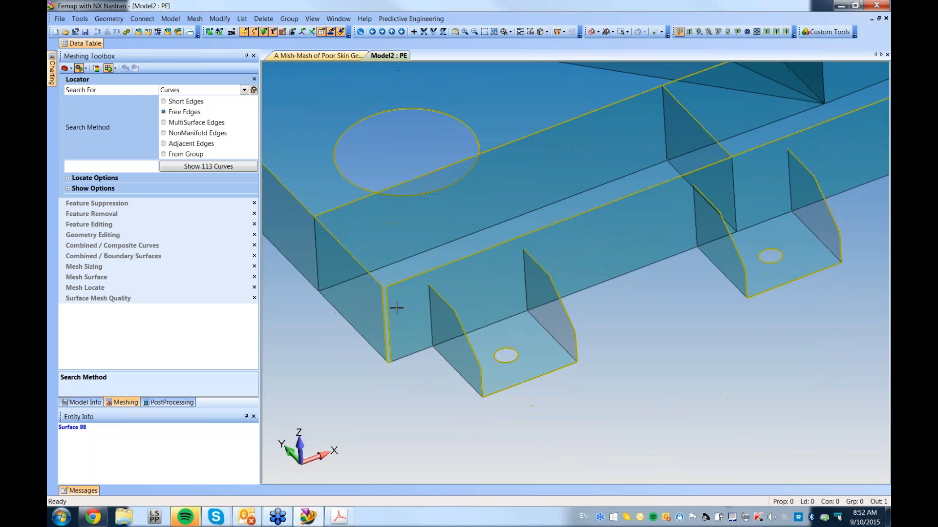
- Extend the side wall's free vertical edge to the end wall surface with a Linear shape and Single Surface Mode, closing the corner gap
click(98, 235)
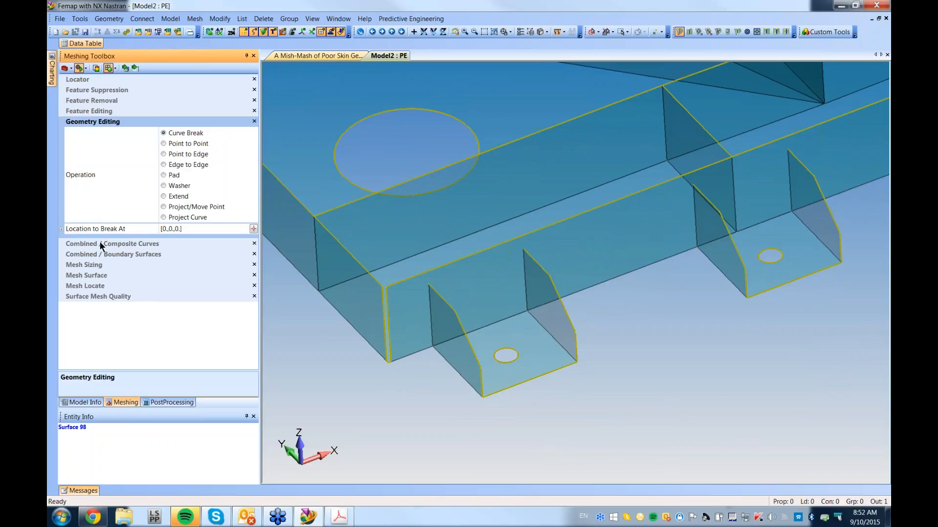
click(164, 200)
click(164, 197)
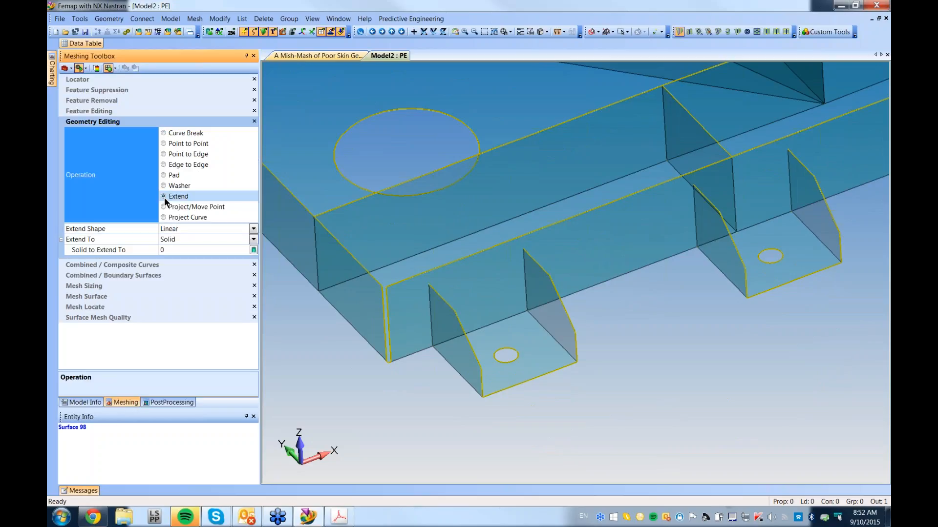
click(254, 239)
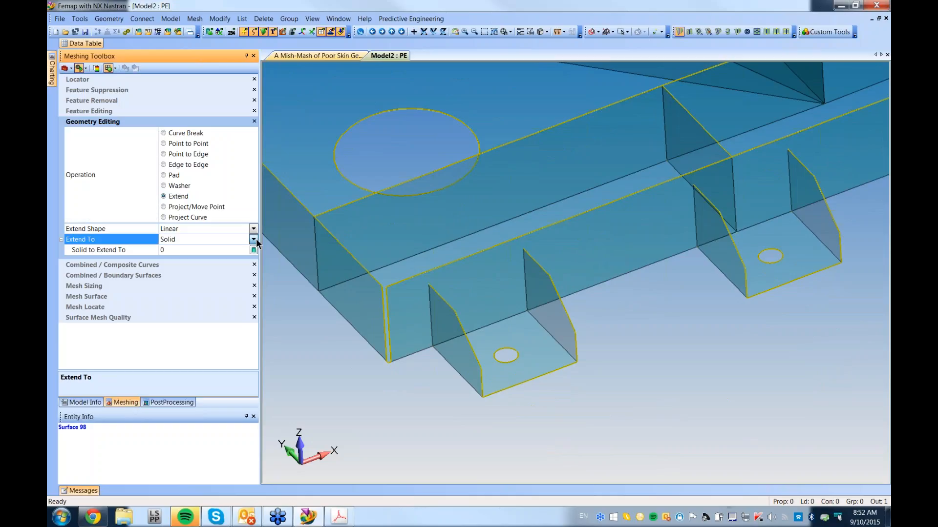
click(181, 281)
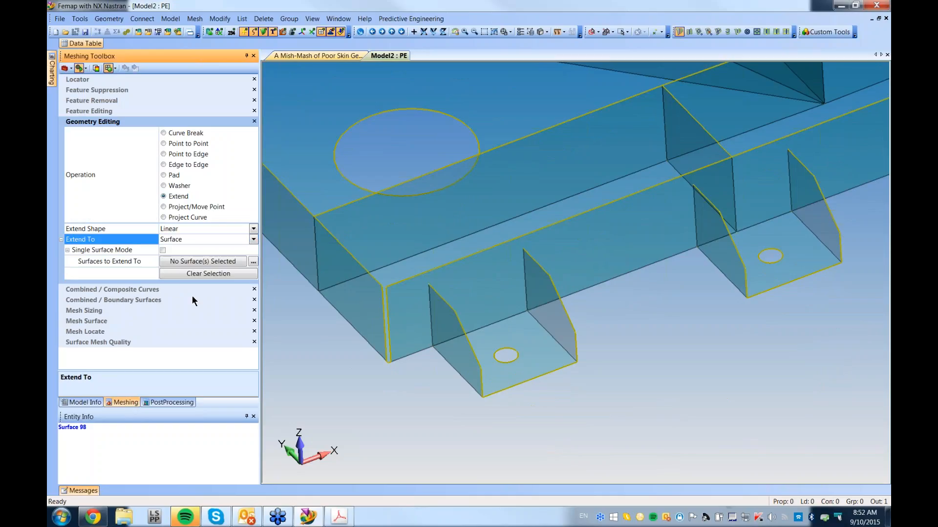
click(164, 251)
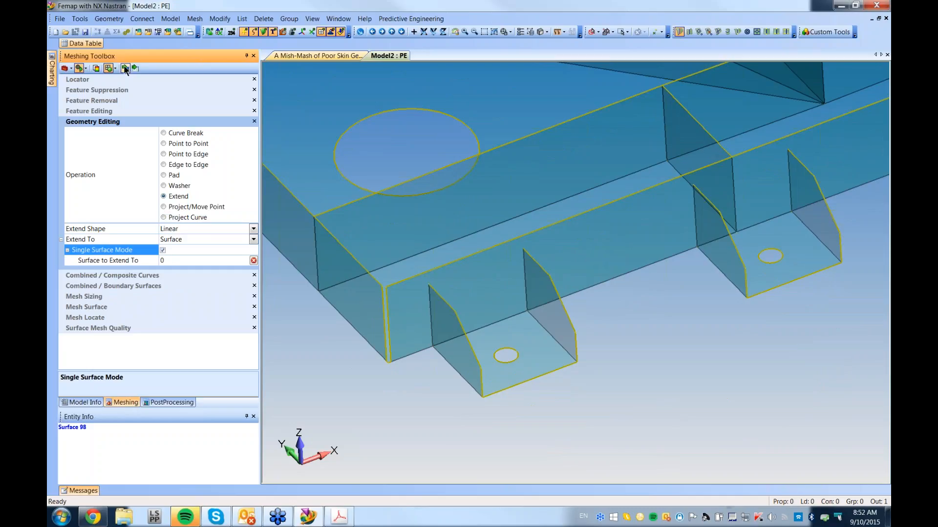
click(405, 312)
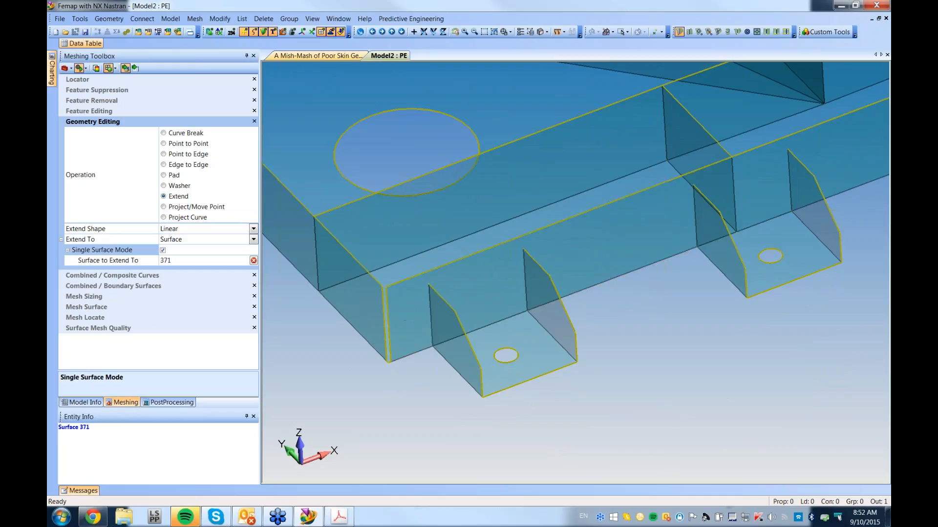
click(379, 316)
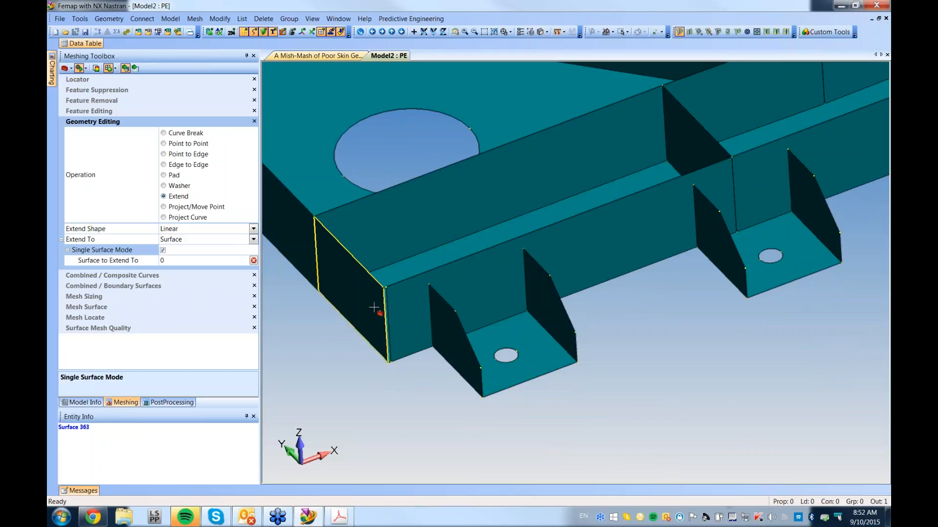
click(374, 298)
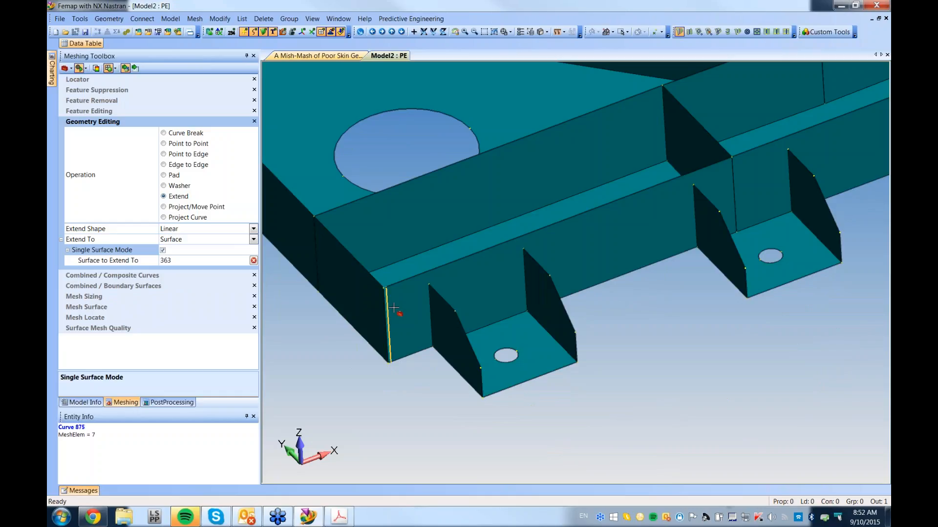
click(394, 307)
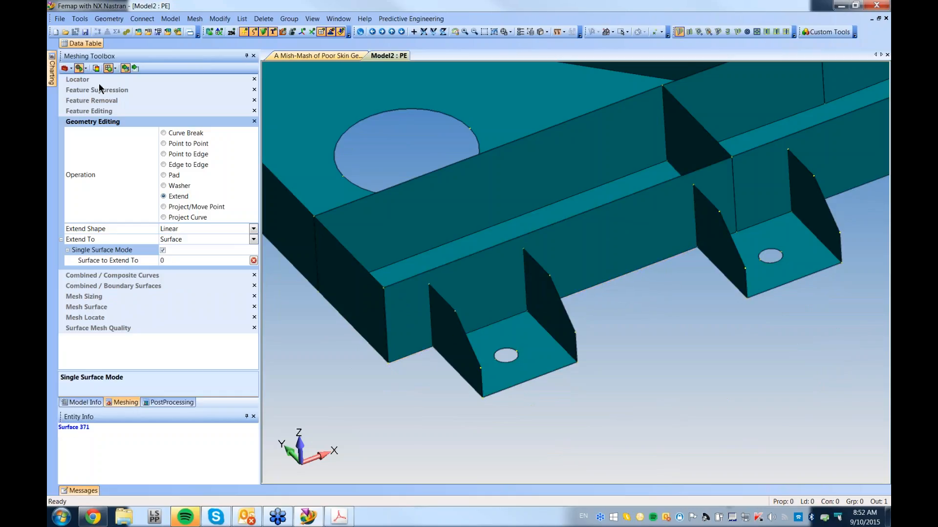
- Search the curves for free edges again and examine the end corner beside the curved flange
click(78, 68)
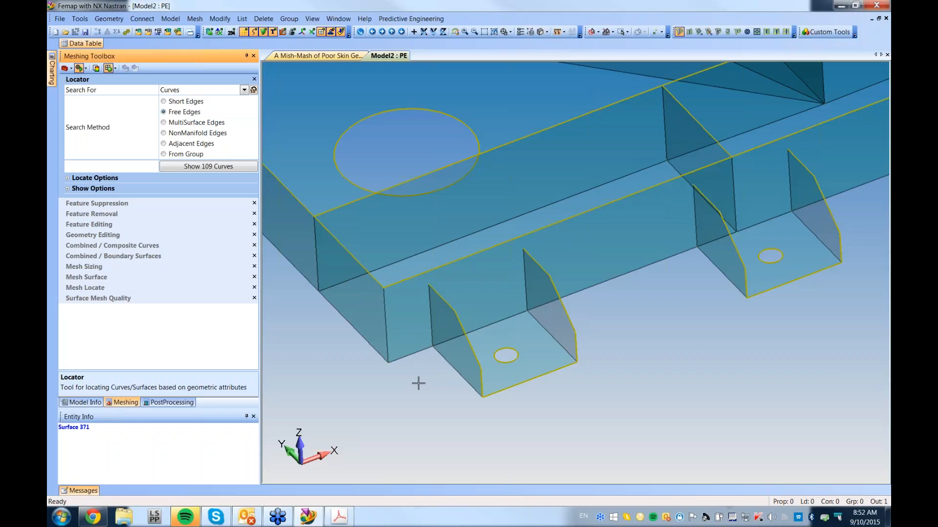
scroll(422, 363, down, 5)
middle_drag(415, 277, 493, 302)
scroll(493, 303, up, 5)
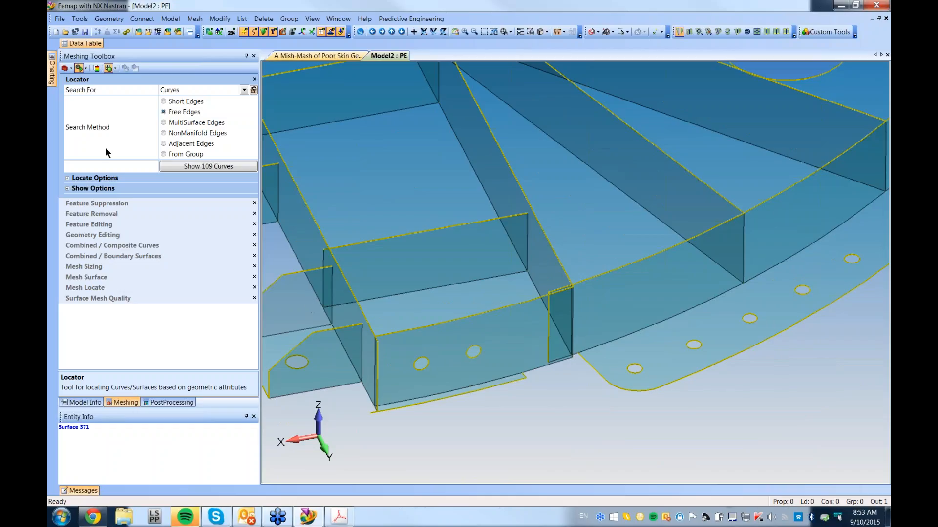
- Display the machined solid again over the midsurfaces, with the solid's own surfaces hidden
click(86, 402)
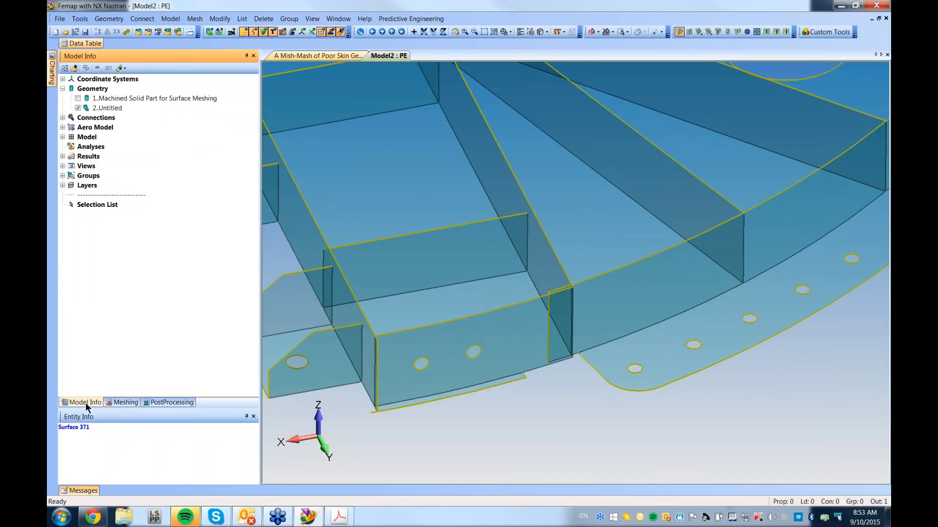
right_click(79, 102)
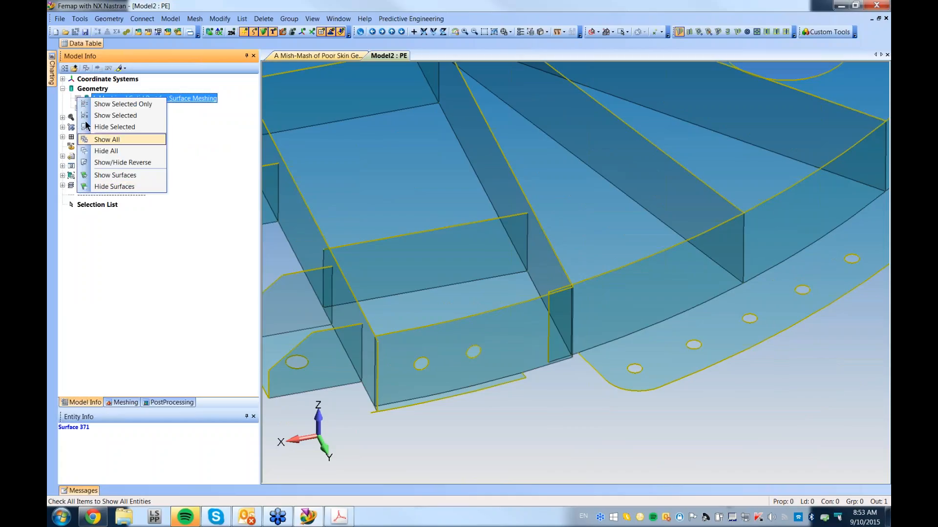
click(196, 198)
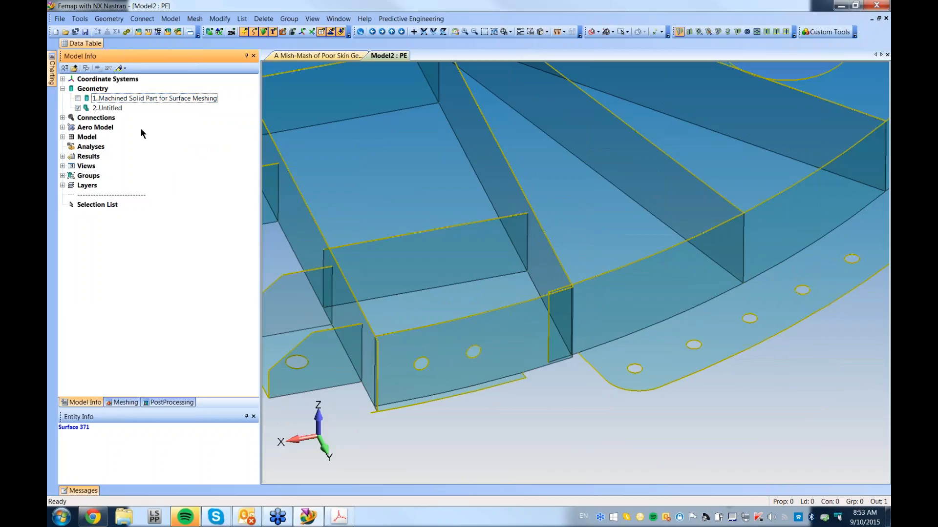
click(79, 98)
right_click(78, 101)
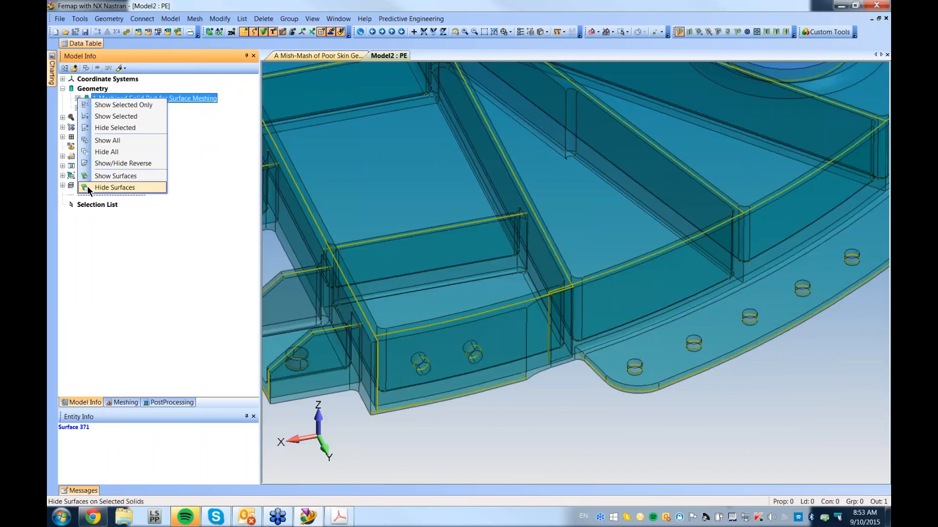
click(108, 187)
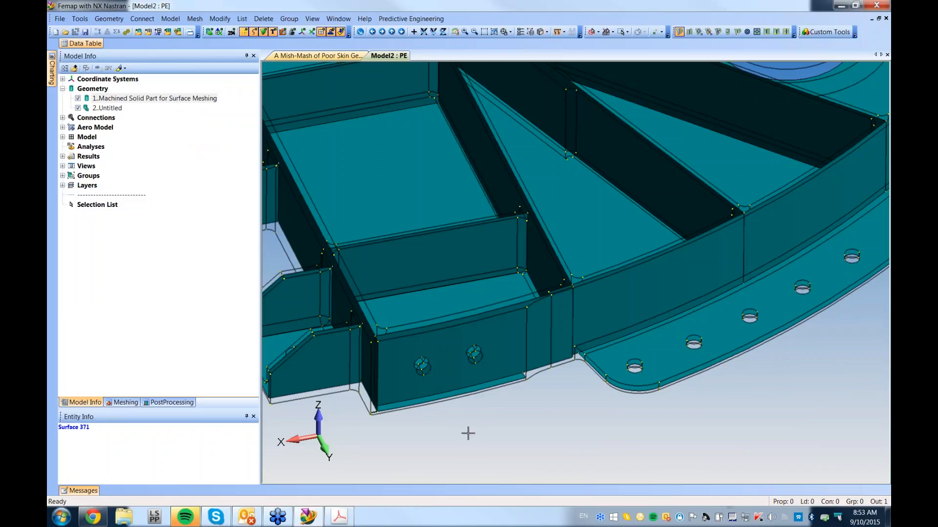
- Set the Geometry Editing operation to Project Curve
click(126, 406)
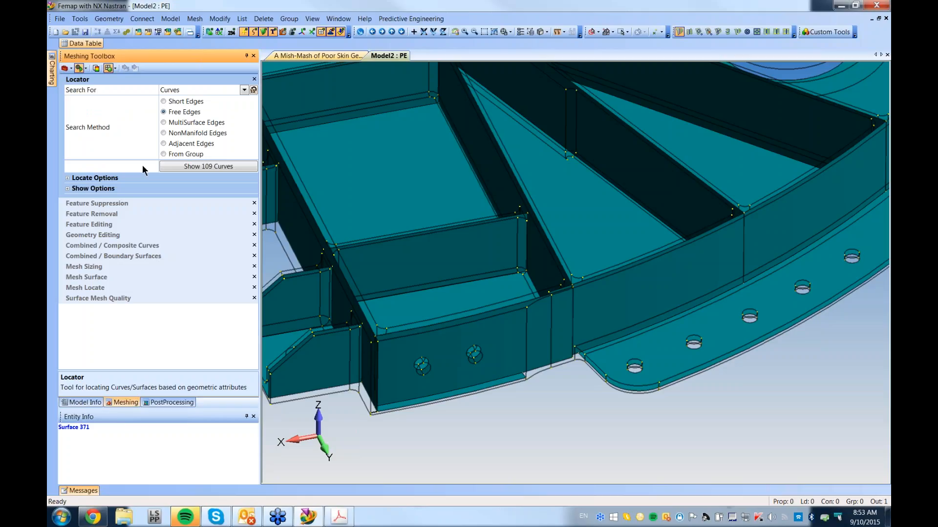
click(94, 236)
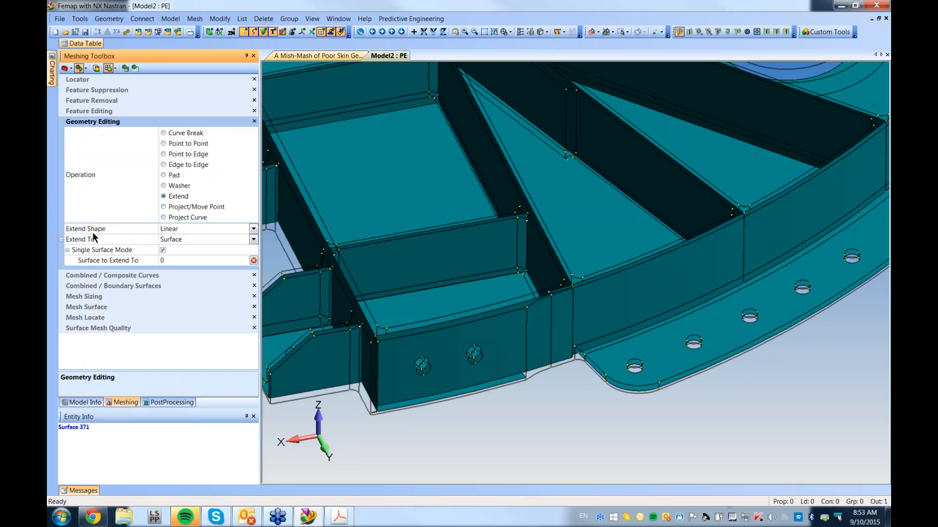
click(163, 218)
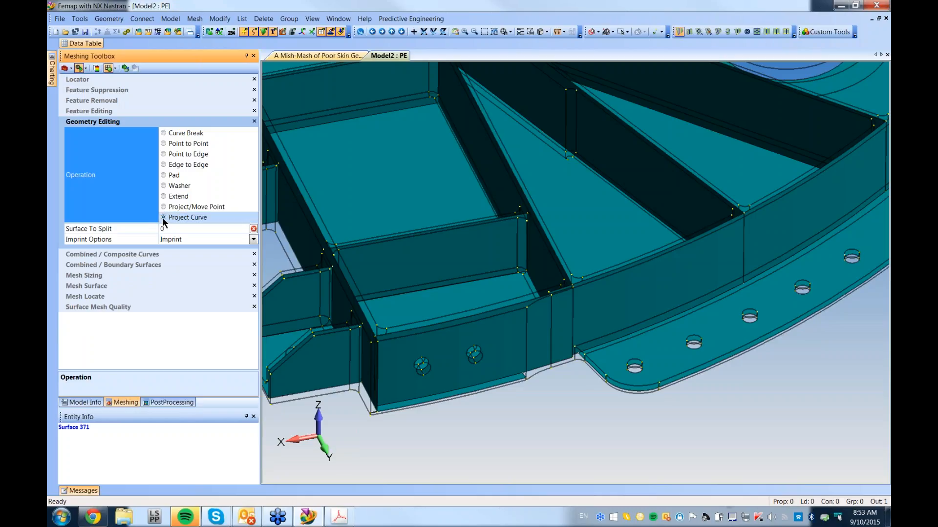
- Try to project the solid's vertical fillet edge onto the diagonal rib midsurface using the plain Imprint option
click(126, 69)
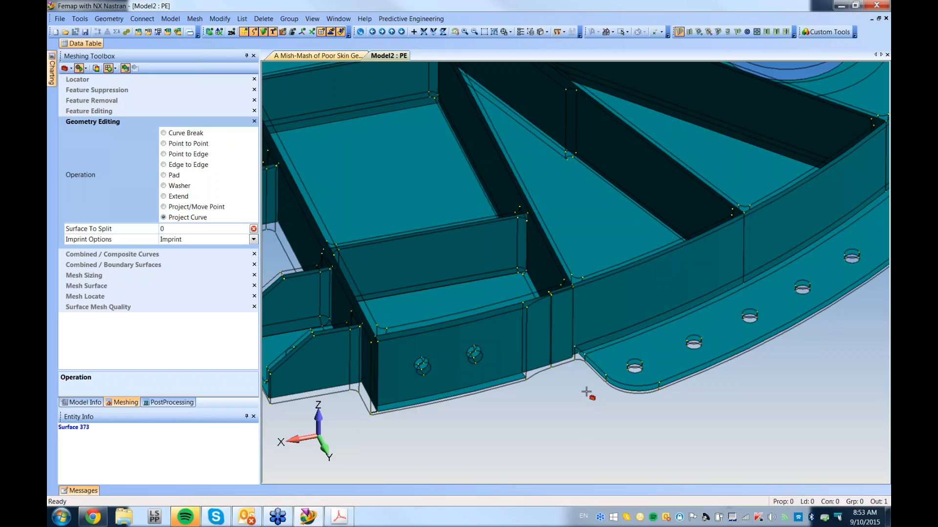
middle_drag(587, 392, 596, 420)
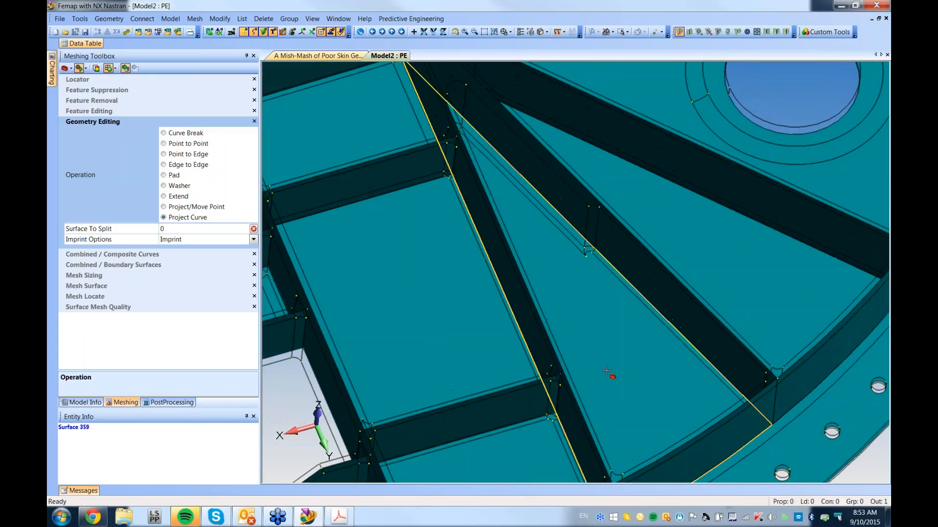
click(604, 240)
click(587, 231)
middle_drag(638, 292, 613, 263)
scroll(612, 266, up, 6)
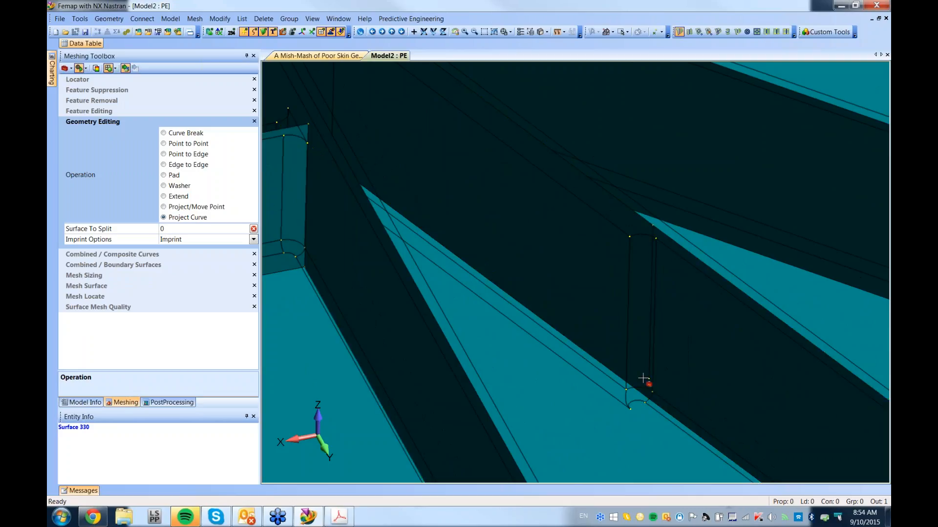
scroll(642, 379, down, 4)
scroll(634, 380, down, 3)
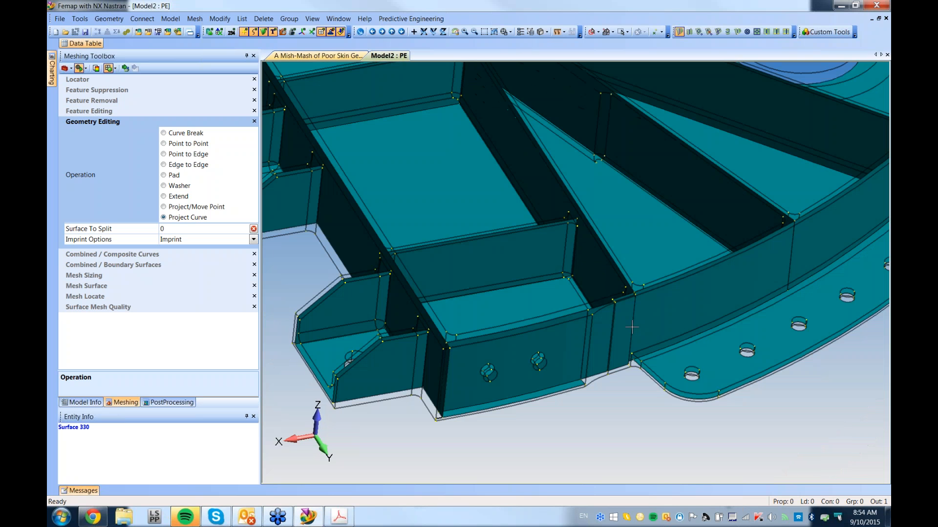
scroll(578, 235, up, 8)
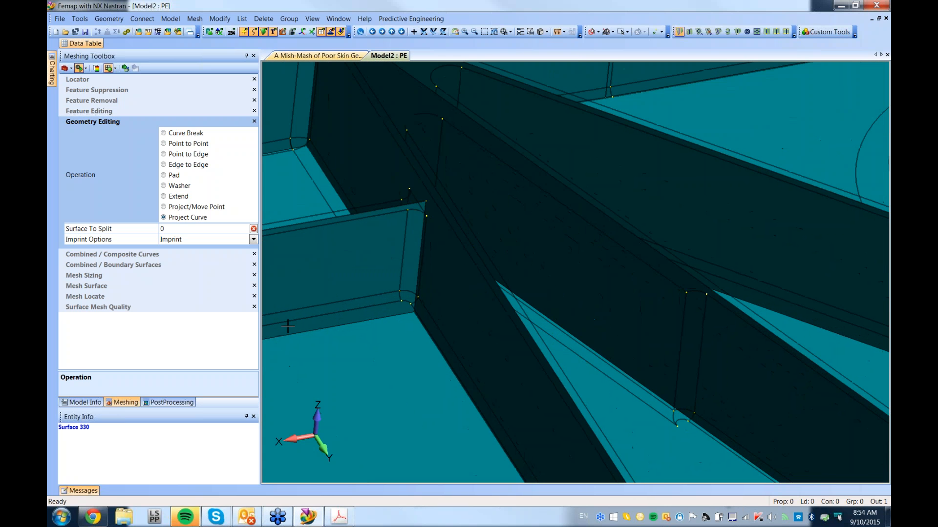
- Try to project the vertical fillet edge onto the diagonal rib midsurface with the Imprint, Extend option
click(253, 239)
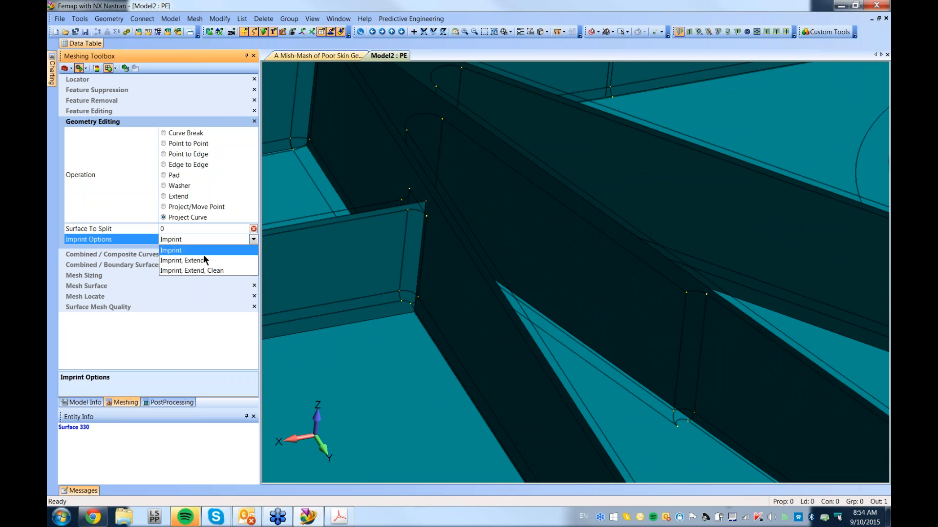
click(191, 263)
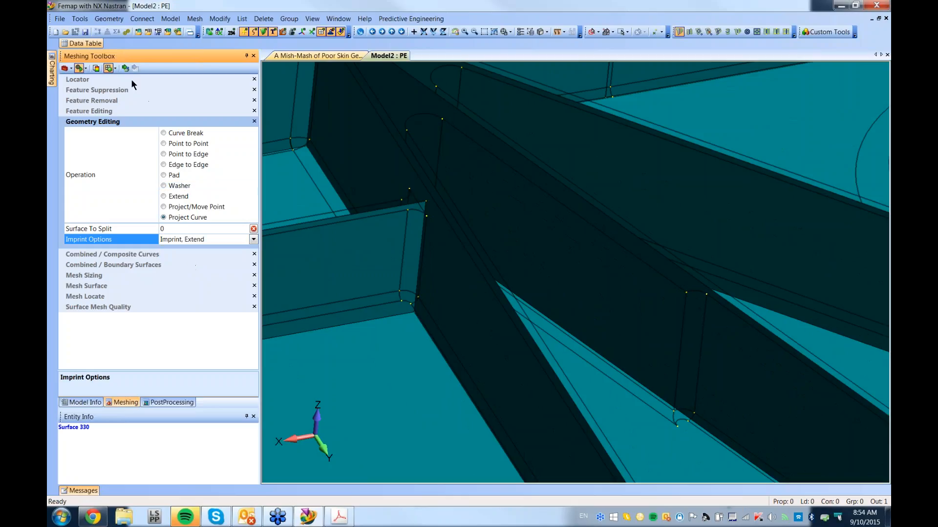
click(124, 69)
click(711, 335)
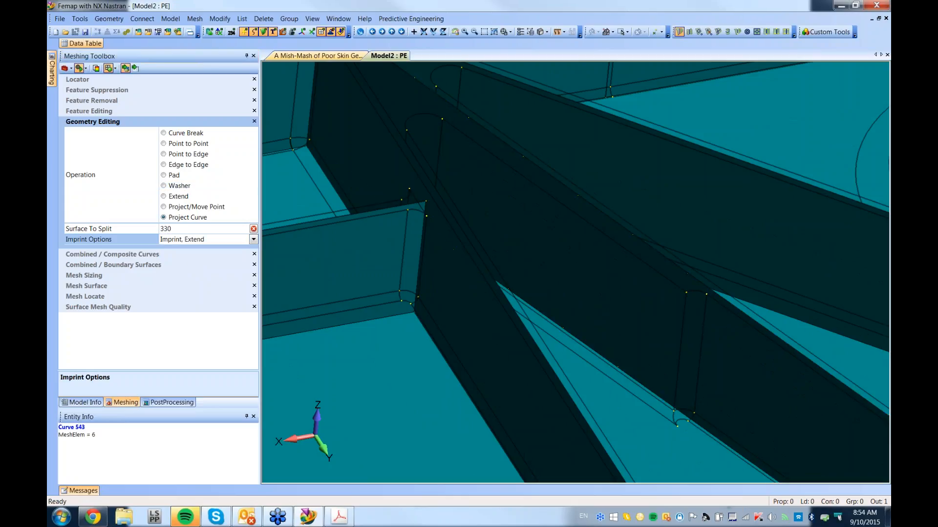
click(682, 345)
- Project the vertical fillet edge onto the diagonal rib midsurface with the Imprint, Extend, Clean option, splitting it along its full height
click(253, 239)
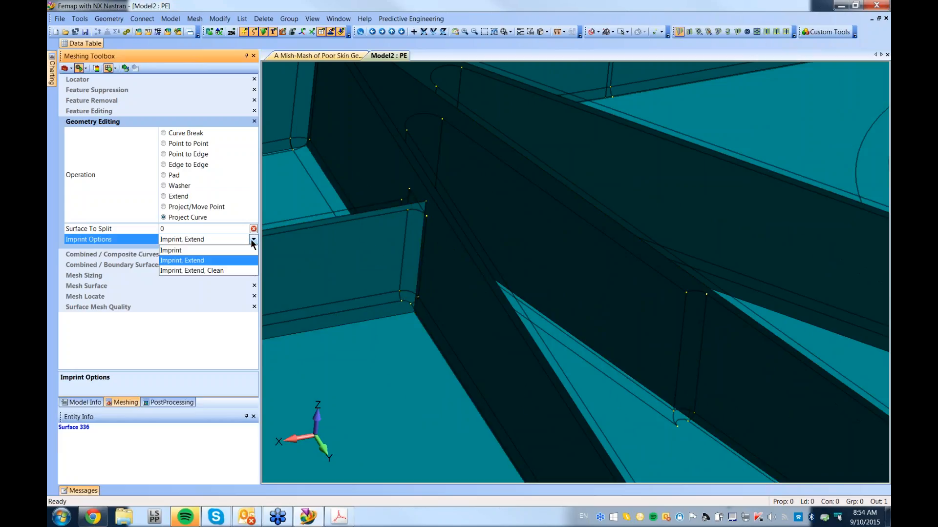
click(197, 271)
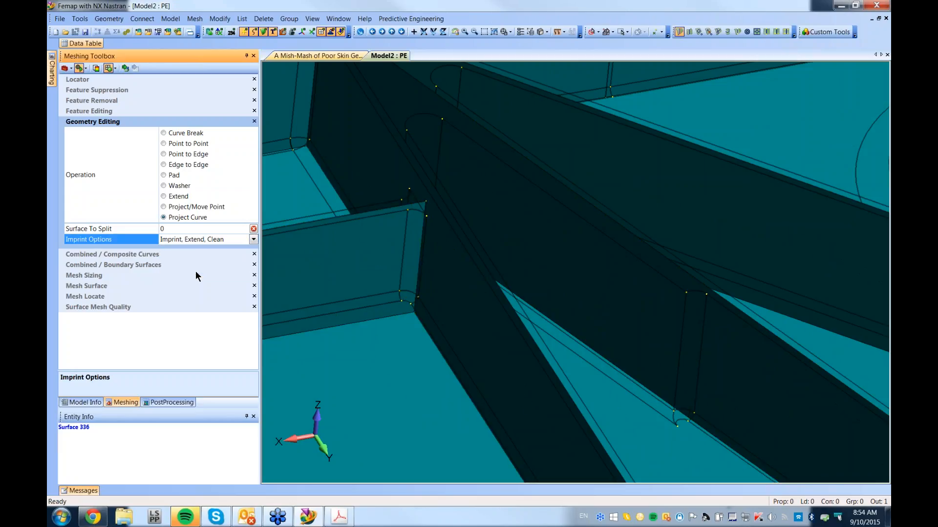
click(124, 72)
click(667, 335)
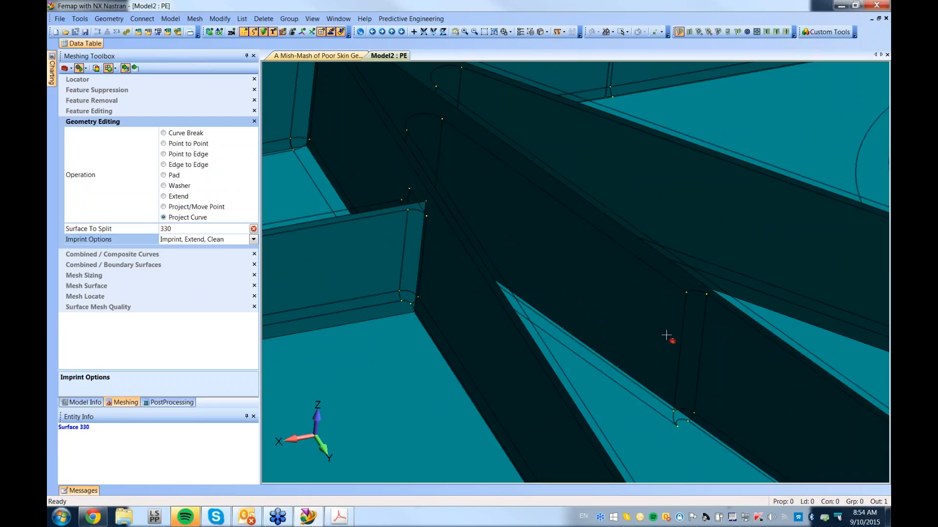
click(679, 345)
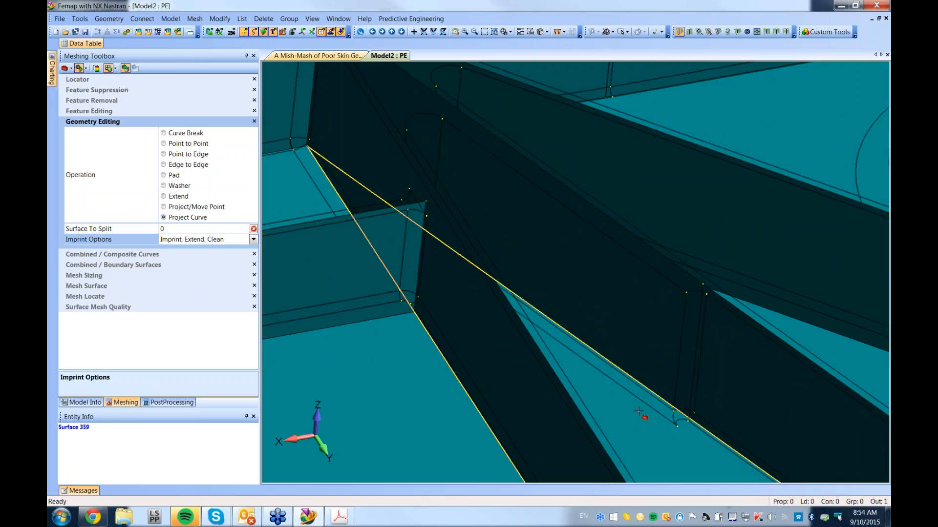
- Project the vertical fillet edge near the rib junction onto the same diagonal rib's midsurface
middle_drag(639, 414, 582, 352)
click(570, 323)
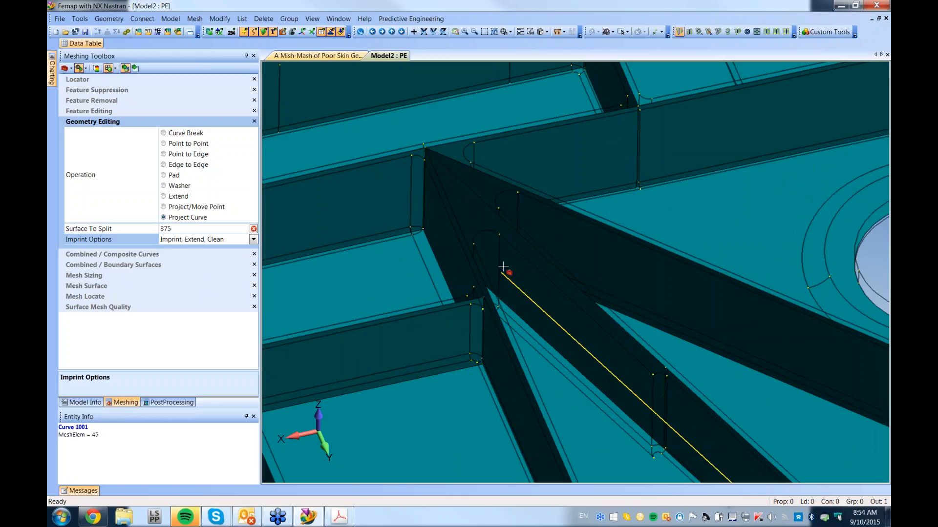
click(505, 270)
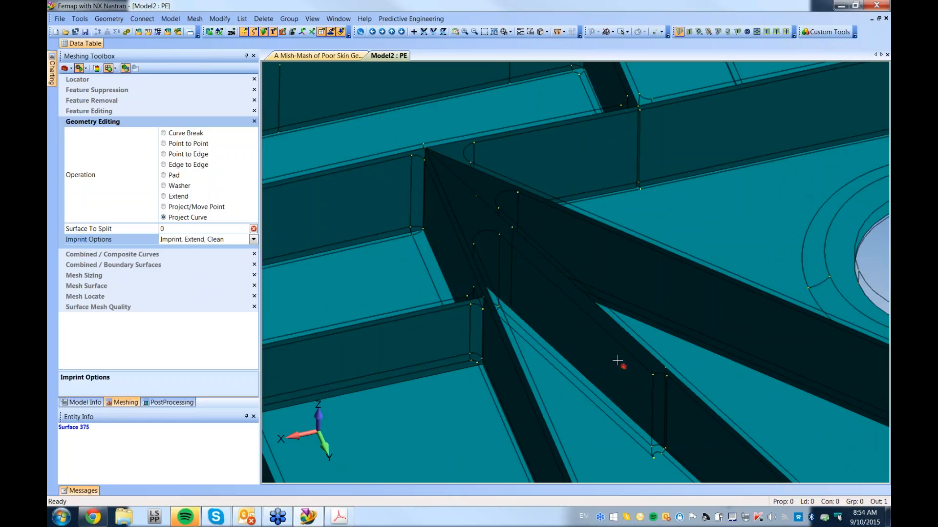
- Project the solid's short transverse edge onto the narrow floor panel midsurface between the two long walls
scroll(594, 274, down, 3)
ctrl+middle_drag(616, 315, 587, 468)
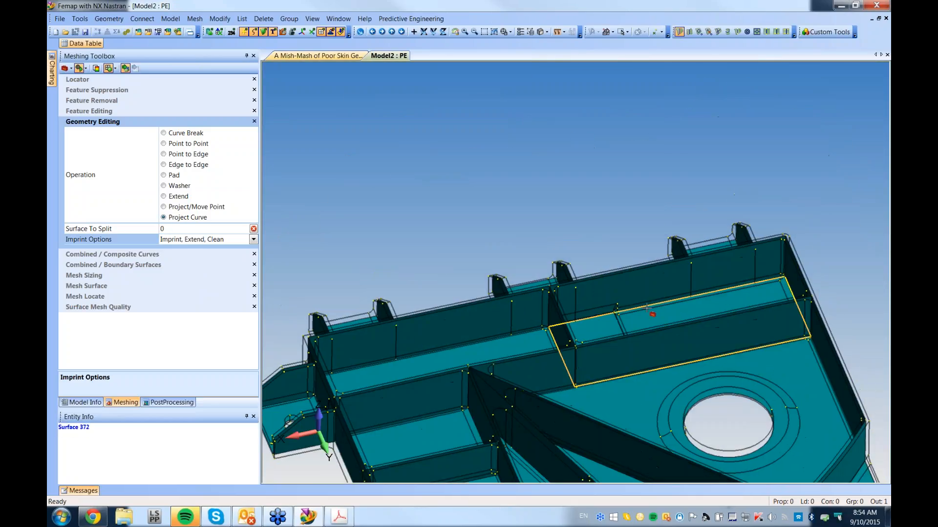
click(646, 308)
click(619, 322)
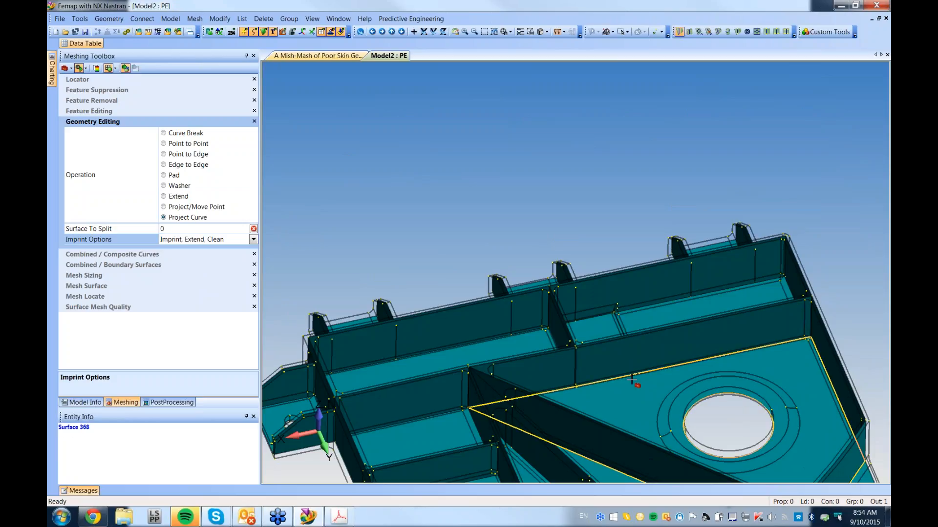
- Project the solid's two ring edges around the large hole and their two short radial edges onto the triangular floor panel's midsurface
middle_drag(633, 377, 620, 339)
ctrl+middle_drag(543, 401, 574, 271)
scroll(573, 272, up, 5)
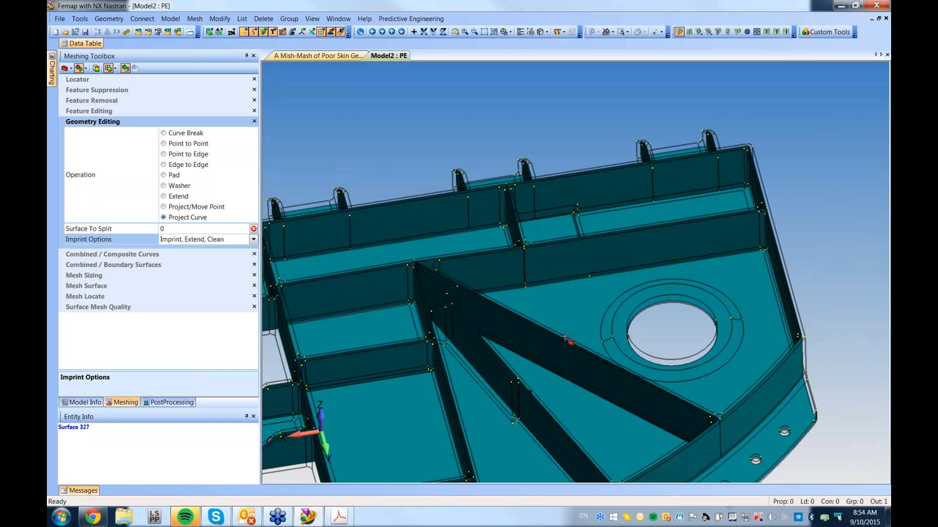
scroll(562, 281, up, 3)
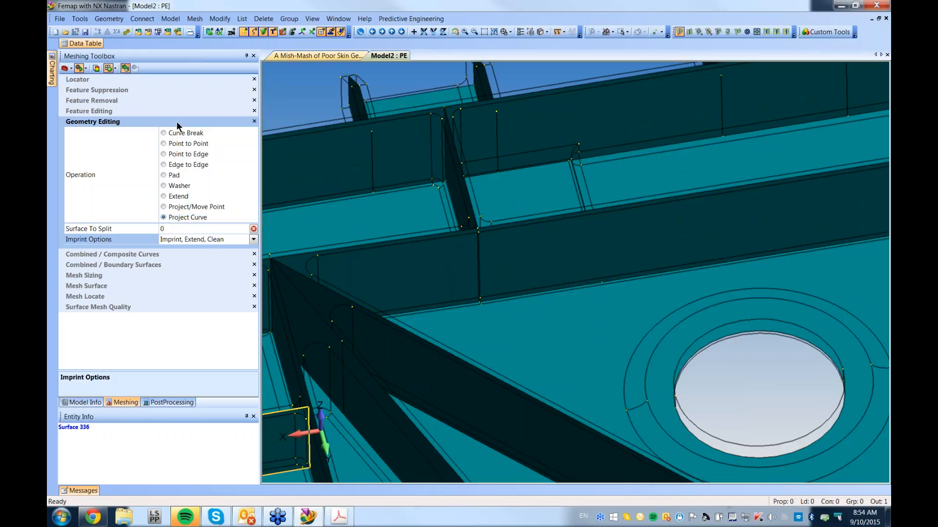
ctrl+middle_drag(641, 326, 598, 268)
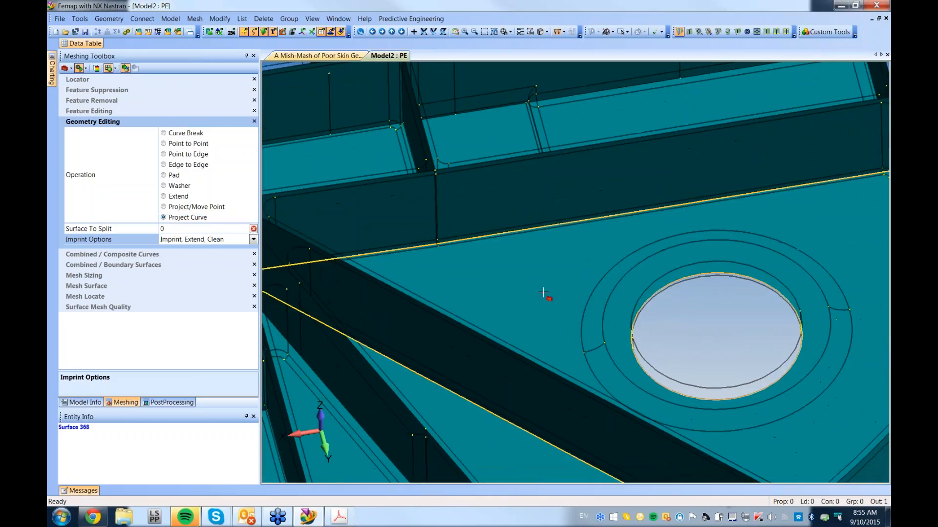
click(149, 90)
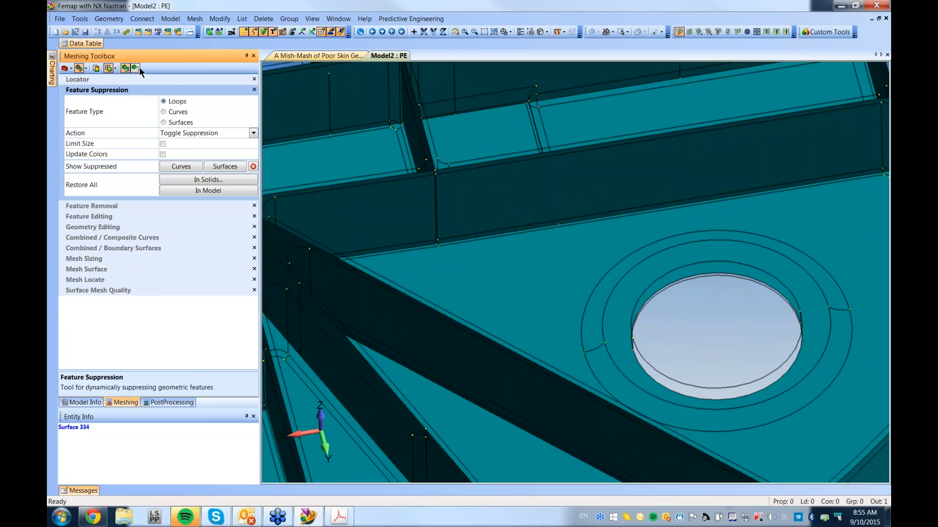
click(87, 226)
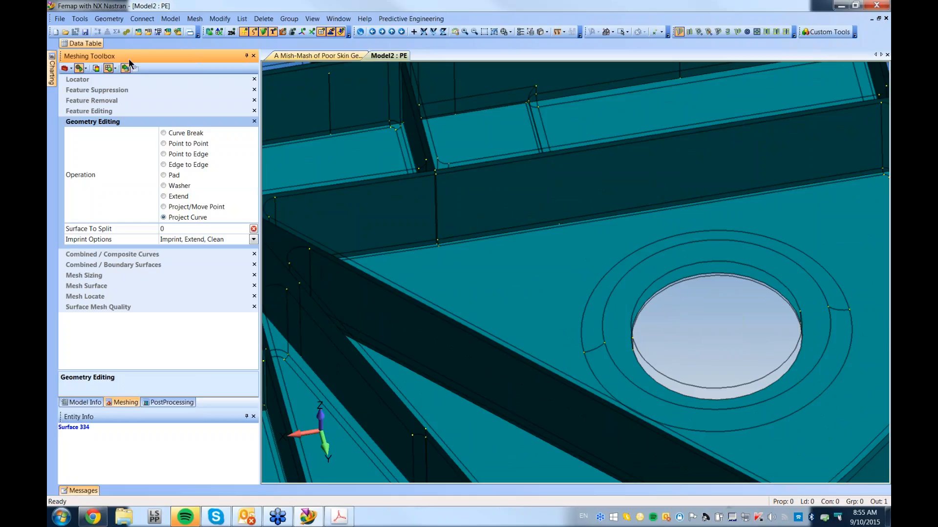
click(184, 228)
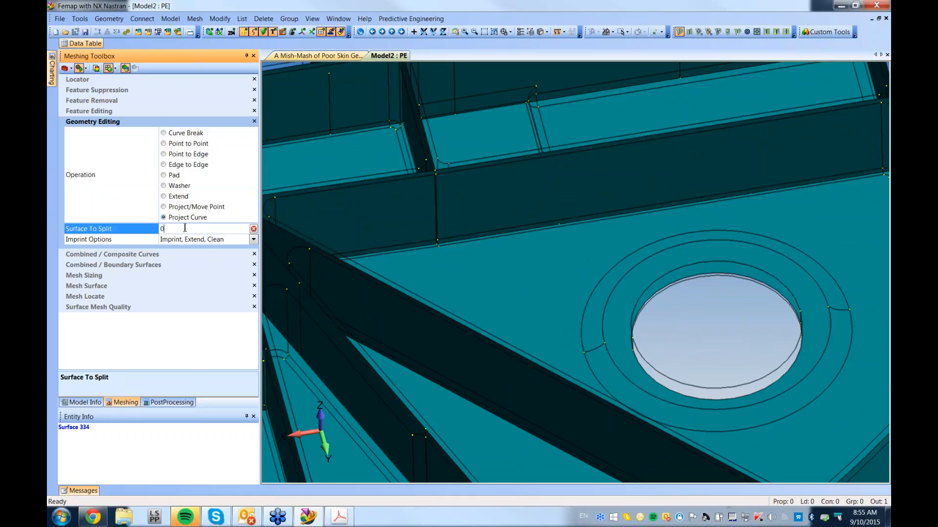
click(526, 287)
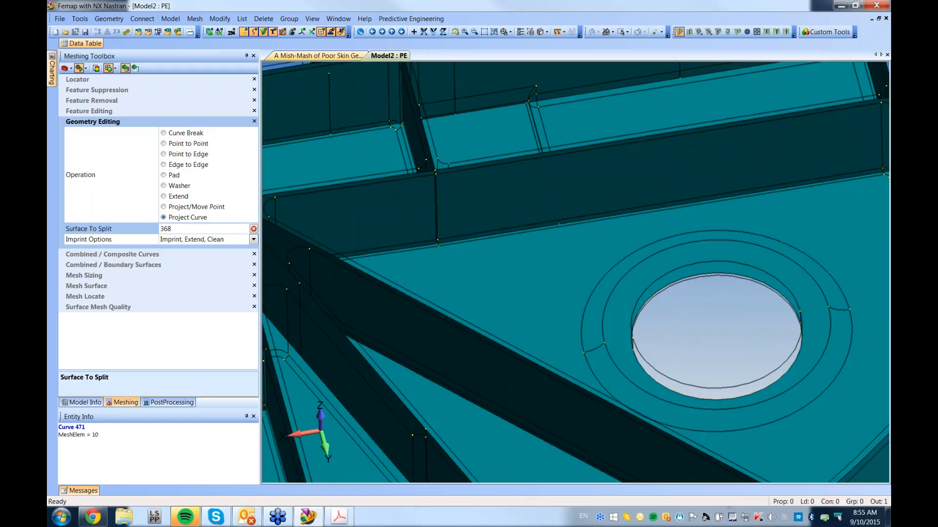
click(135, 68)
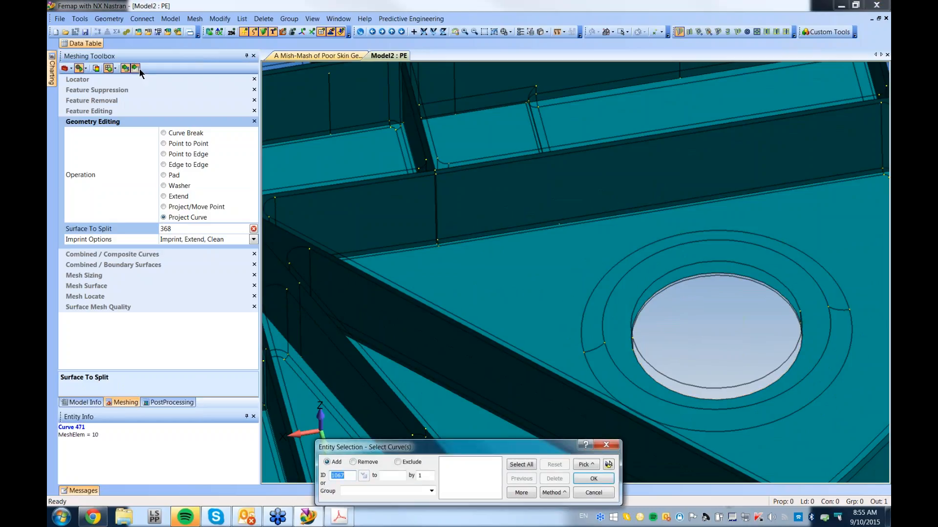
click(582, 314)
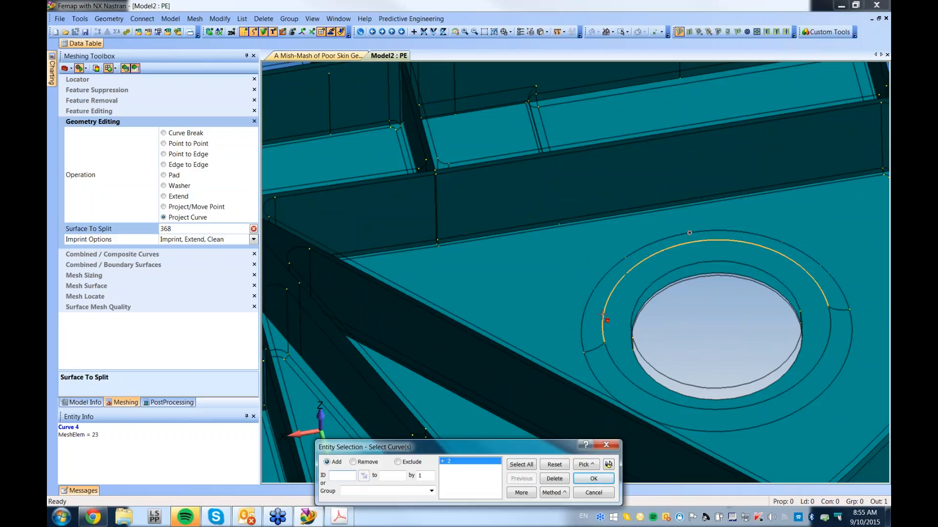
click(602, 315)
click(596, 347)
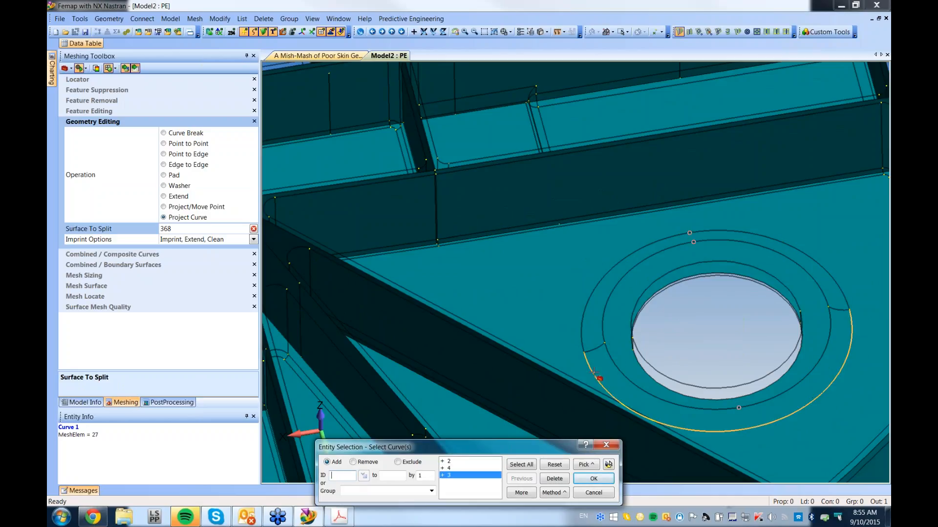
click(595, 346)
click(594, 347)
click(838, 310)
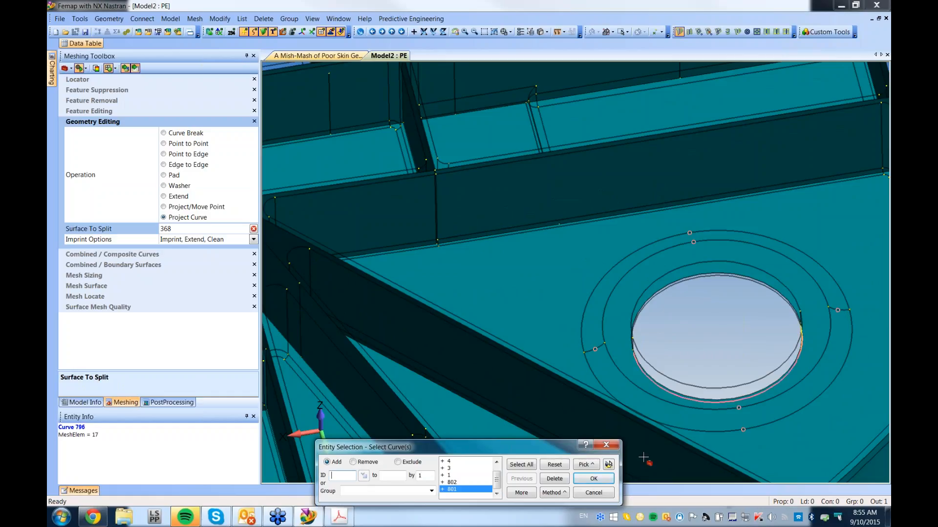
click(588, 479)
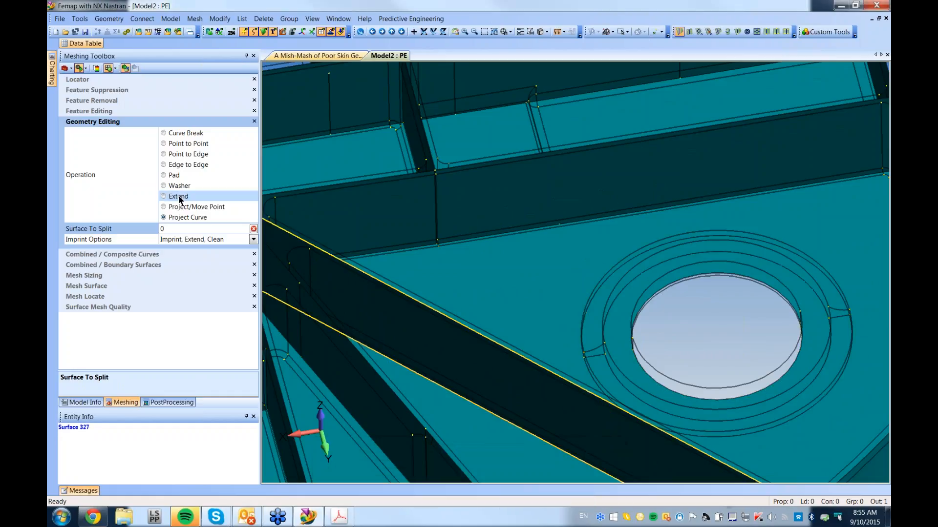
- Split the floor panel Point to Point from the inner ring to the large hole's edge on the side facing the diagonal rib
click(164, 144)
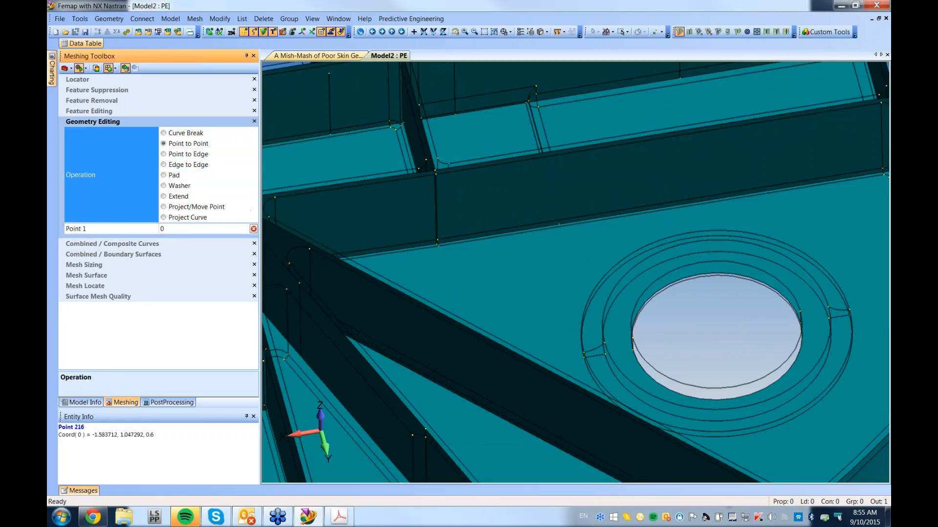
scroll(578, 260, up, 2)
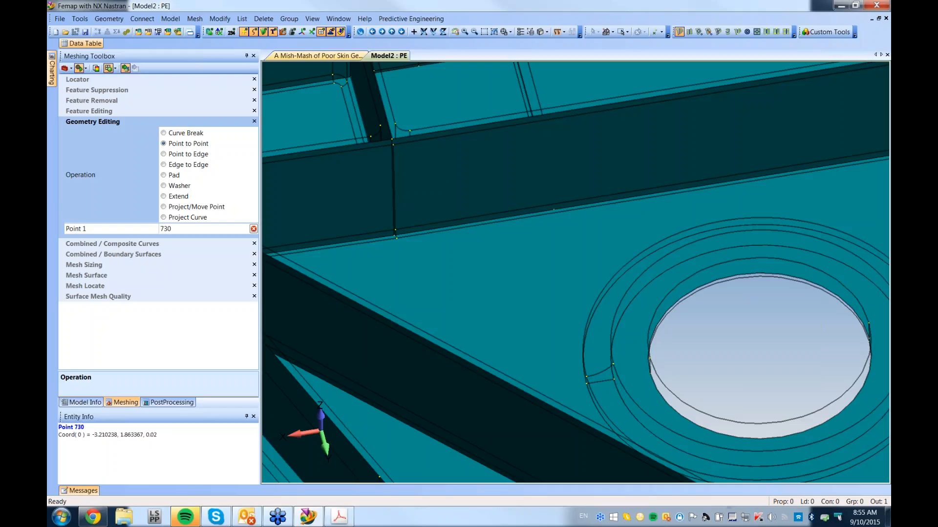
scroll(558, 360, down, 3)
scroll(676, 335, up, 3)
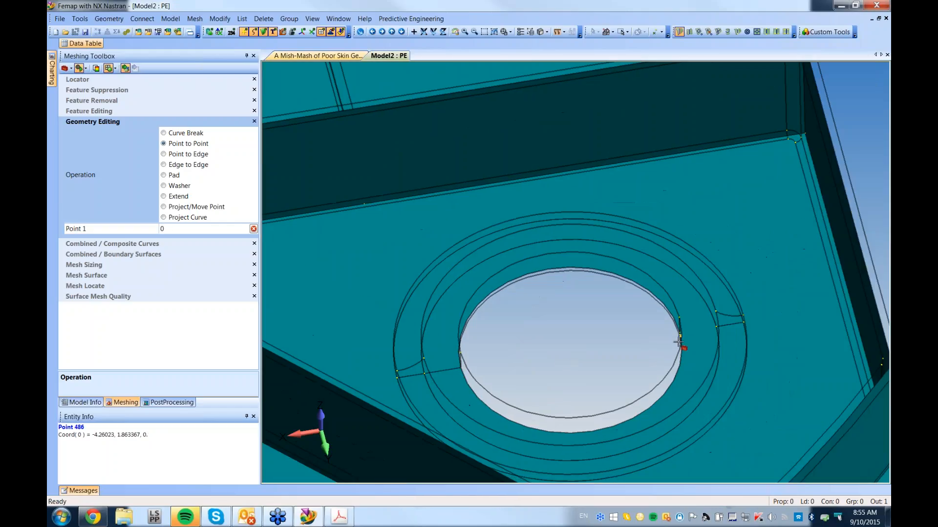
- Split the floor panel Point to Point between the inner ring and the large hole's edge on the hole's opposite side
click(709, 330)
click(712, 331)
scroll(663, 434, up, 3)
scroll(605, 352, up, 4)
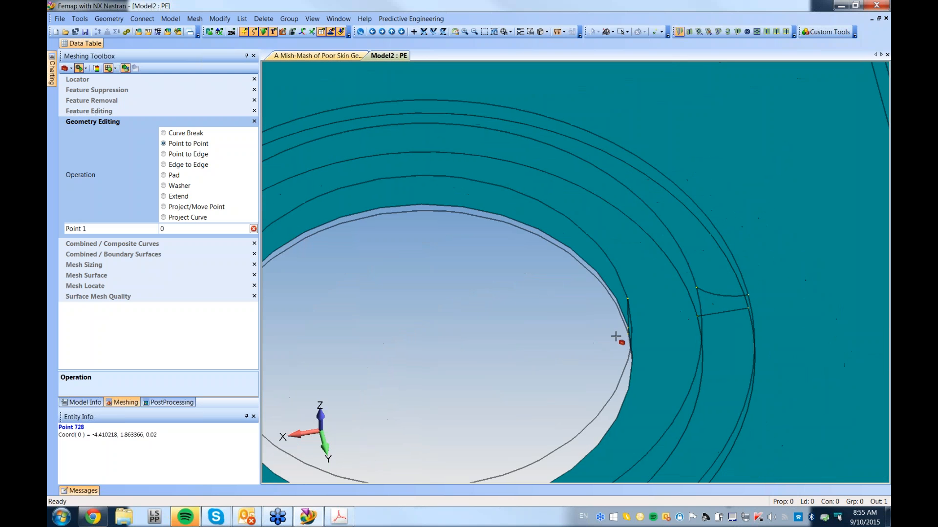
click(691, 322)
click(695, 316)
scroll(536, 412, down, 5)
scroll(633, 359, down, 6)
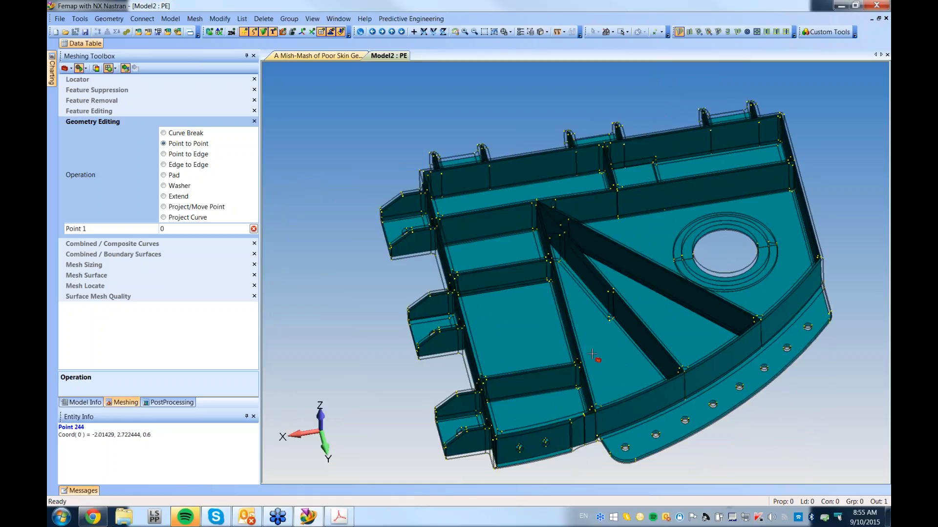
- Hide the machined solid, leaving only the midsurfaces shown, and inspect the curved outer wall near its two small holes
click(90, 402)
click(78, 98)
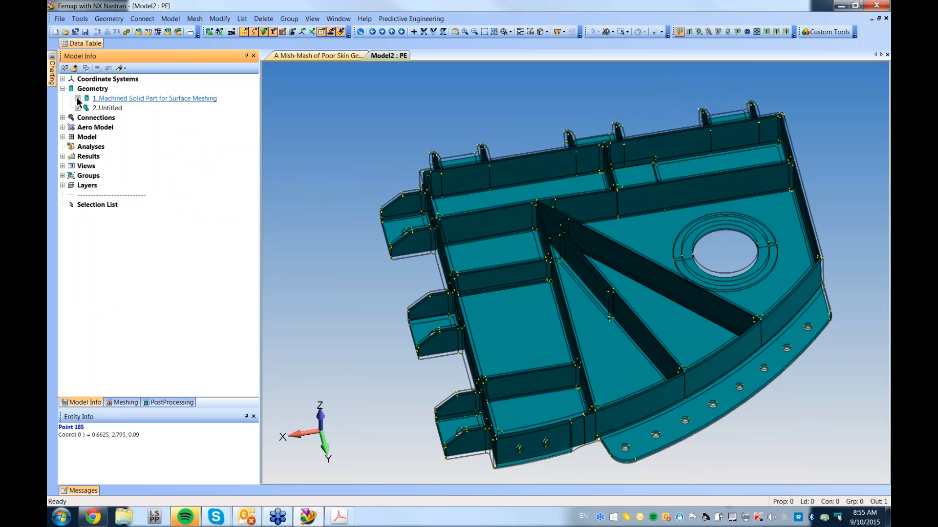
middle_drag(624, 355, 562, 308)
scroll(562, 309, up, 6)
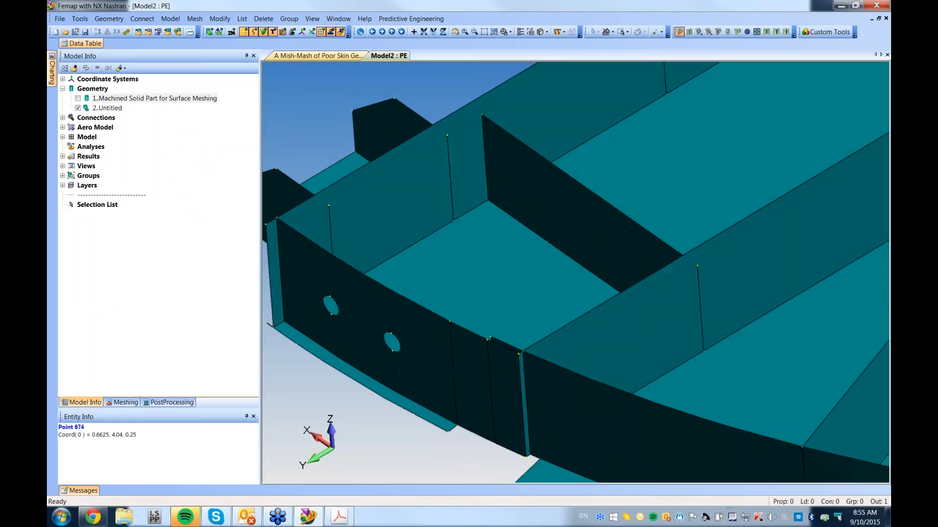
scroll(422, 379, up, 3)
ctrl+middle_drag(450, 391, 486, 321)
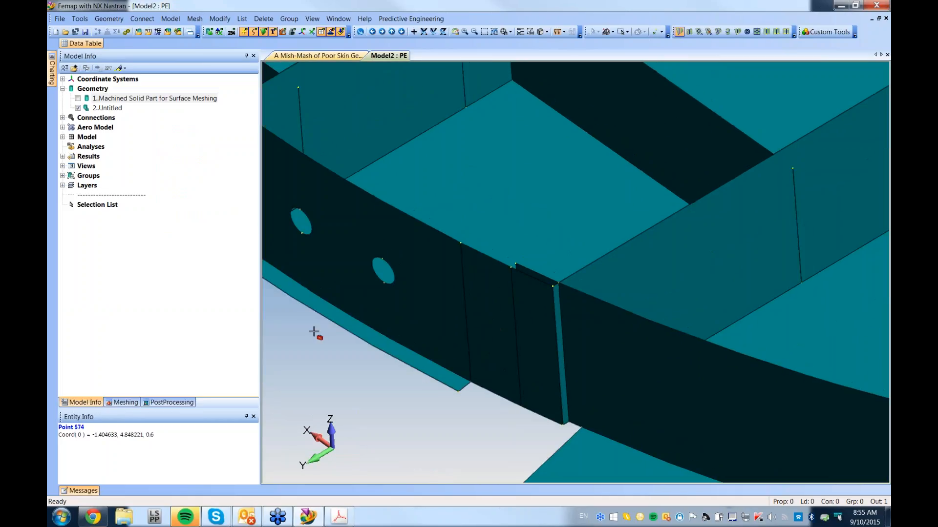
- Move the curved wall panel's mismatched upper corner point onto the neighbouring panel's corner with Project/Move Point to Point
click(136, 402)
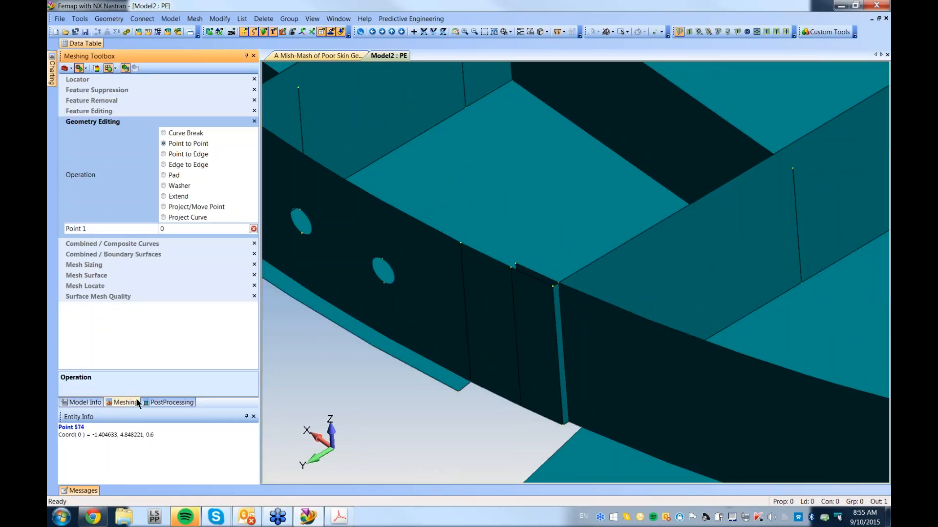
click(166, 208)
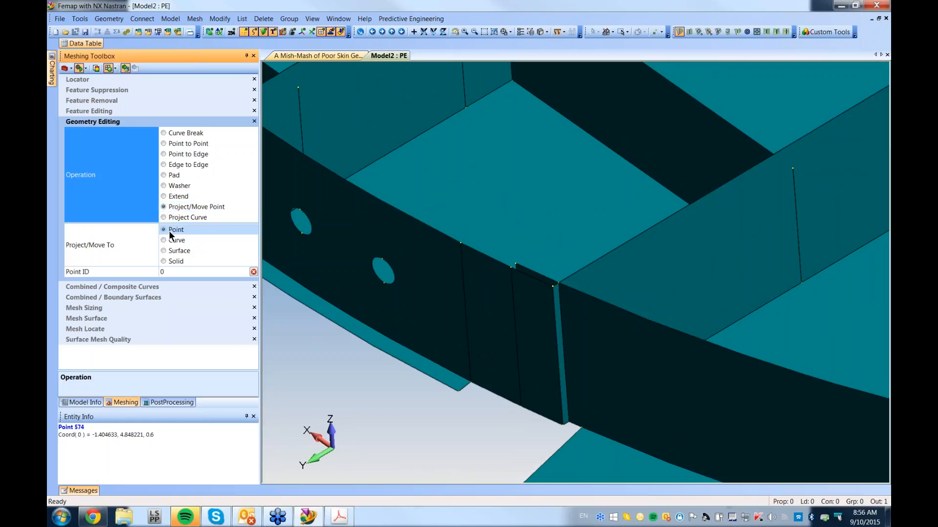
click(518, 264)
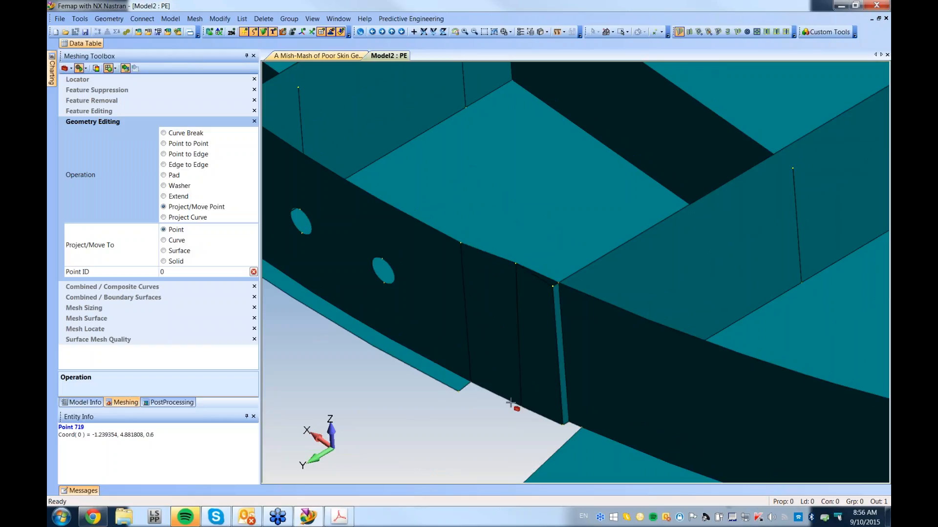
- Move the matching lower corner point of the curved wall panel onto its neighbour, using transparency only while picking the points
click(549, 33)
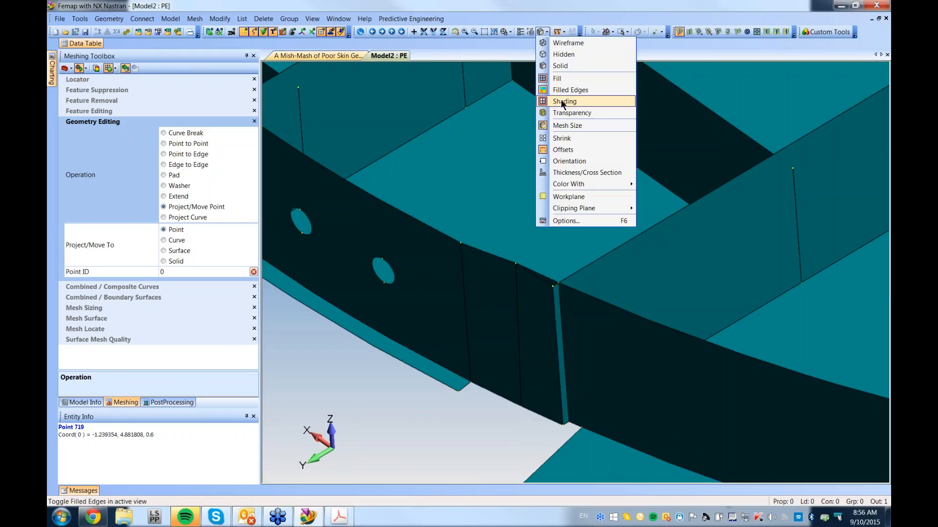
click(554, 113)
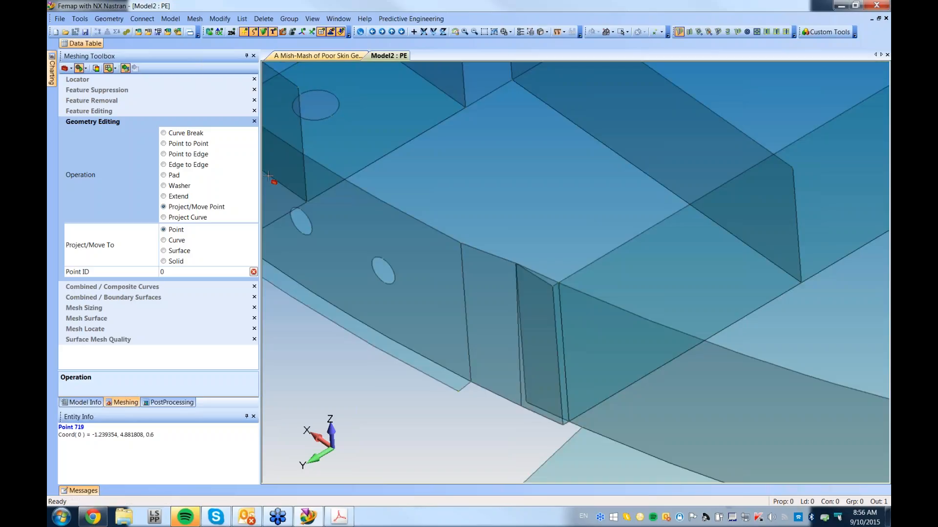
click(122, 66)
click(521, 406)
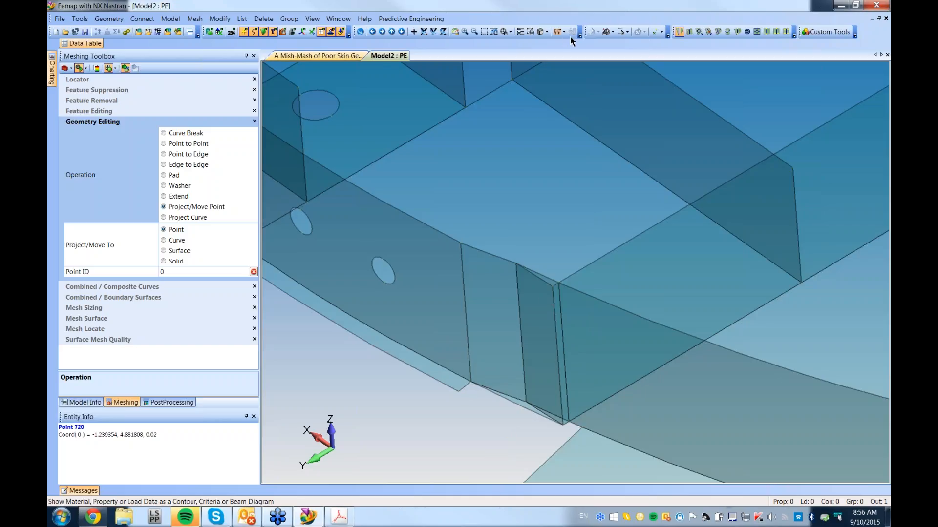
click(547, 30)
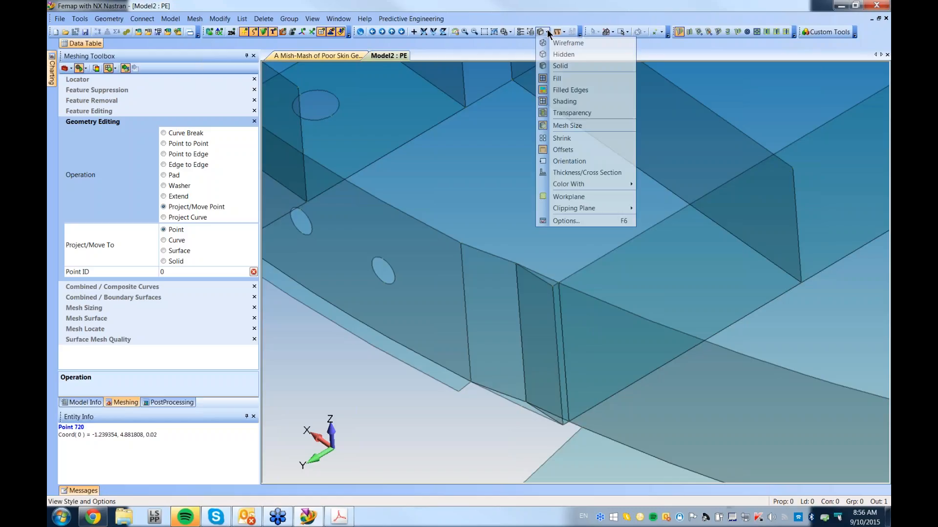
click(576, 112)
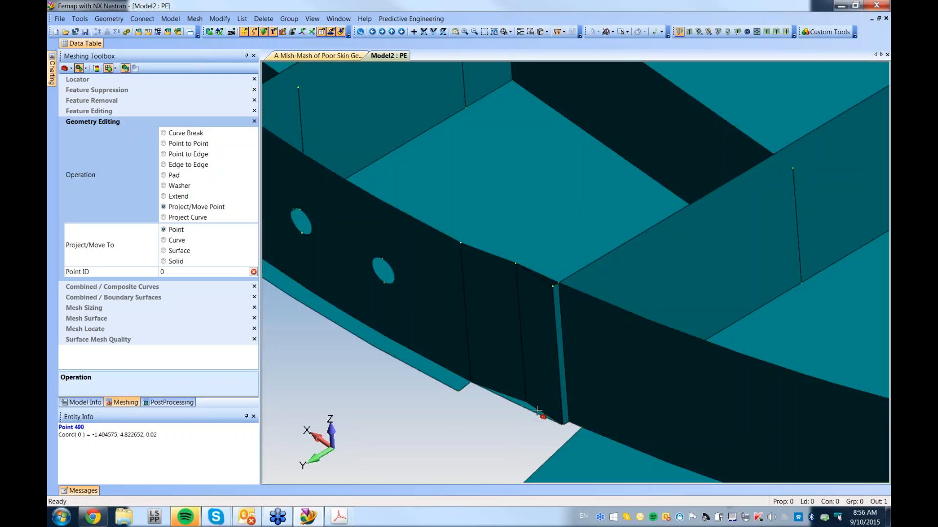
- Delete five surplus surfaces at the curved wall: the overlapping short panel, its lower sliver, the long lower strip and two narrow vertical strips
click(259, 22)
mouse_move(282, 52)
click(353, 90)
click(522, 392)
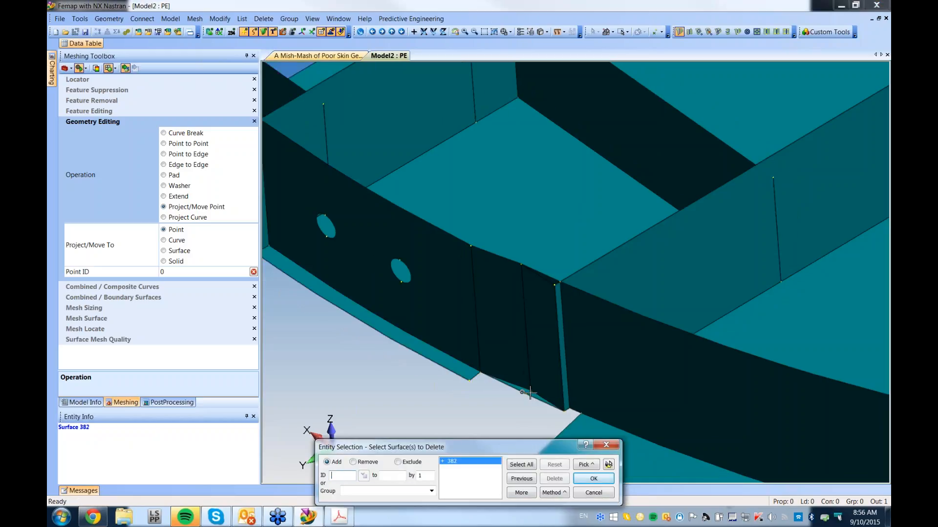
click(542, 337)
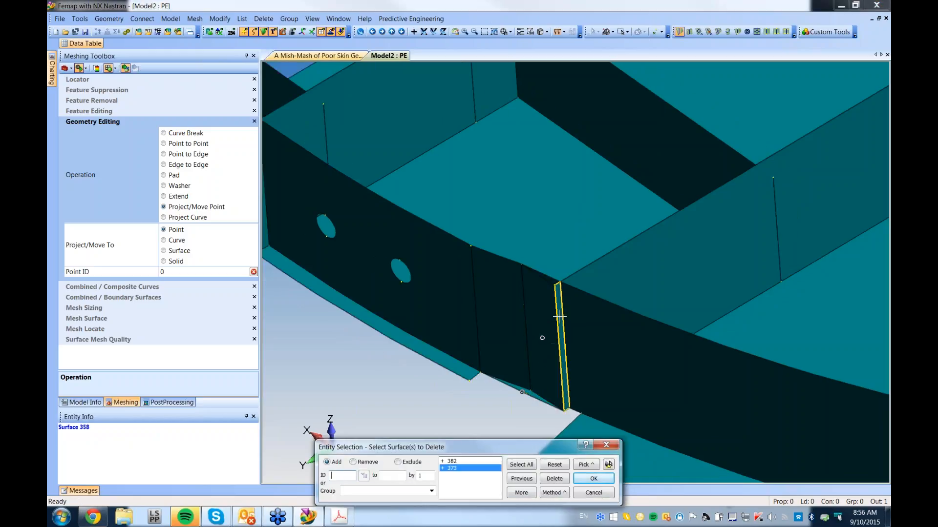
click(562, 347)
click(364, 310)
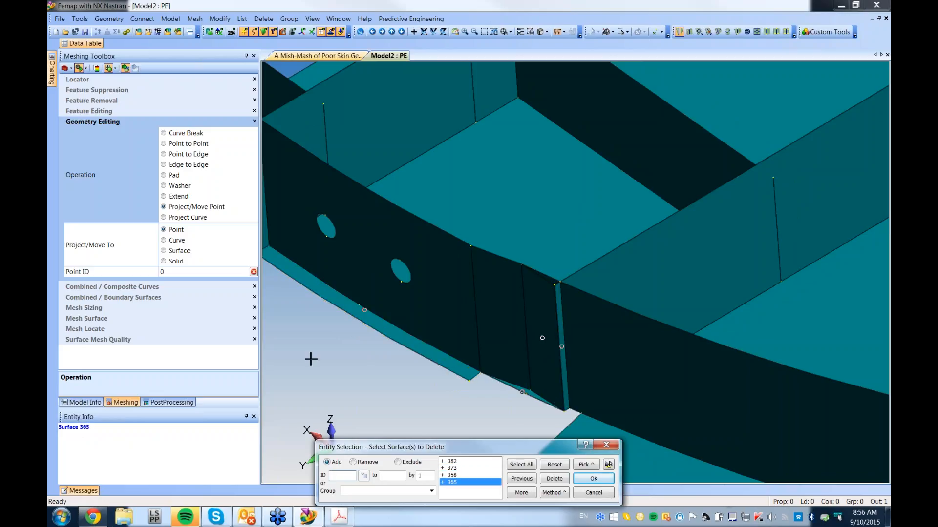
ctrl+middle_drag(403, 365, 500, 419)
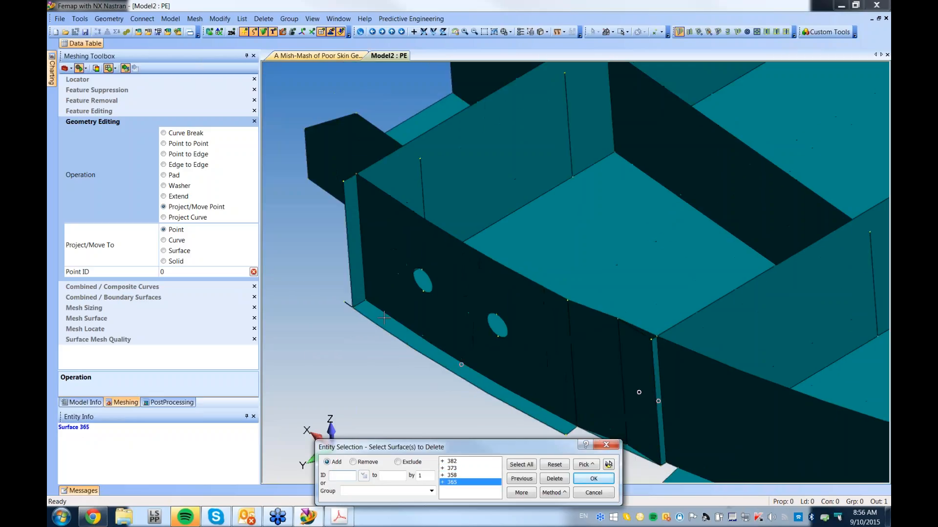
click(354, 241)
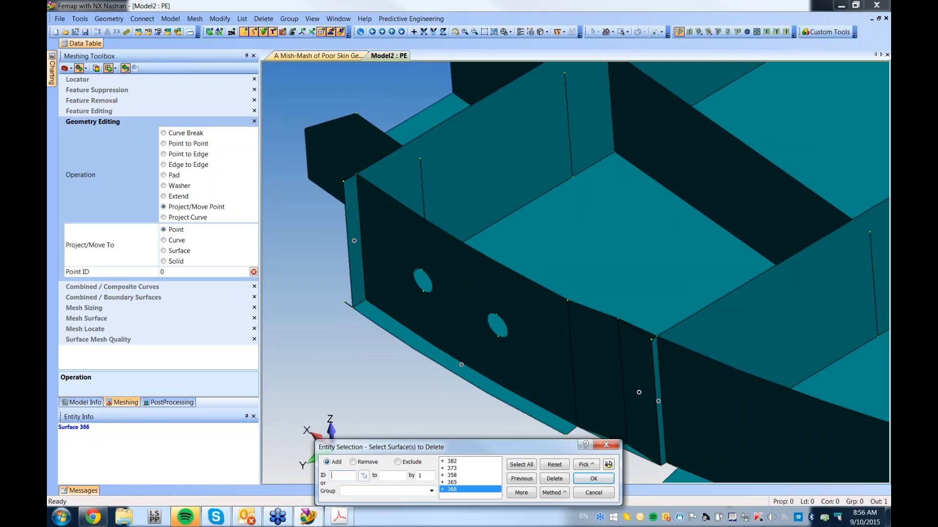
click(592, 479)
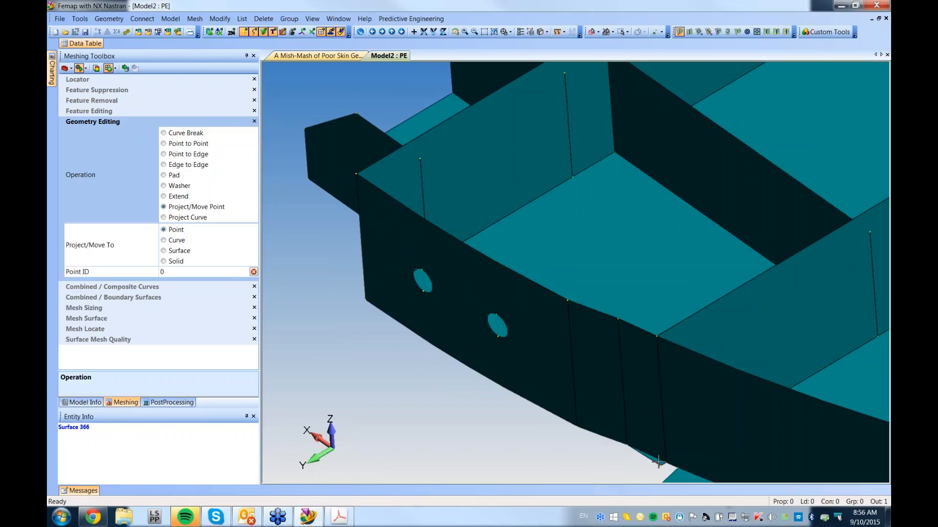
- Delete the small surplus surface left along the lower edge of the curved outer wall
right_click(309, 263)
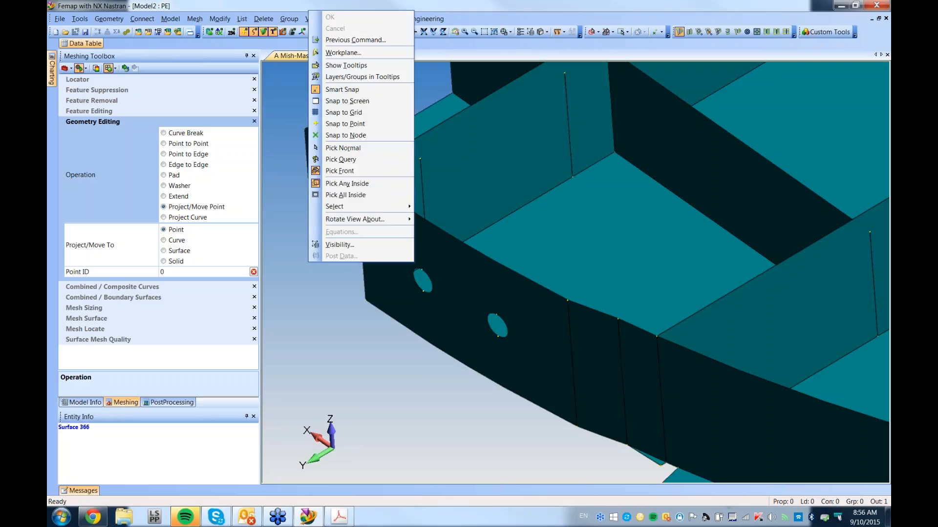
click(352, 40)
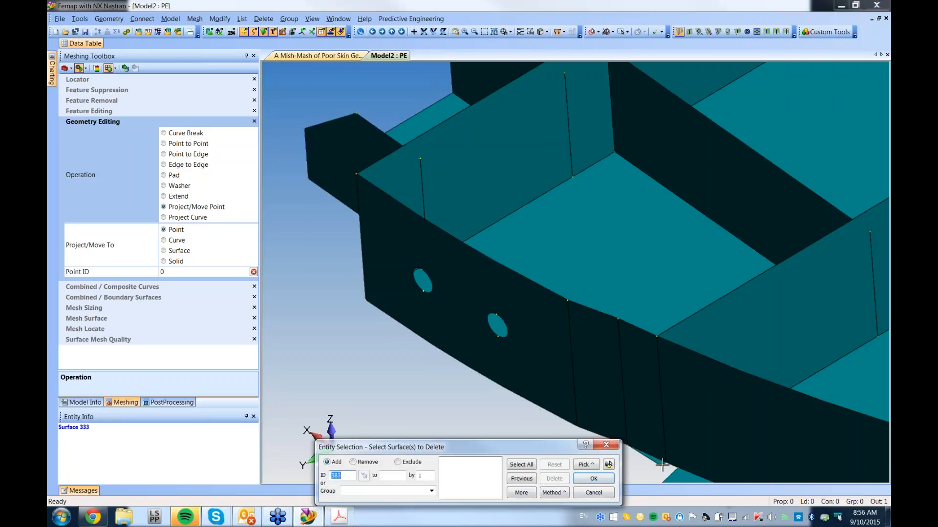
click(646, 454)
click(602, 482)
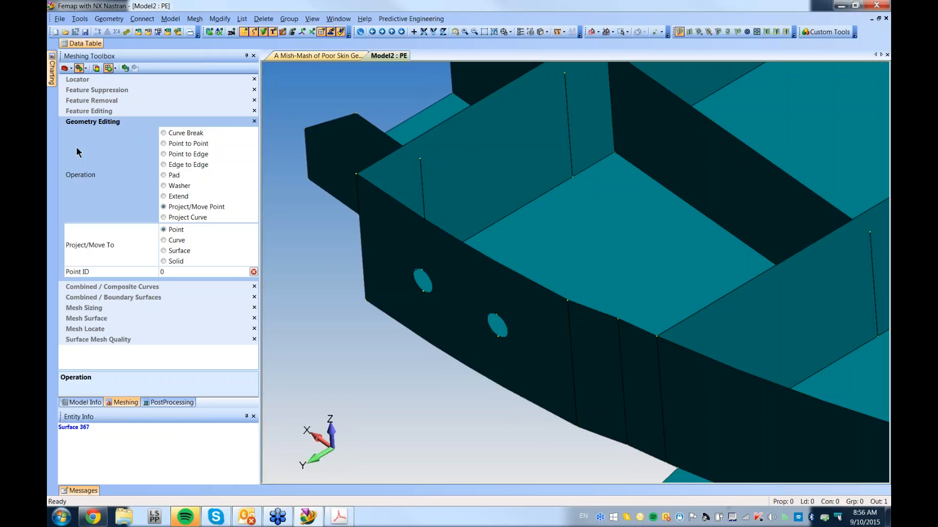
- Locate the model's free edges with the Meshing Toolbox Locator to examine the curved wall's connections
click(78, 80)
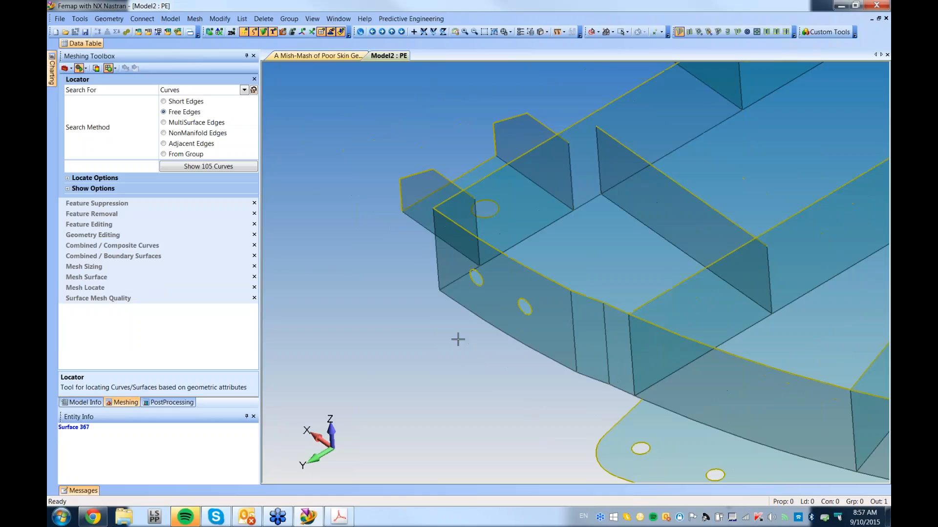
scroll(472, 350, down, 6)
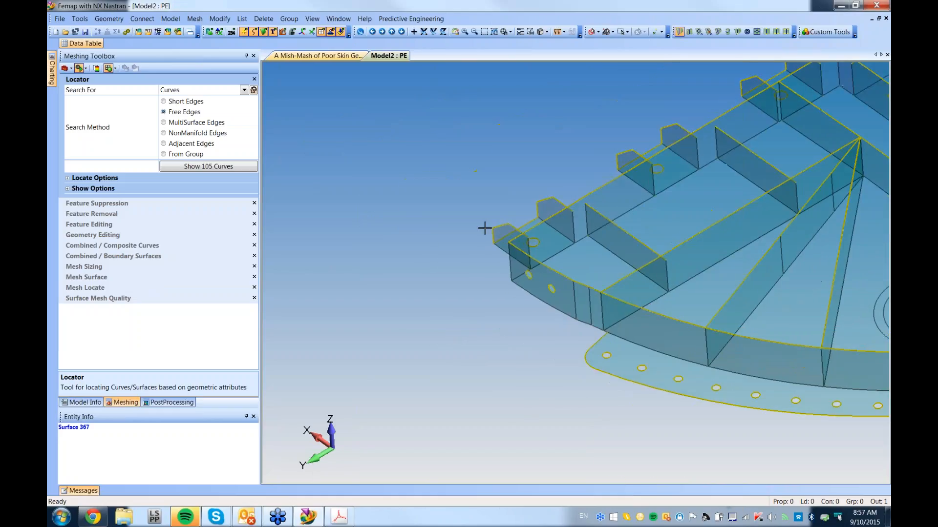
middle_drag(481, 327, 640, 368)
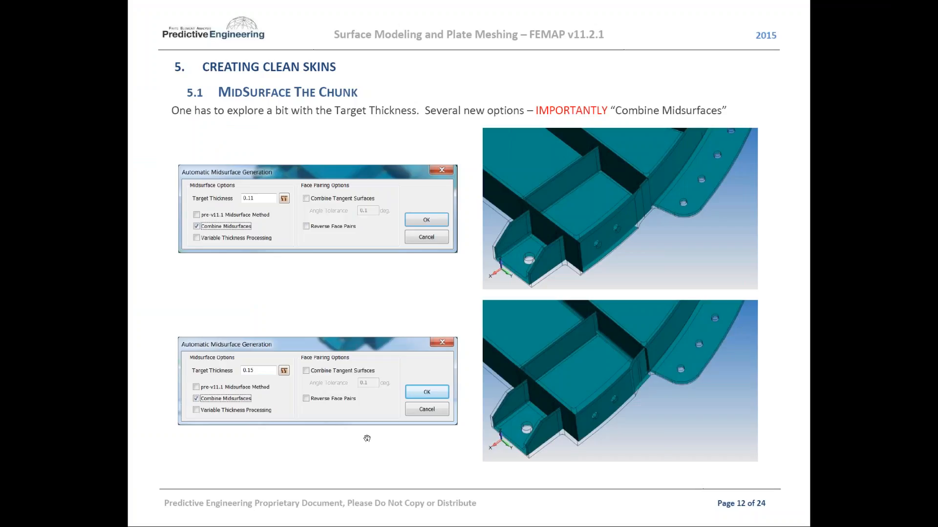
- Page through the PDF guide from section 5.1, MidSurface The Chunk, to section 6 on meshing from a single coherent skin
click(367, 438)
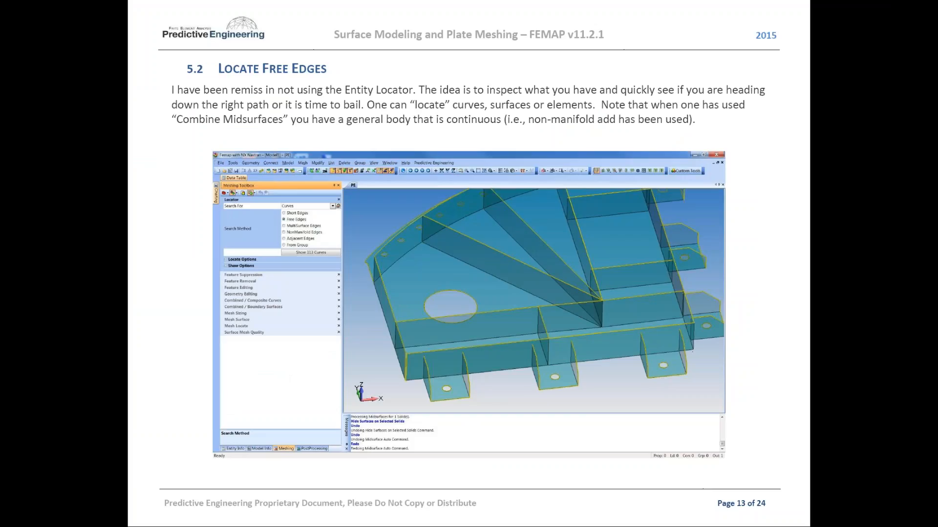
key(Page_Down)
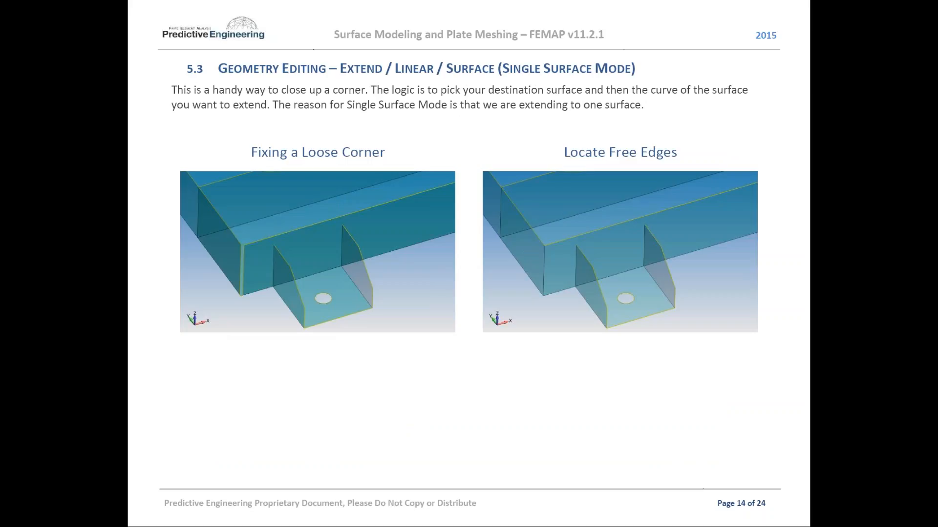
key(Page_Down)
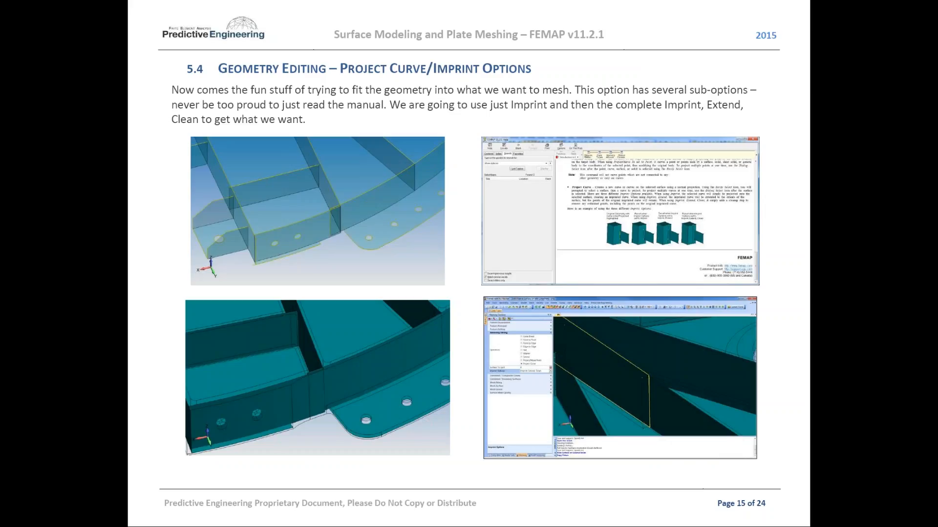
key(Page_Down)
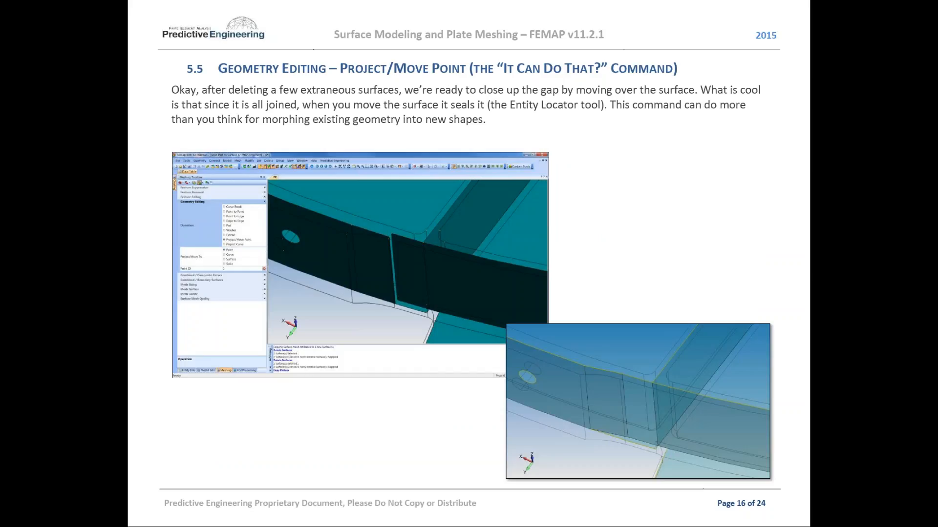
key(Page_Down)
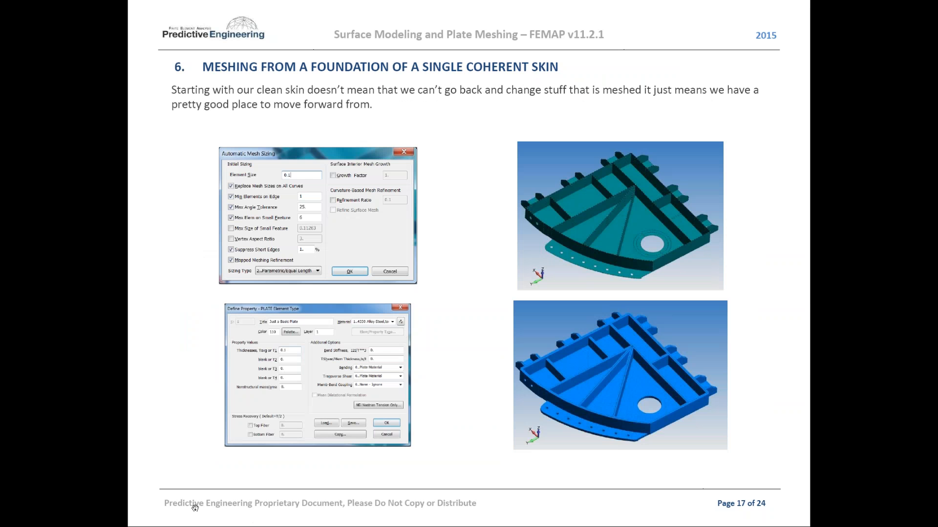
- Switch back to Femap and orient the view to show the whole shaded midsurface model
key(super+d)
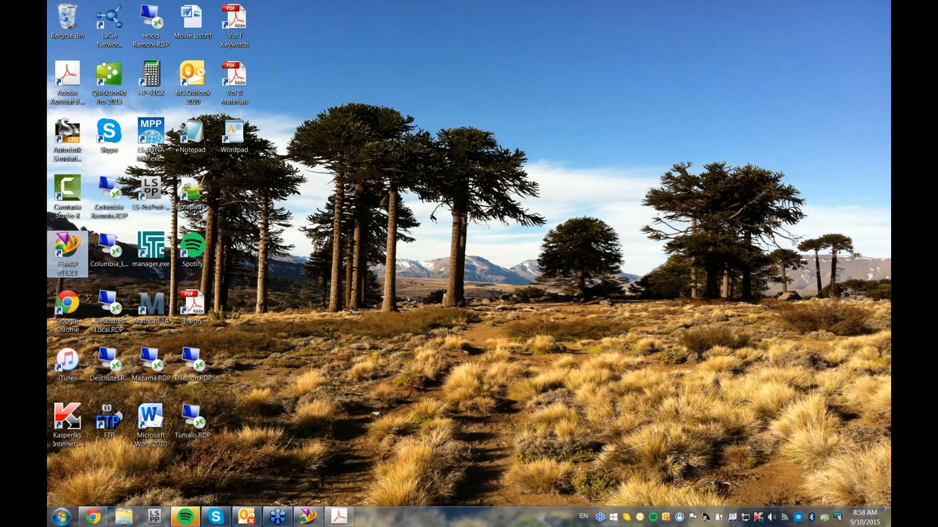
click(308, 517)
middle_drag(427, 295, 413, 347)
key(ctrl+g)
scroll(401, 328, down, 3)
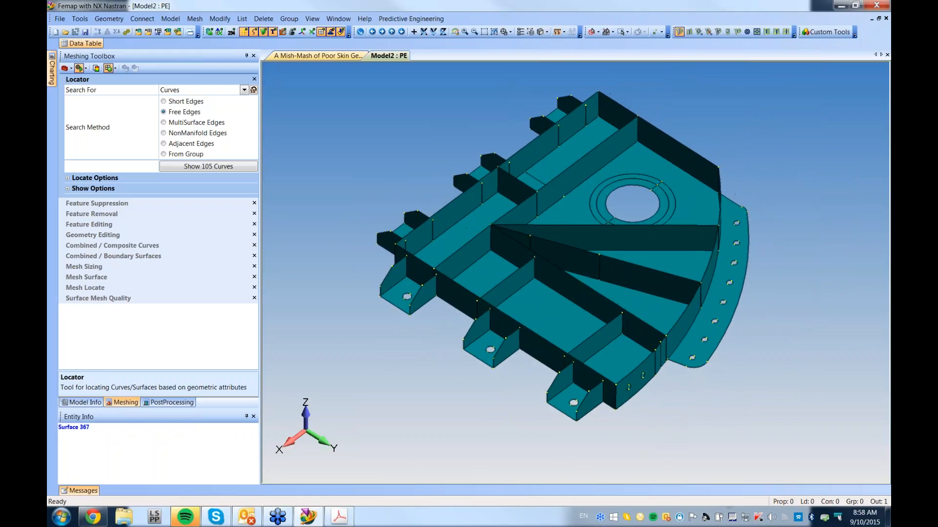
click(599, 32)
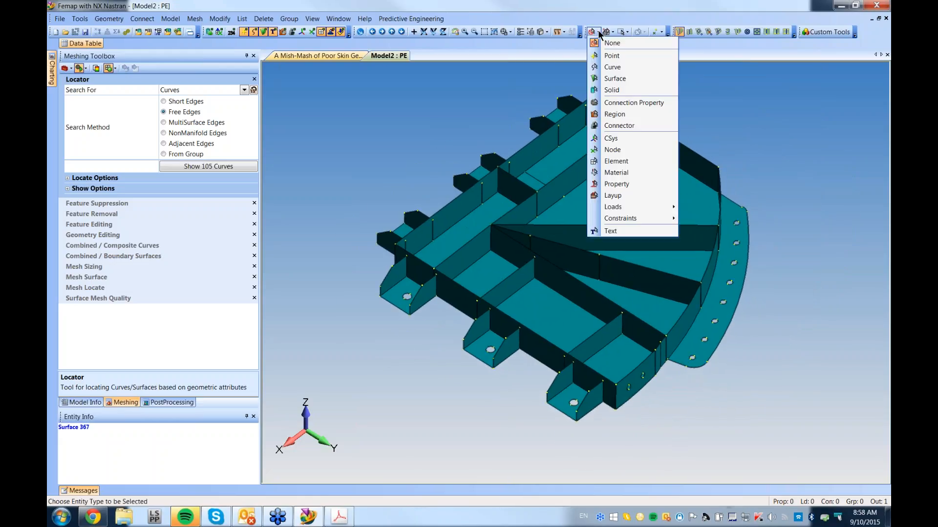
click(376, 195)
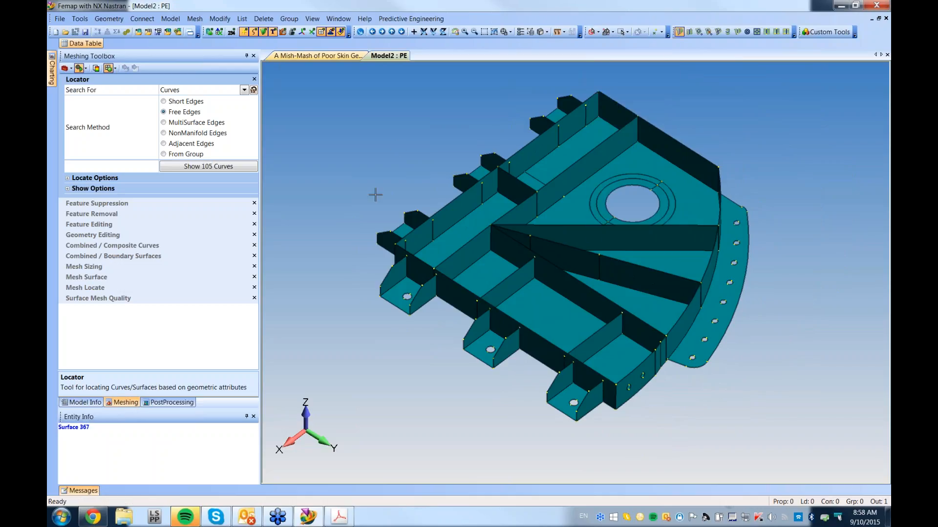
- Create an isotropic material by loading Aluminum 1060 Annealed Wrought from the material library
click(74, 403)
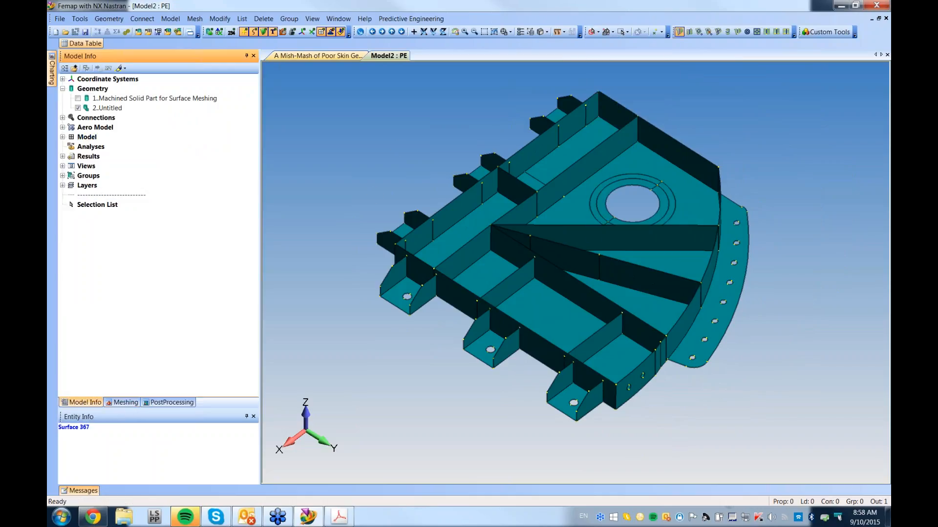
click(62, 137)
right_click(102, 157)
click(131, 160)
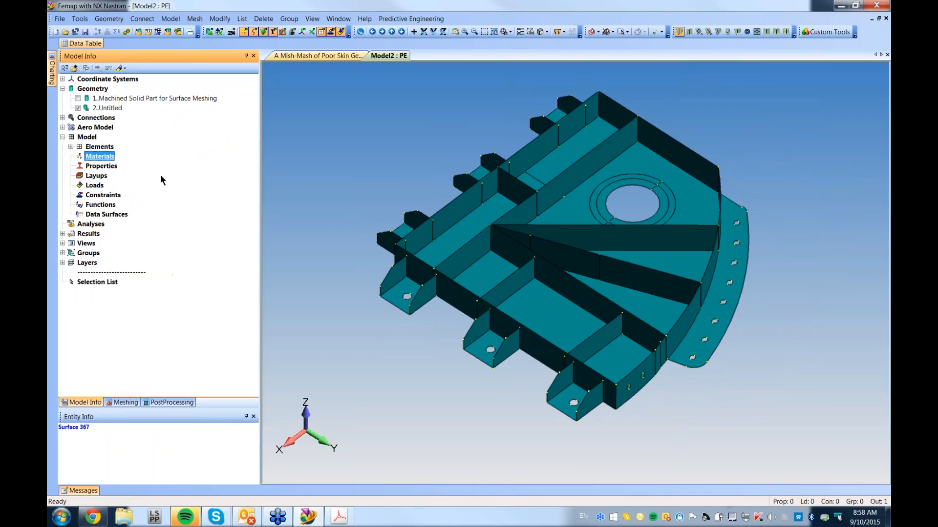
click(367, 388)
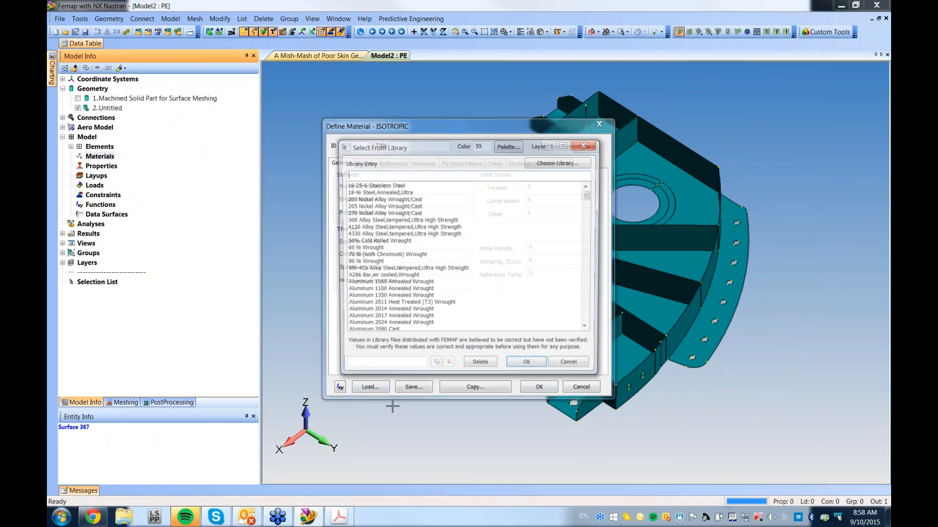
click(396, 283)
click(528, 367)
click(539, 387)
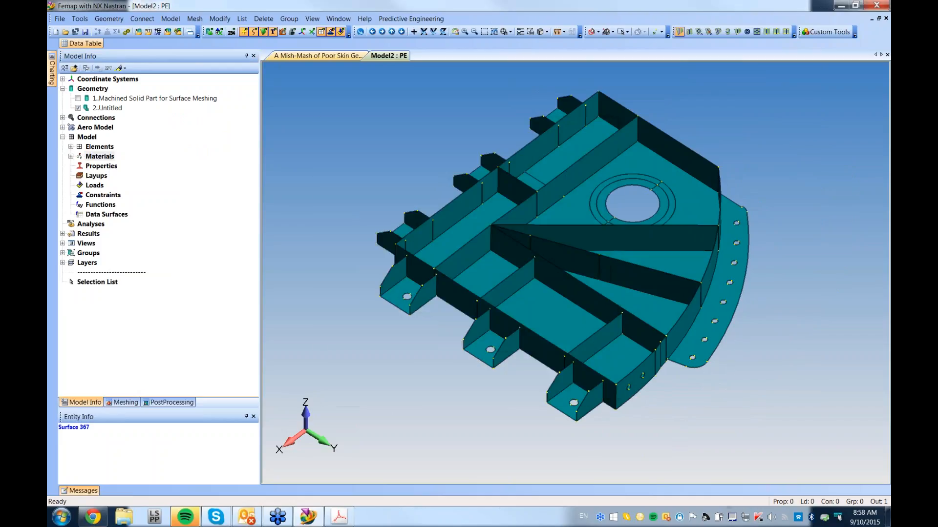
- Create a plate property titled Default Plate with a thickness of 0.1 and assign it the library material
right_click(117, 168)
click(128, 173)
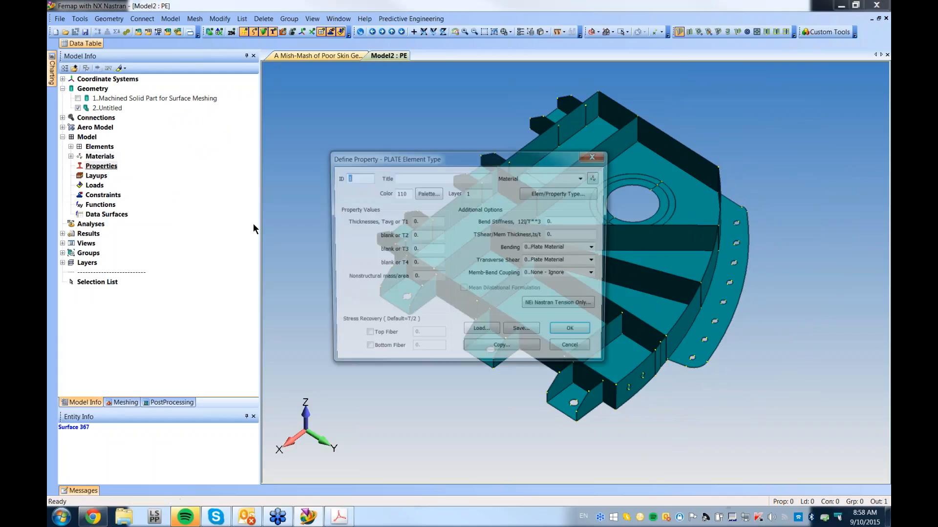
click(429, 222)
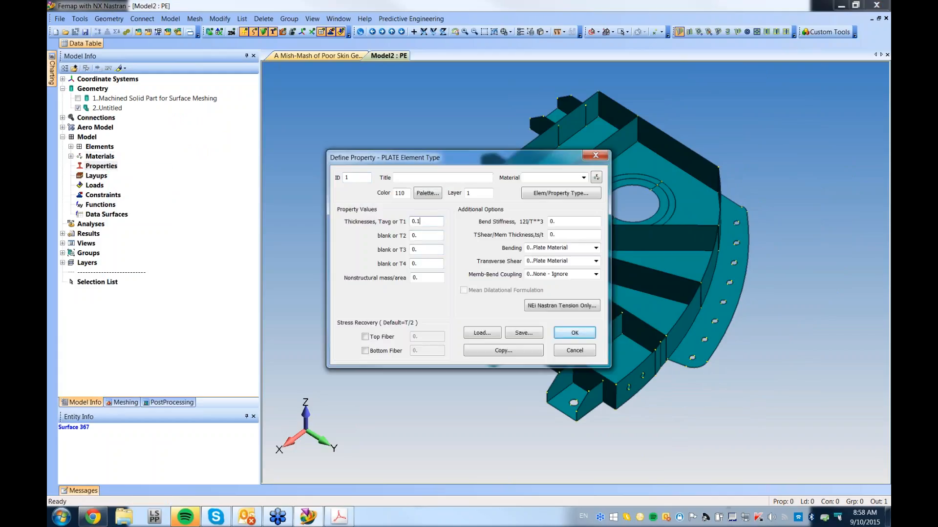
click(410, 177)
text(Default Plate)
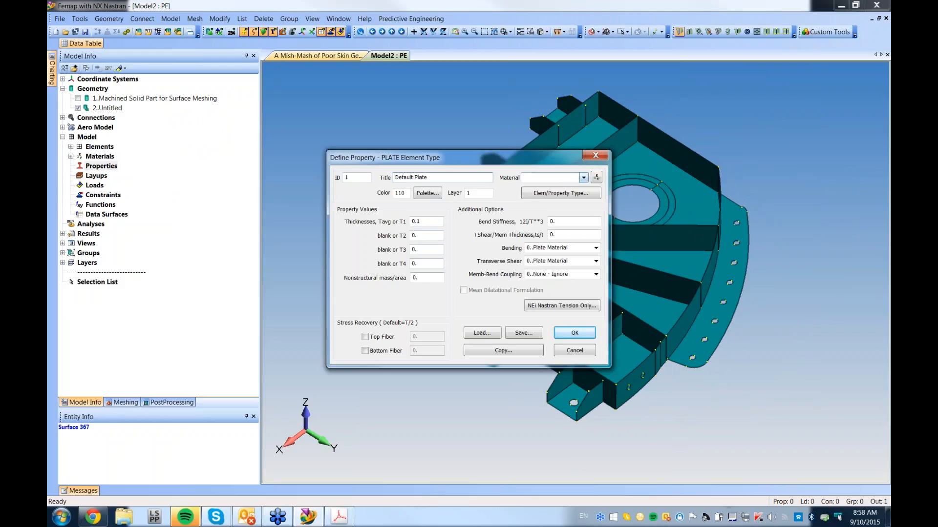
click(583, 177)
click(552, 187)
click(574, 333)
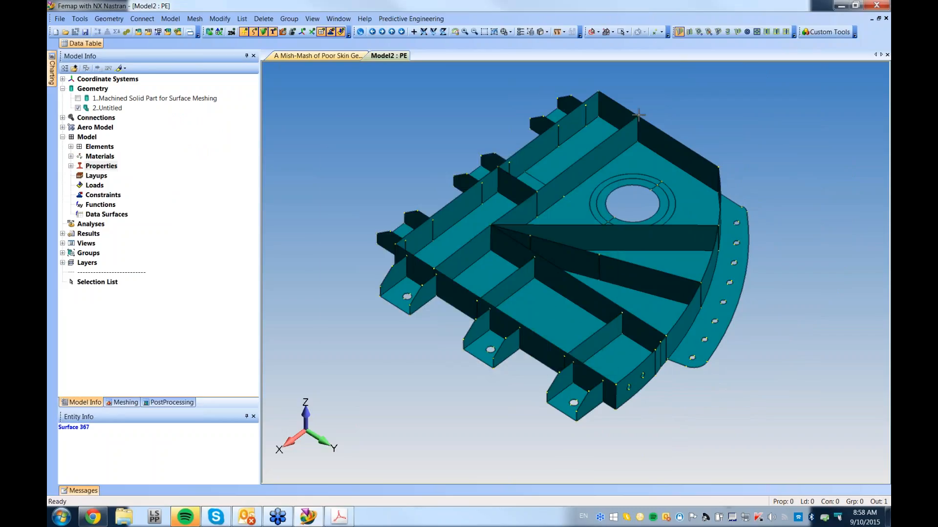
- Select all the midsurfaces and apply automatic mesh sizing with an element size of 0.1
click(597, 32)
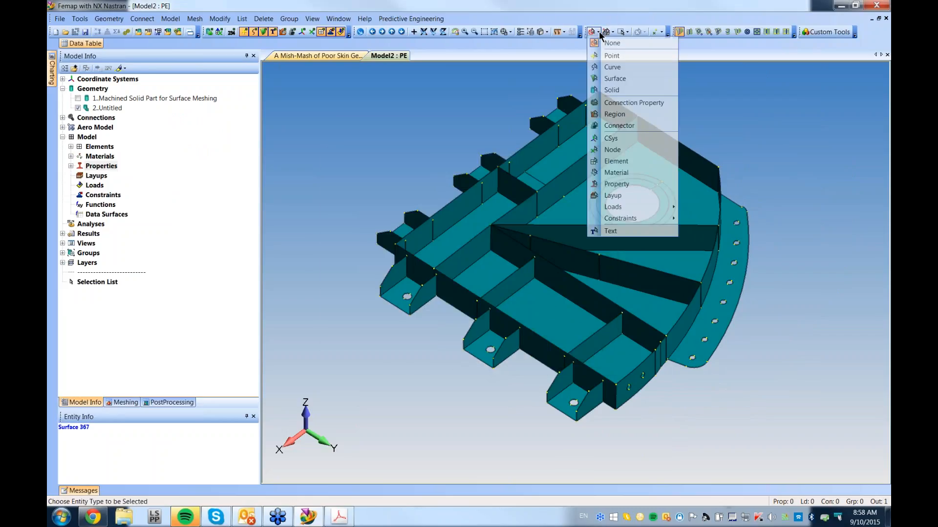
click(605, 78)
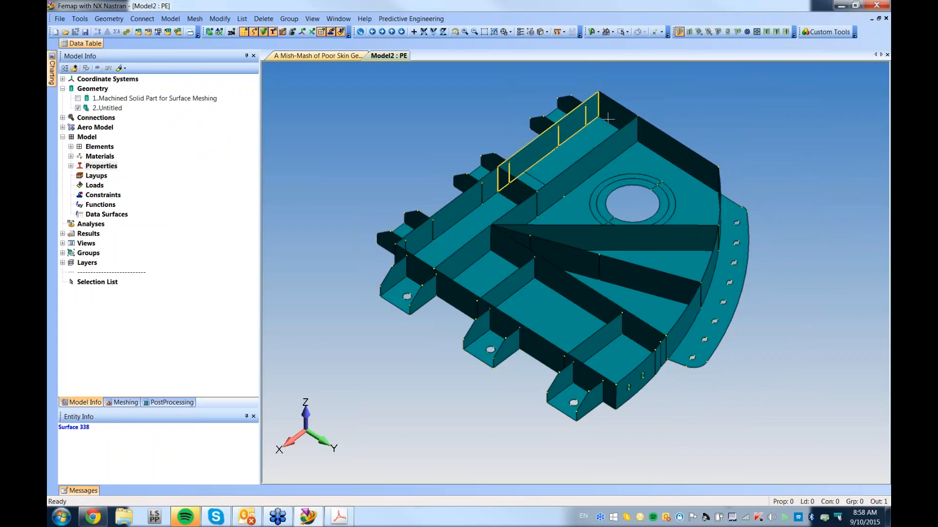
click(610, 32)
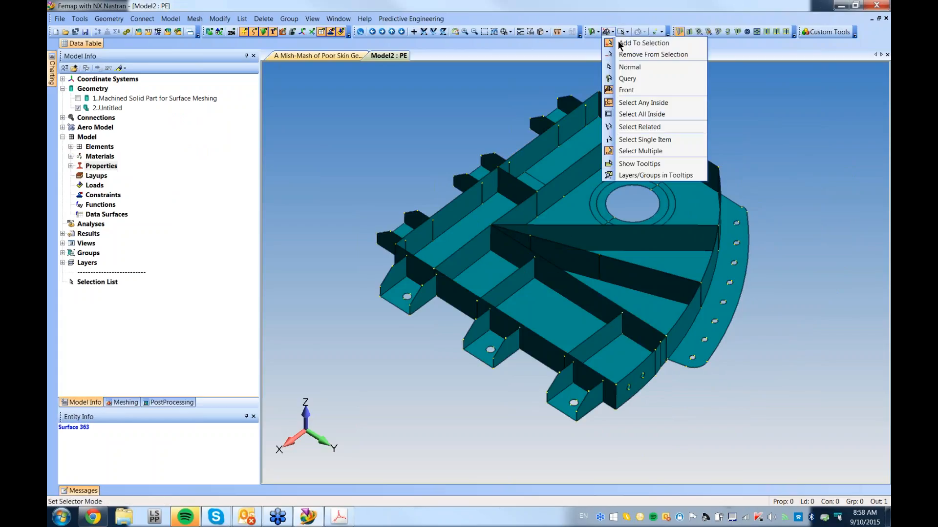
scroll(409, 124, down, 4)
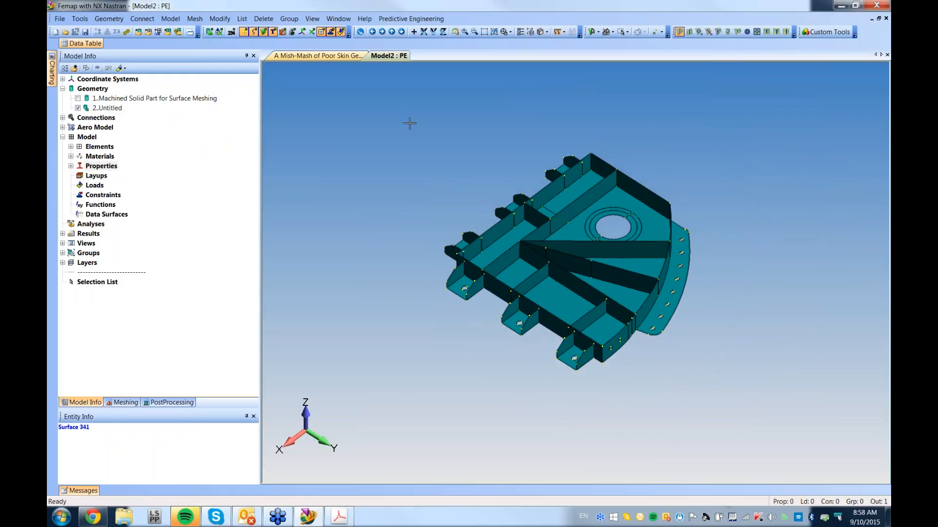
drag(393, 94, 742, 388)
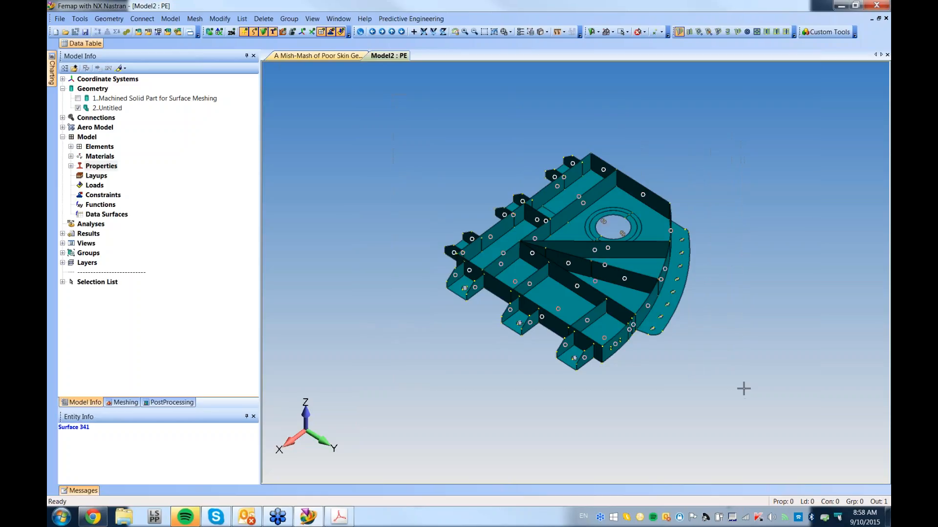
right_click(401, 132)
click(433, 164)
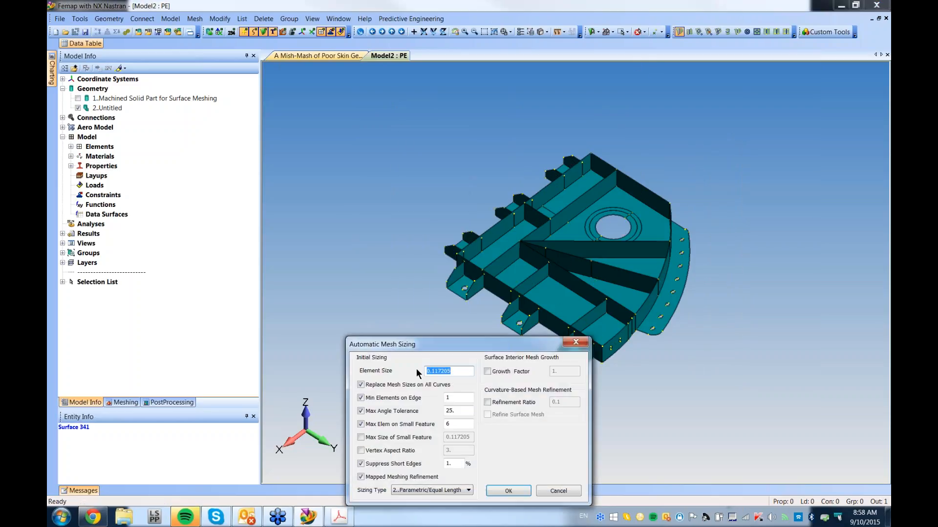
key(BackSpace)
text(.1)
key(Return)
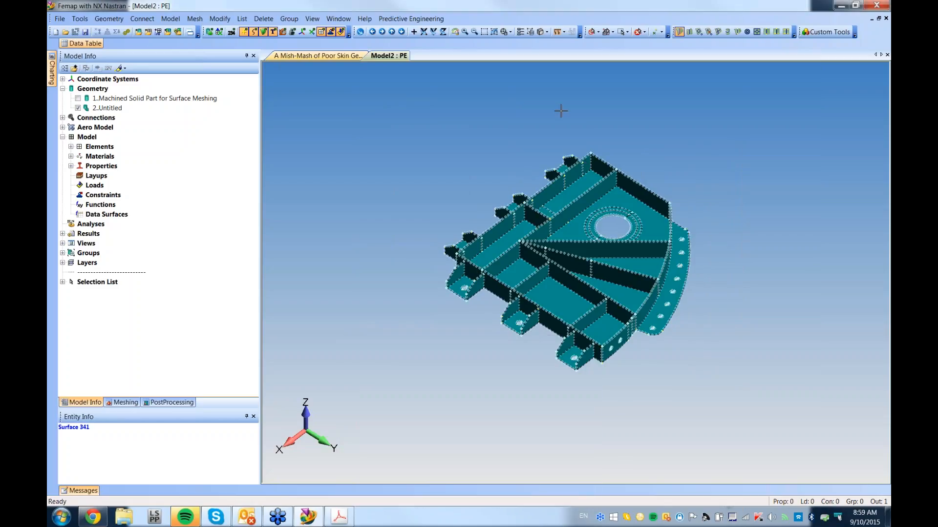
- Toggle the mesh size markers off and on to compare the display, leaving them hidden
click(547, 33)
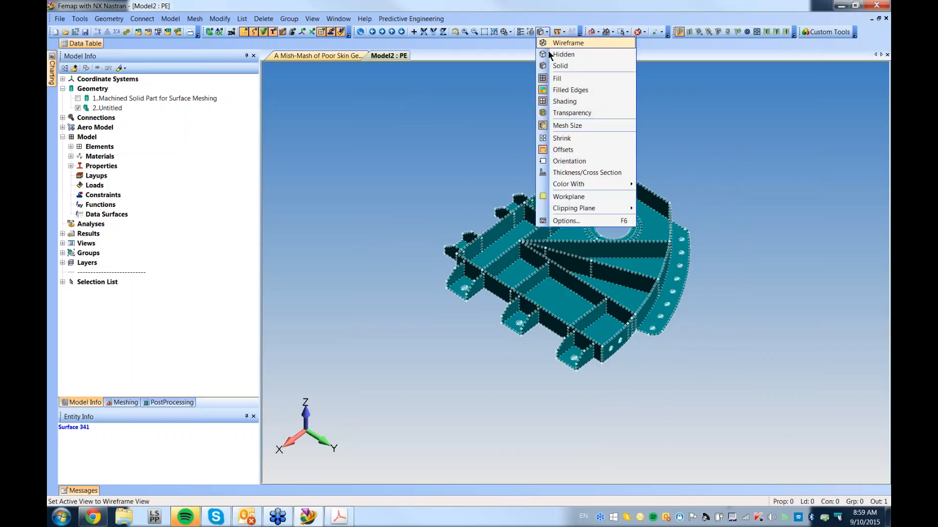
click(542, 125)
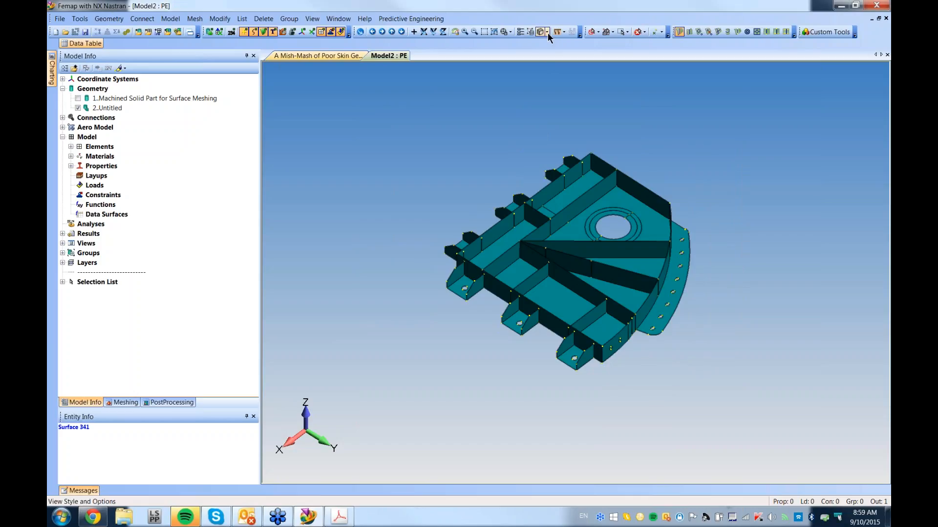
click(547, 33)
click(544, 125)
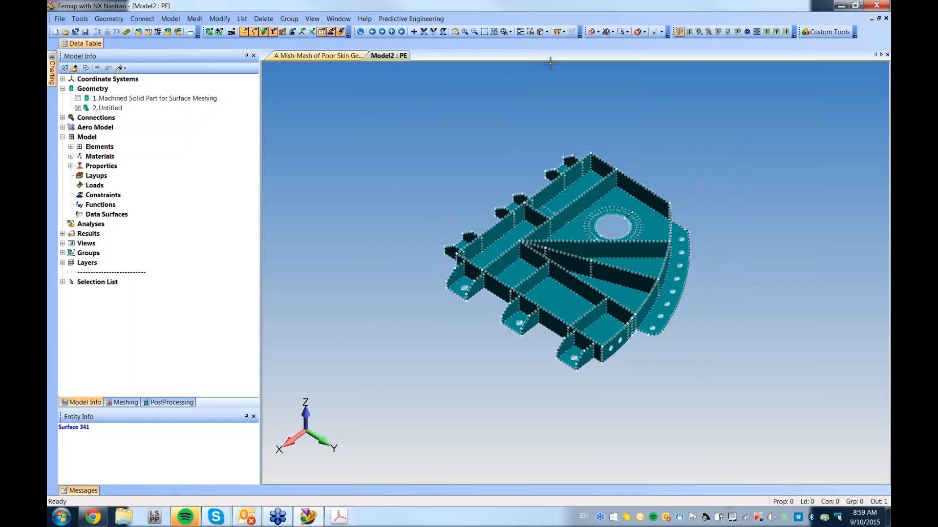
click(547, 32)
click(544, 125)
- Automesh the selected midsurfaces with quad elements using the Default Plate property
click(589, 31)
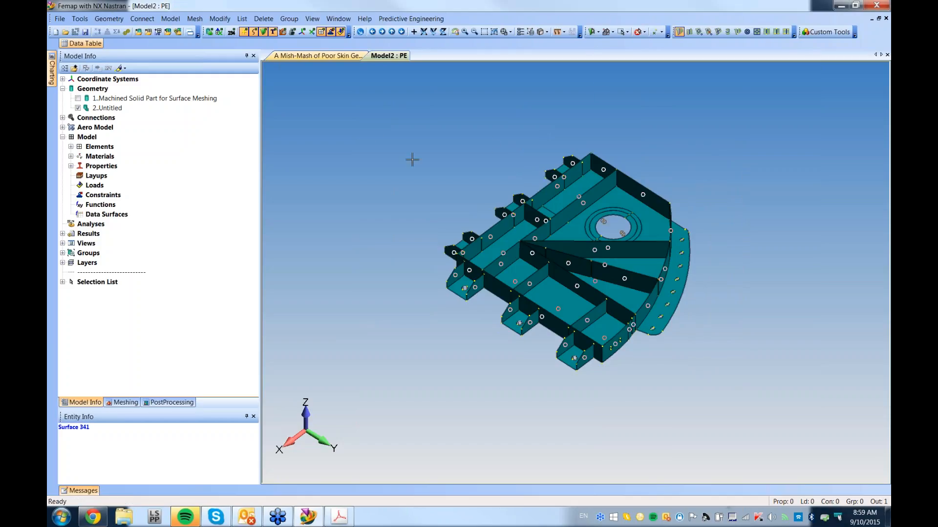
right_click(381, 128)
click(396, 181)
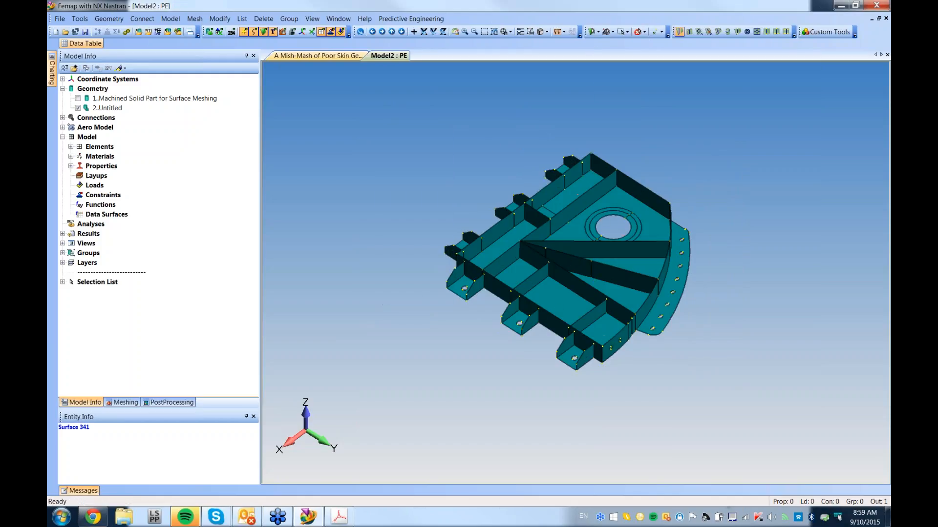
click(571, 433)
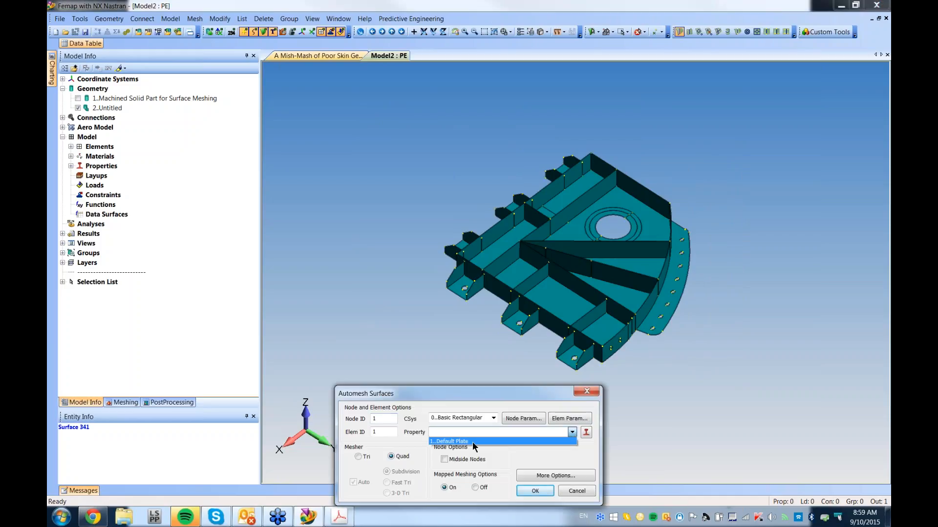
click(472, 441)
click(534, 491)
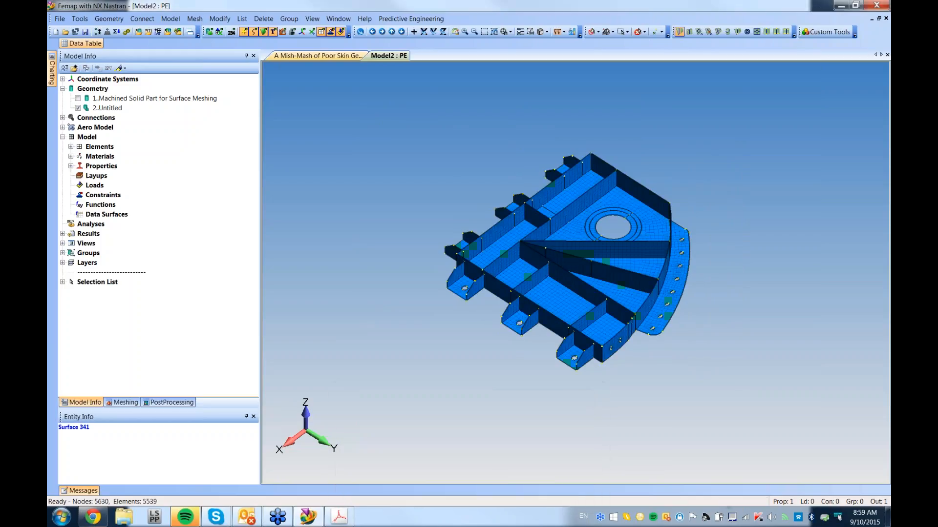
- Turn on the thickness and cross-section display for the plate elements
middle_drag(498, 304, 461, 270)
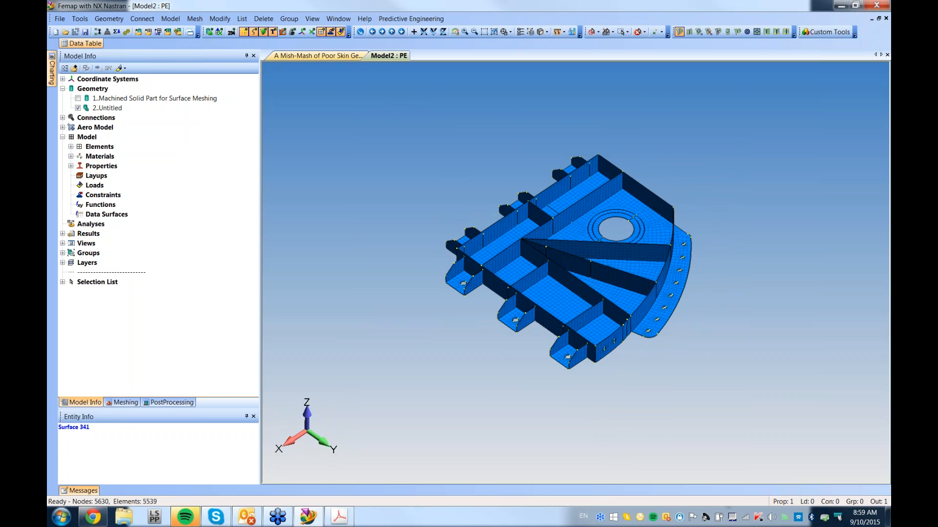
click(547, 30)
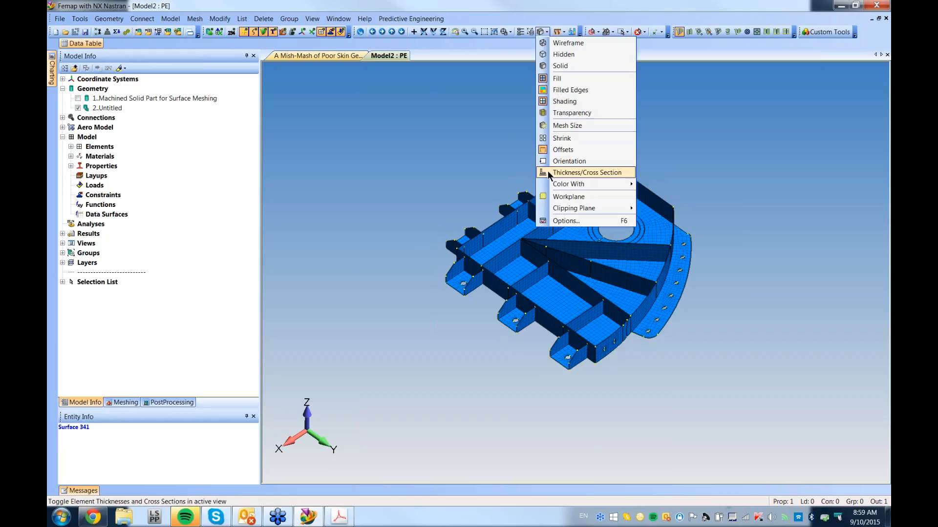
click(569, 172)
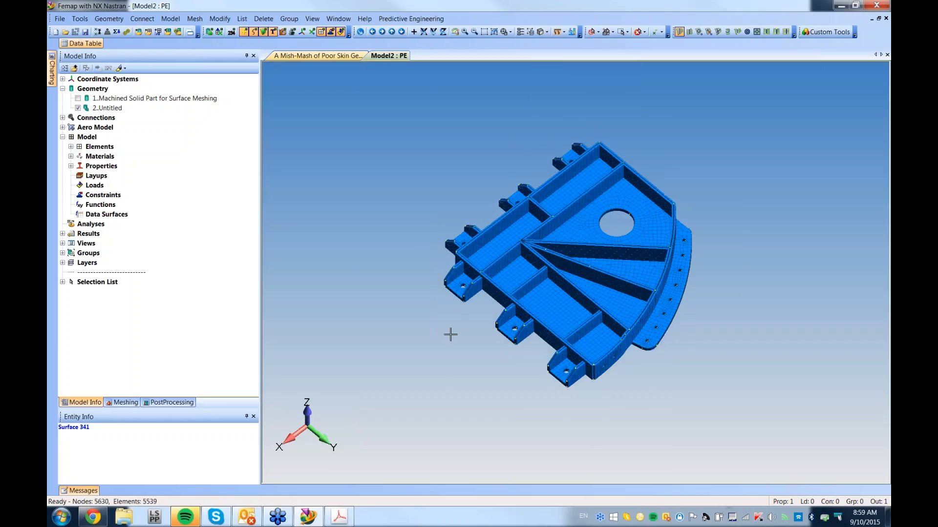
- Switch to the PDF notes and read page 18 about updating element midsurface thickness and offset
click(344, 519)
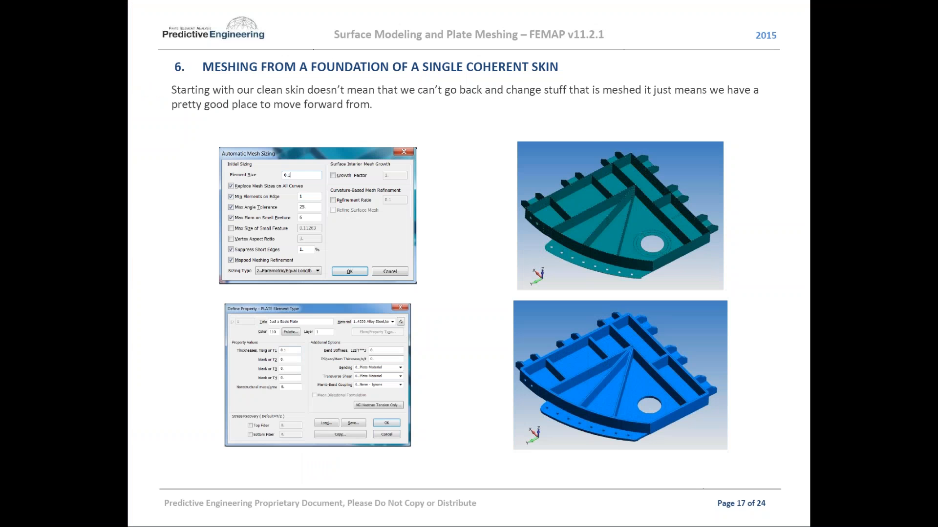
click(456, 435)
key(Page_Up)
key(Page_Down)
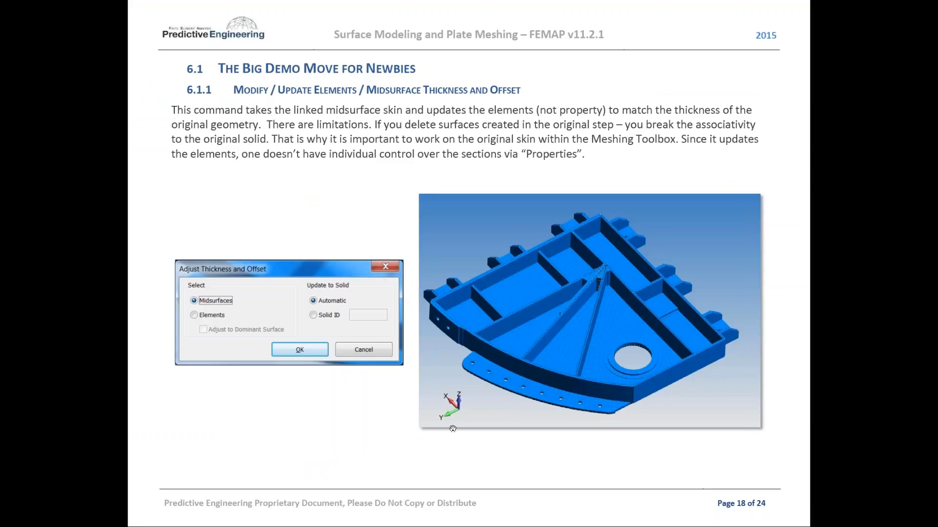
key(Page_Up)
key(Page_Down)
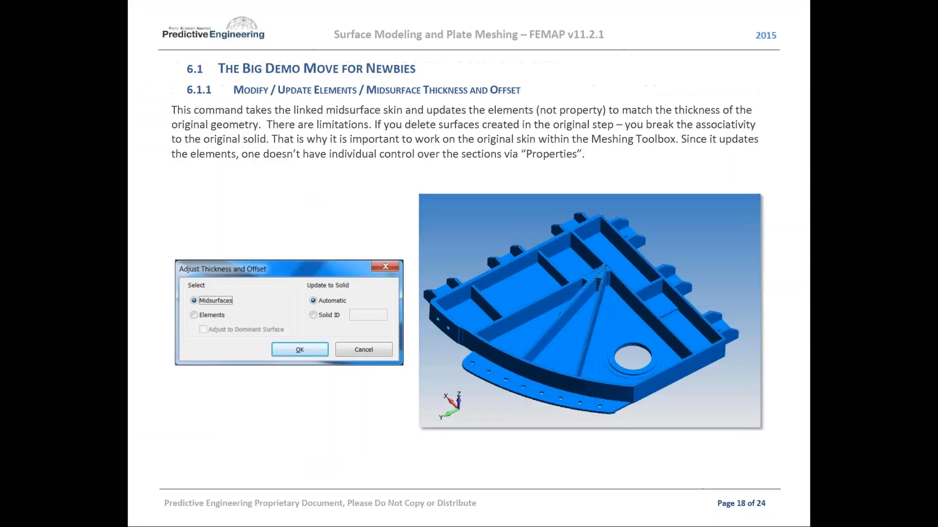
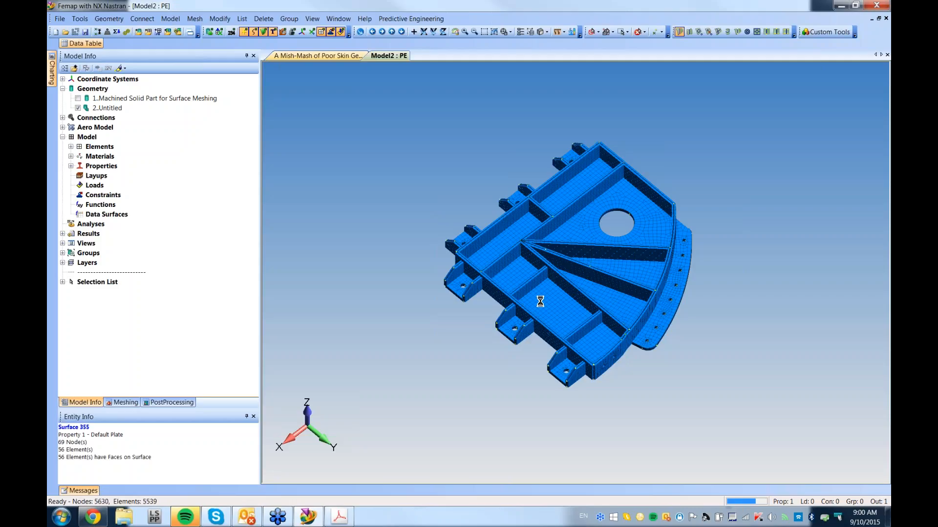
- Examine the displayed plate thicknesses around the whole meshed part and expand the model's property list
scroll(443, 224, up, 2)
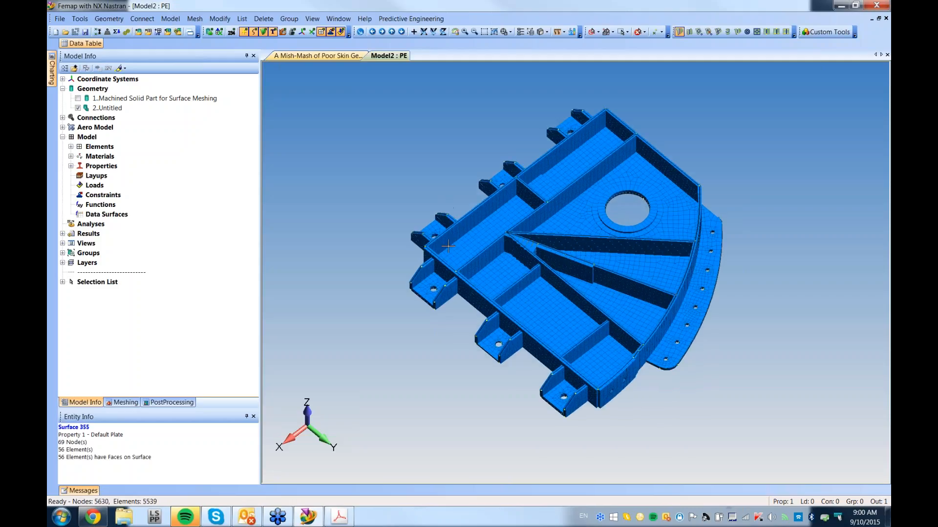
scroll(448, 246, up, 2)
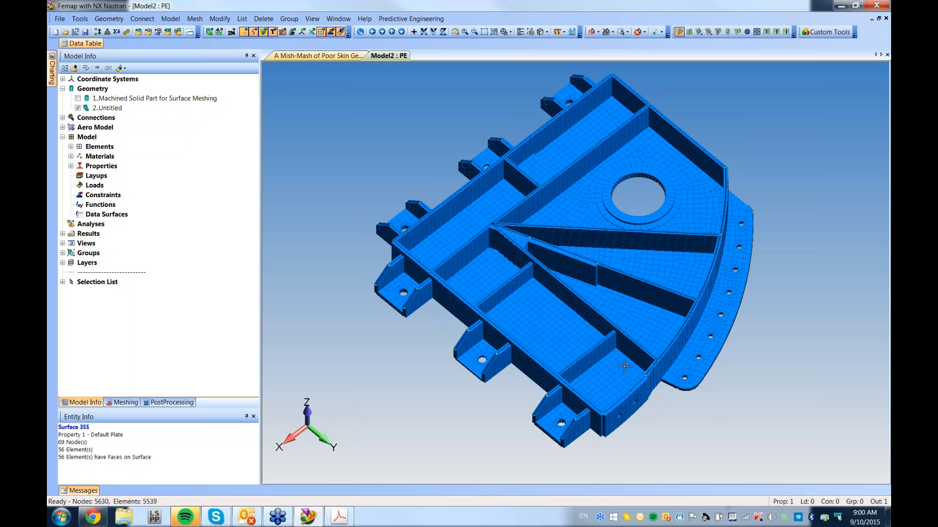
scroll(623, 376, up, 1)
scroll(695, 442, up, 2)
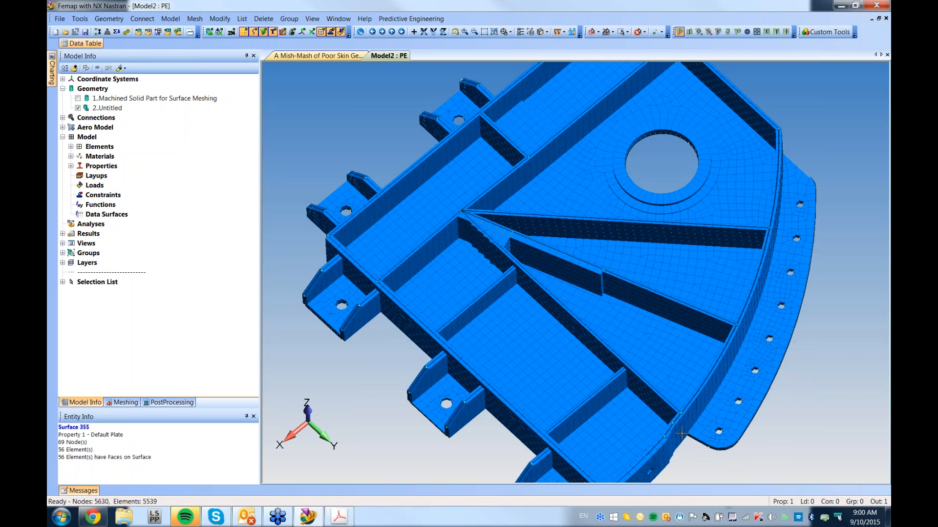
scroll(550, 295, down, 1)
scroll(550, 295, up, 1)
middle_drag(550, 295, 553, 284)
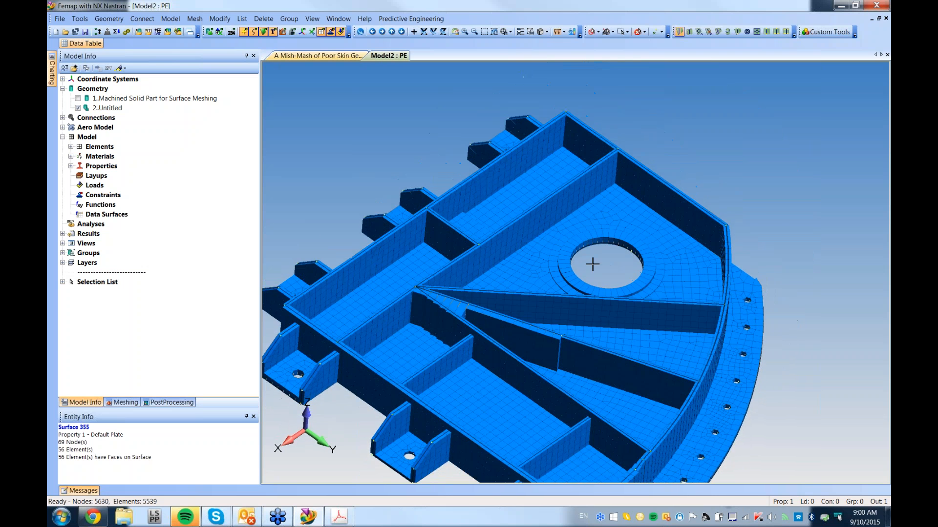
ctrl+middle_drag(530, 363, 622, 271)
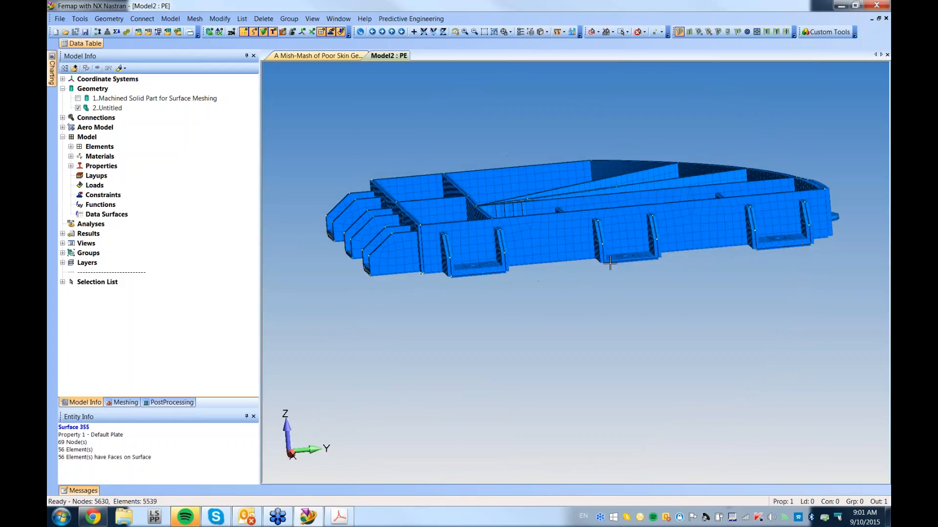
middle_drag(491, 267, 450, 263)
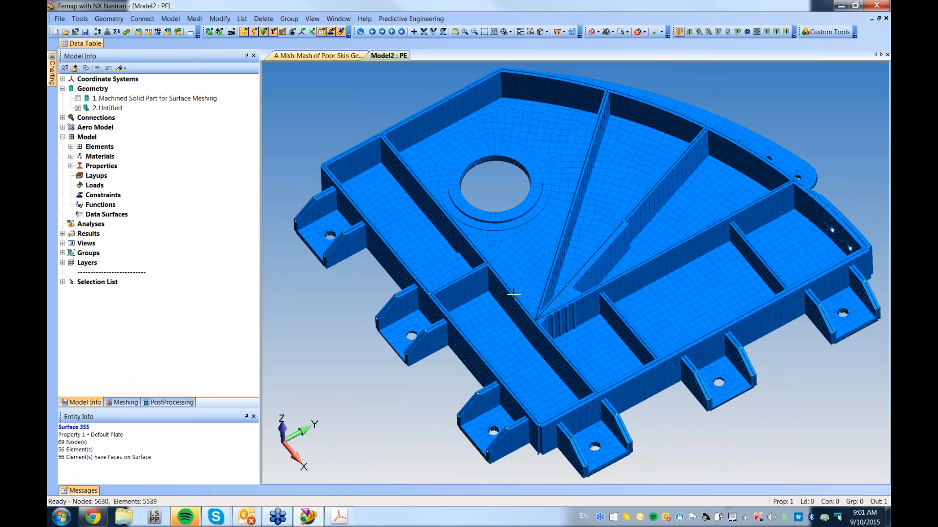
middle_drag(514, 294, 439, 291)
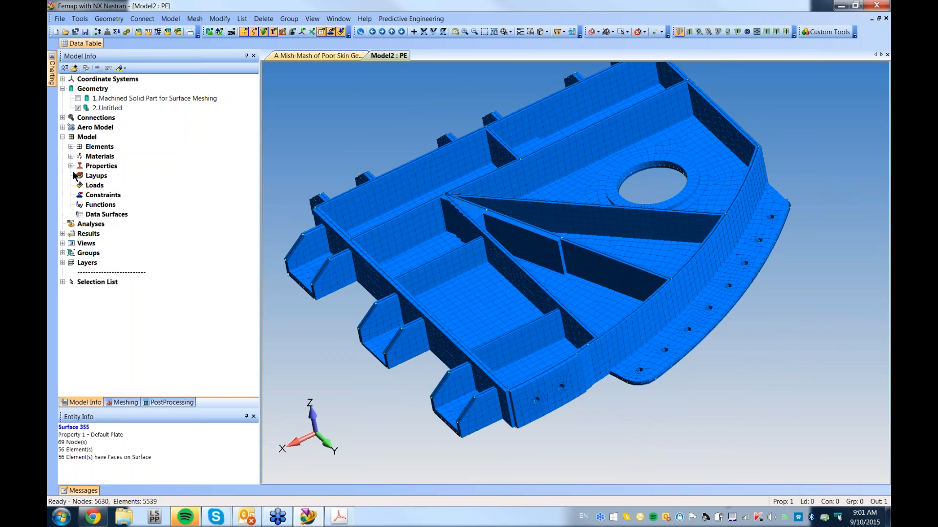
click(70, 165)
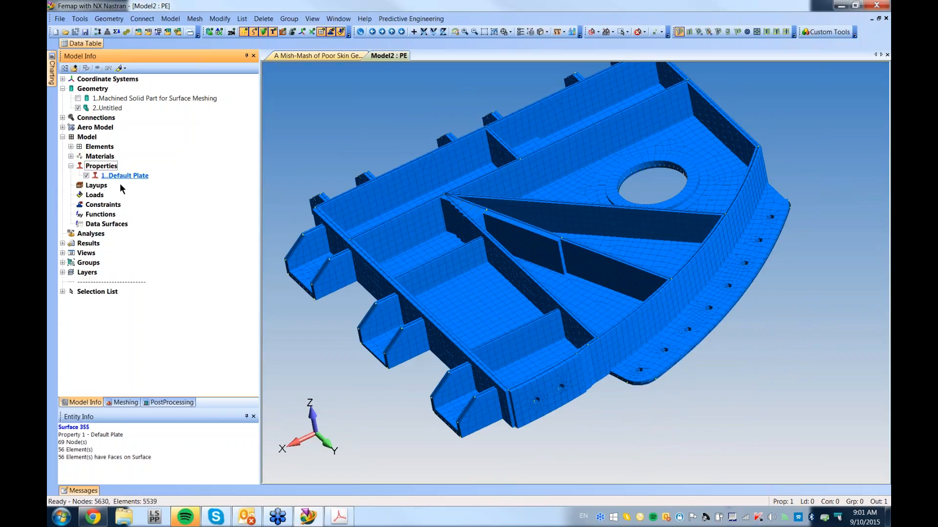
middle_drag(523, 237, 538, 241)
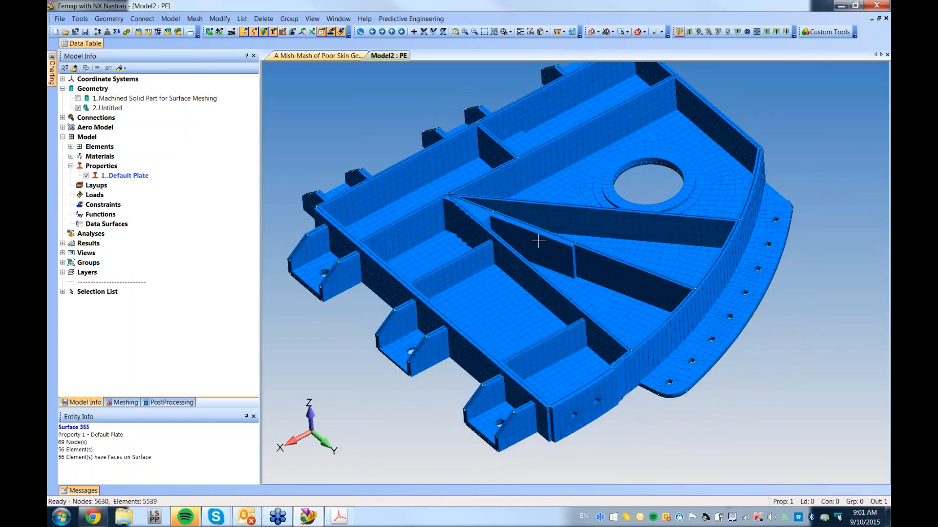
- List the data of two plate elements, one on a pocket floor and one on an angled rib
click(242, 19)
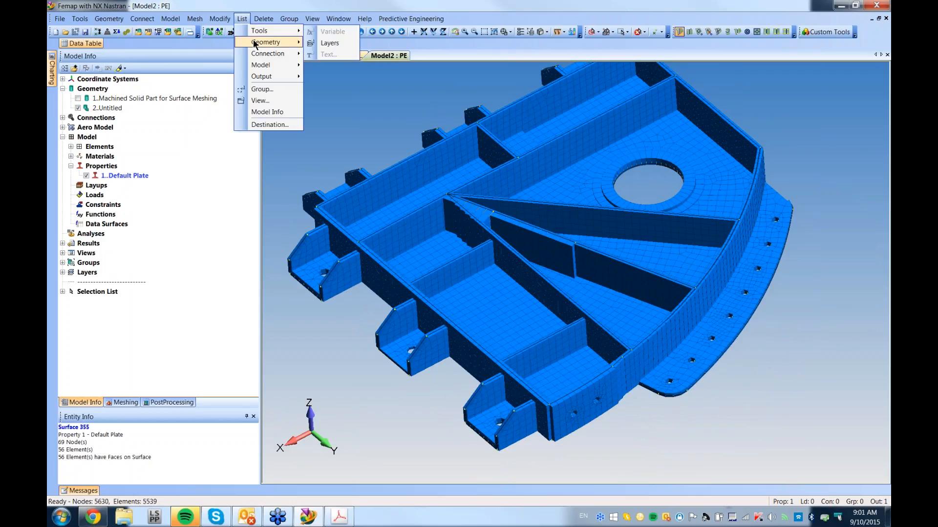
mouse_move(262, 66)
click(333, 90)
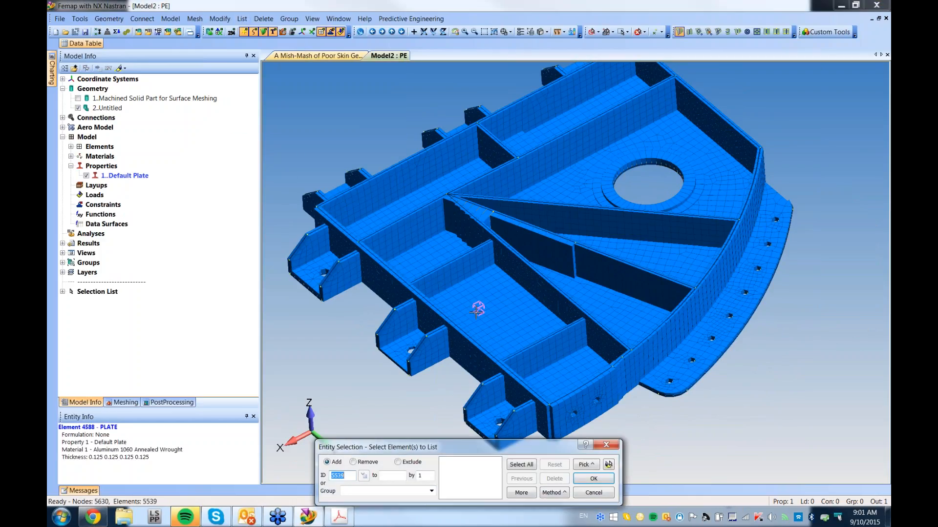
click(482, 312)
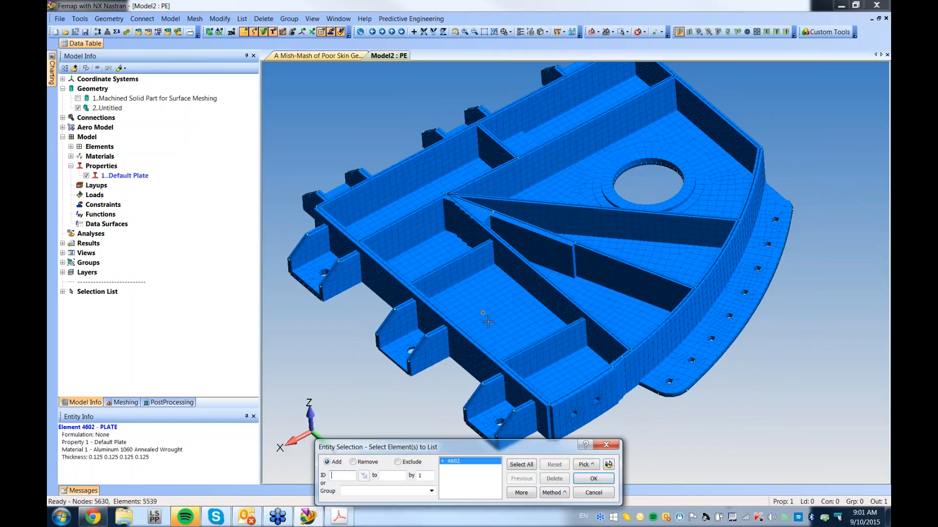
click(550, 249)
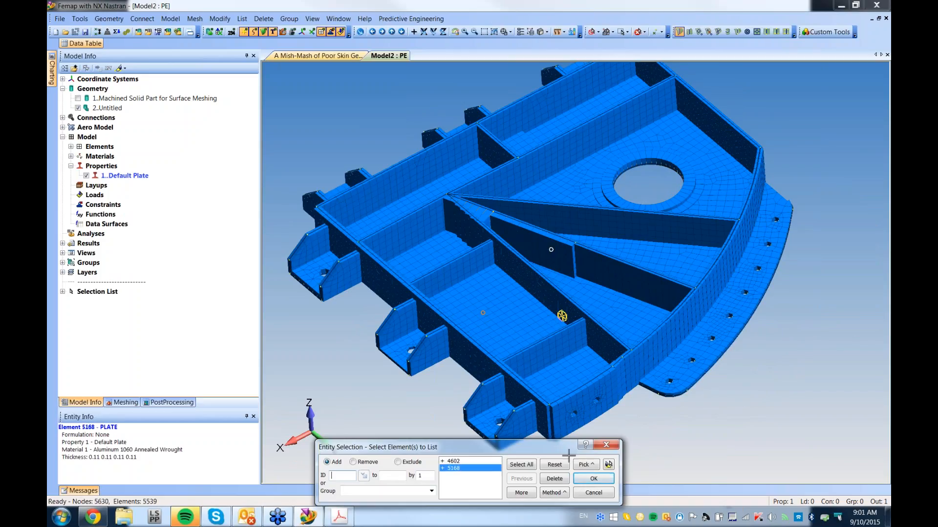
click(593, 479)
click(554, 316)
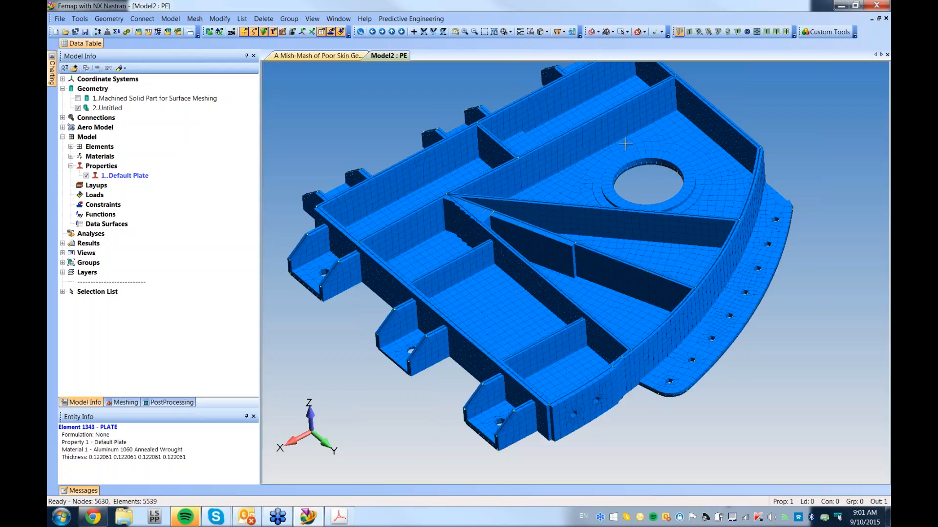
- Set the selector to elements and check the plate thickness on the lugs and other areas
click(598, 32)
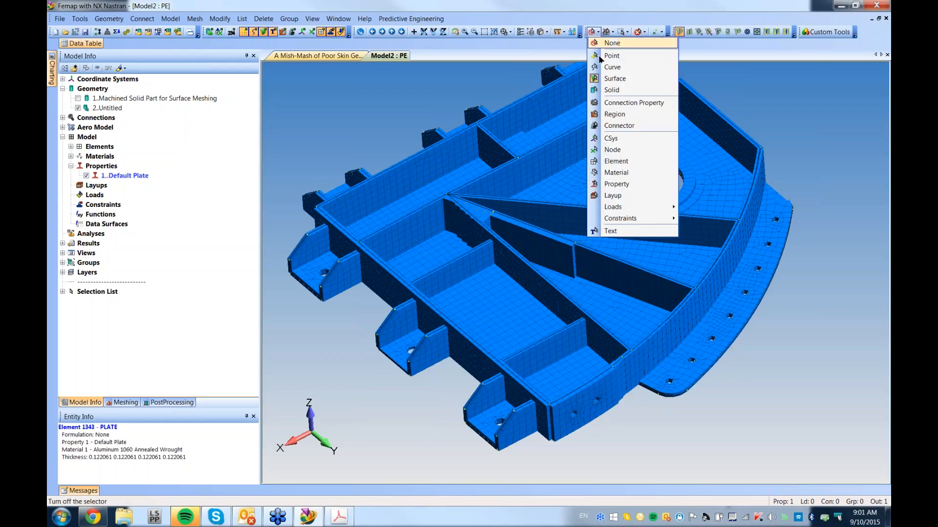
click(613, 161)
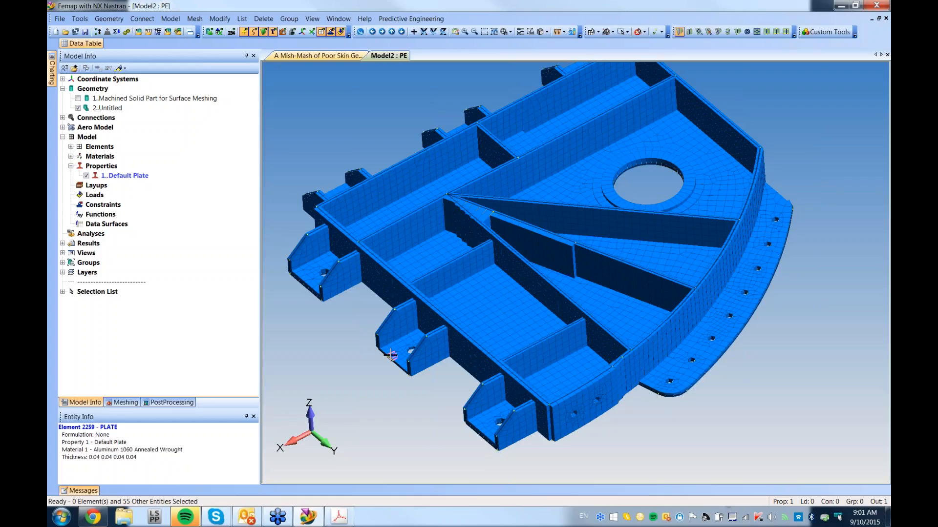
middle_drag(467, 374, 470, 391)
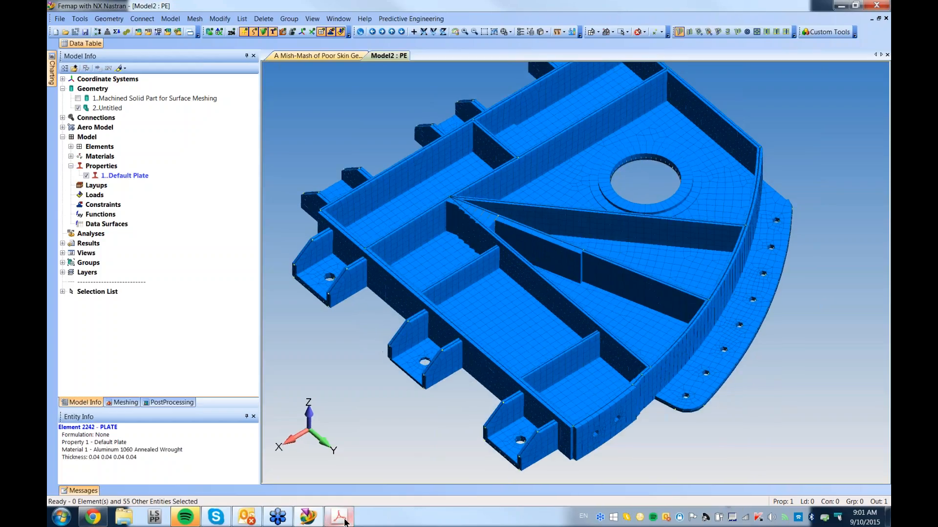
- Read page 19 of the PDF notes about removing loops with a surface mesh point, and return to Femap
click(339, 516)
scroll(386, 424, down, 1)
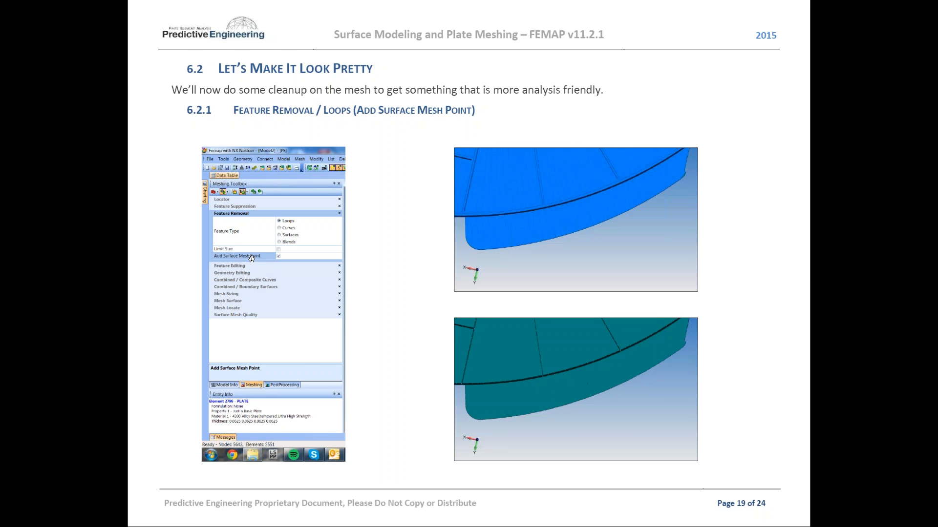
key(super+d)
click(313, 519)
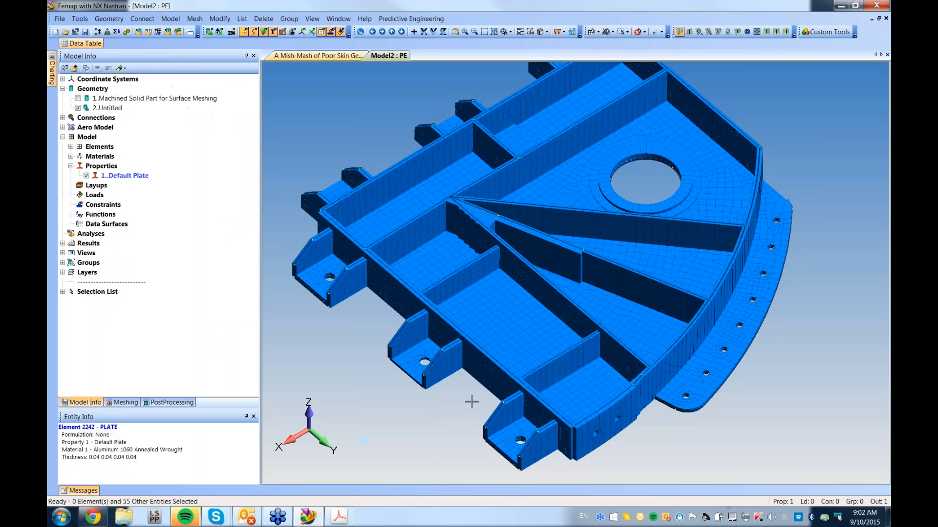
- Turn off the thickness and cross-section display and bring the curved flange with its row of holes into view
middle_drag(471, 402, 469, 341)
click(546, 32)
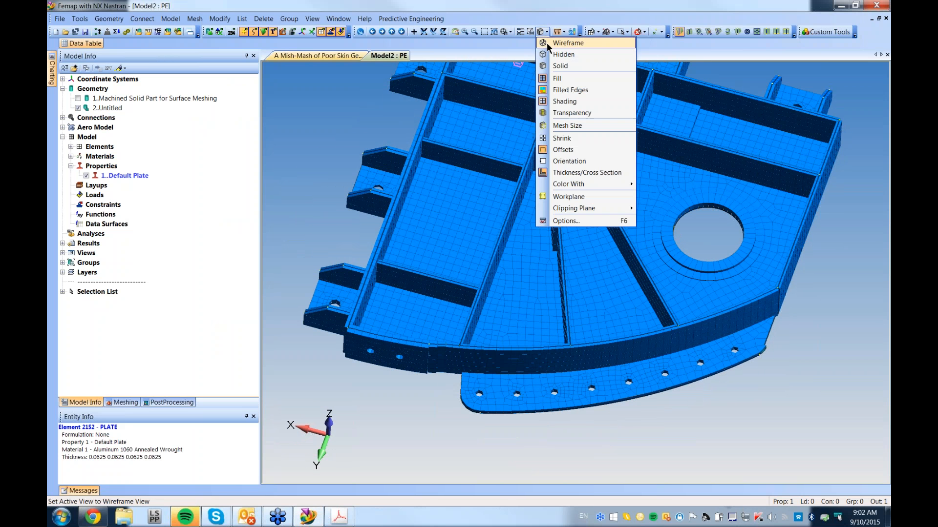
click(551, 173)
ctrl+middle_drag(520, 355, 476, 351)
- Remove the loops of the eight holes along the curved flange with Feature Removal, adding surface mesh points and selecting the curves by polygon
click(122, 403)
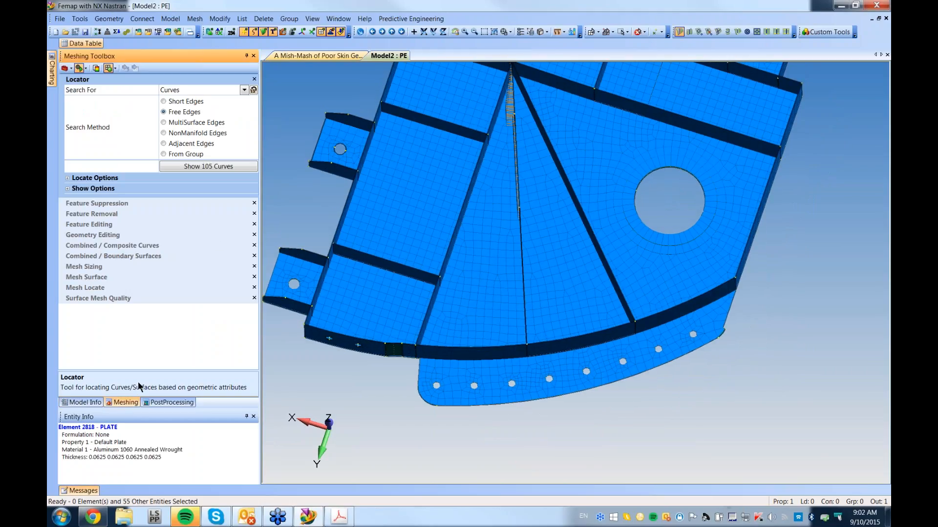
click(105, 215)
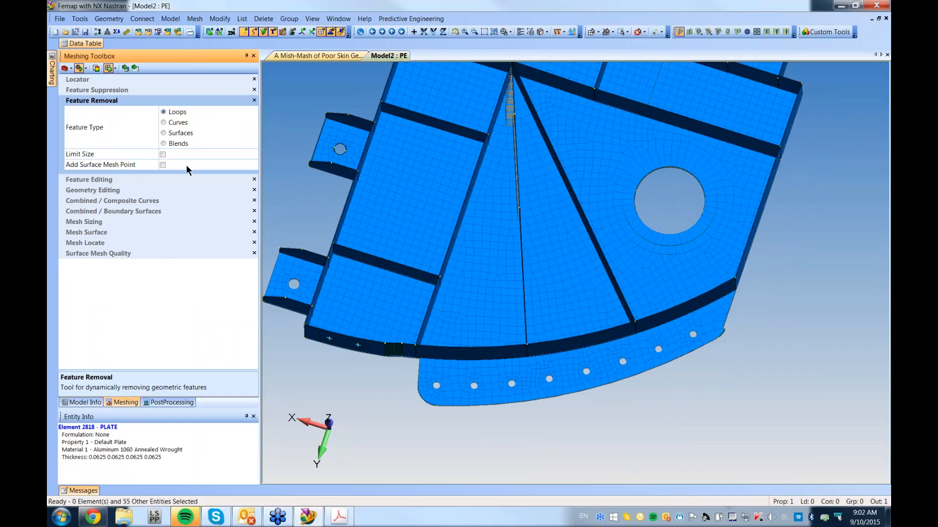
click(163, 165)
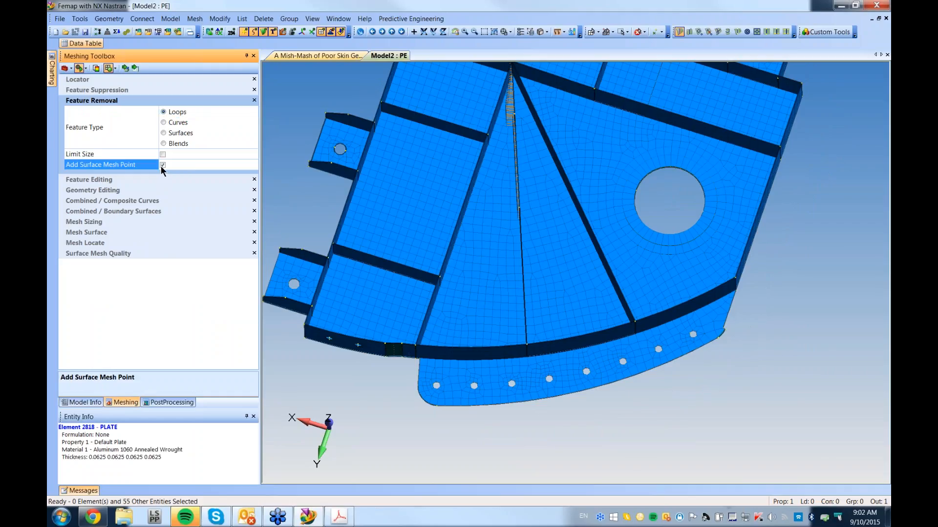
click(135, 69)
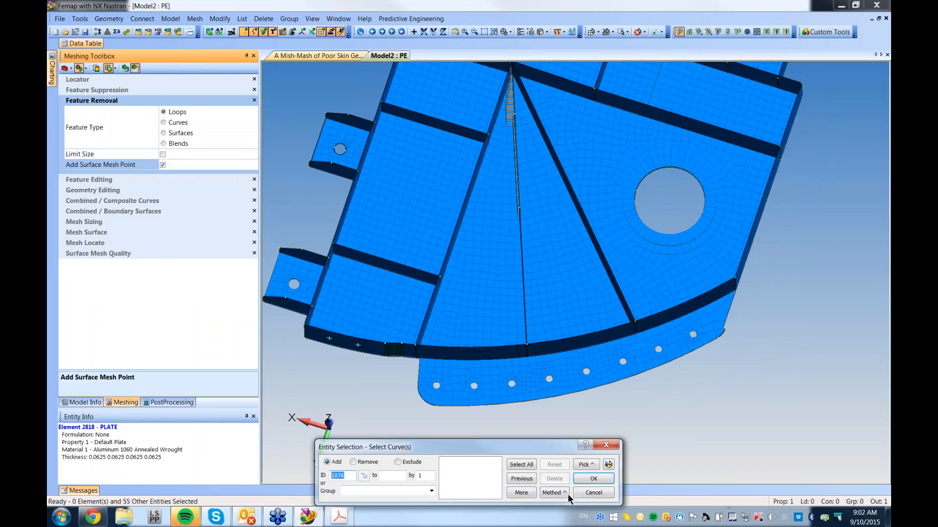
right_click(581, 470)
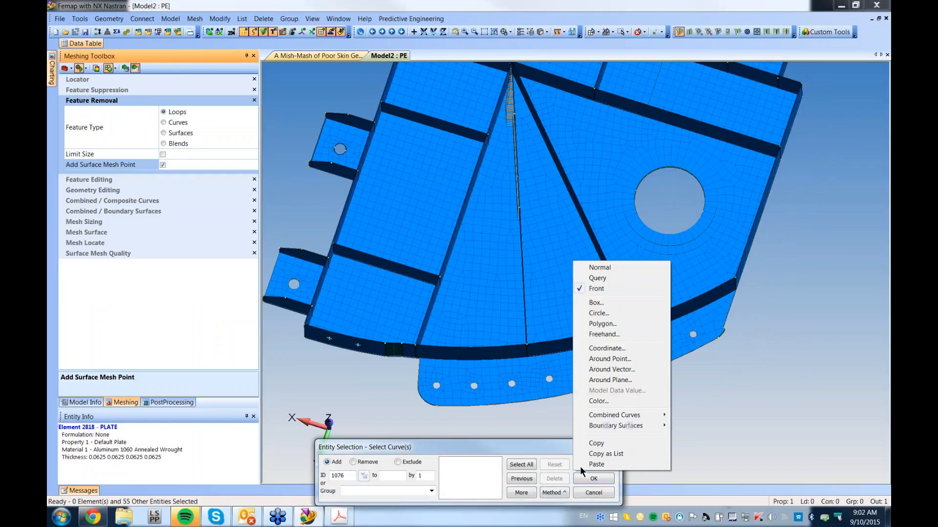
click(602, 324)
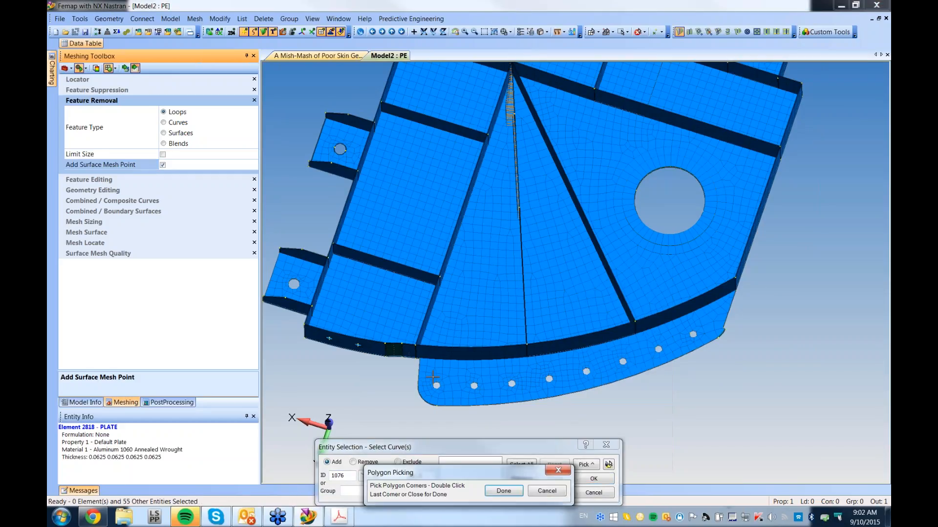
click(584, 359)
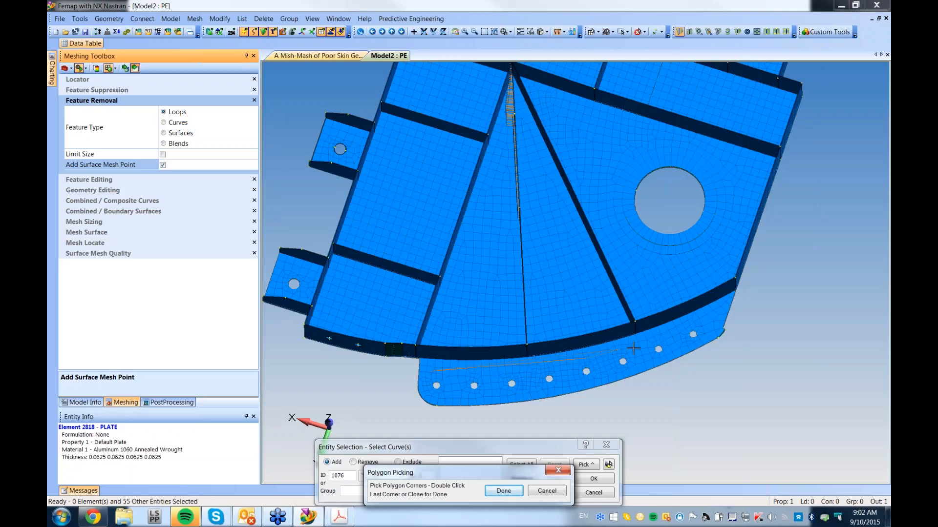
click(703, 322)
click(695, 342)
click(428, 380)
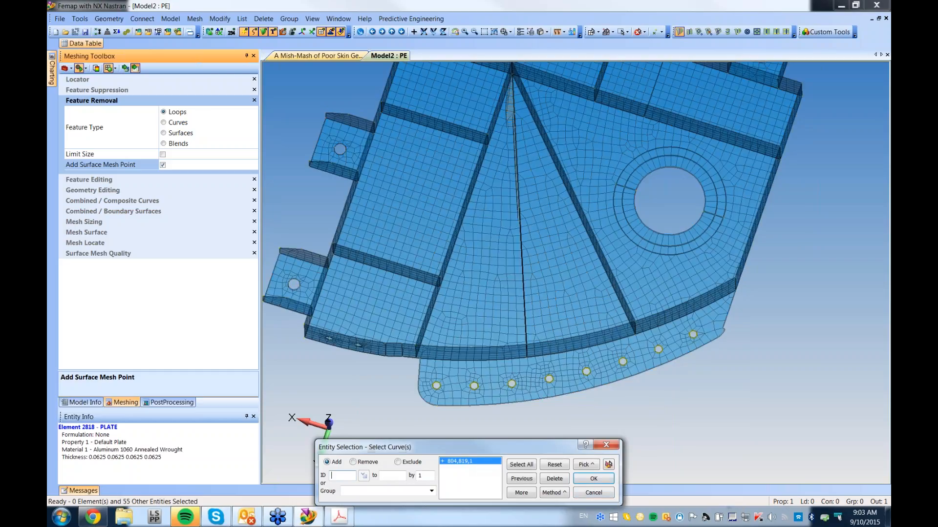
click(591, 479)
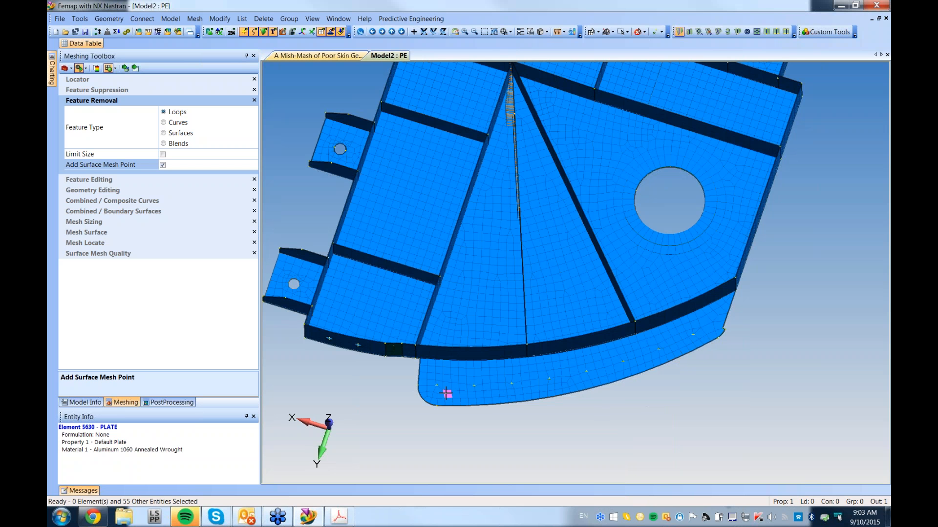
- Set up the Washer geometry editing operation with a distance offset of 0.1
middle_drag(456, 425, 594, 446)
scroll(599, 366, down, 1)
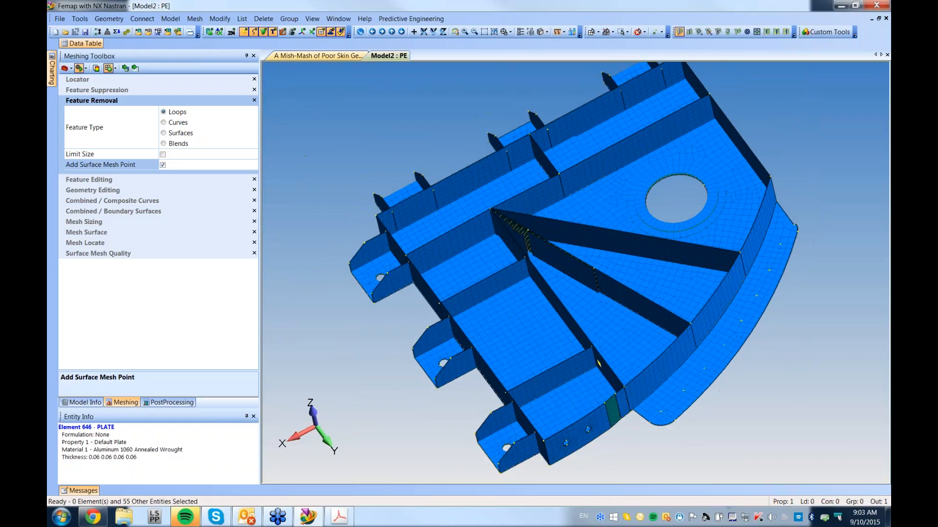
middle_drag(599, 365, 609, 355)
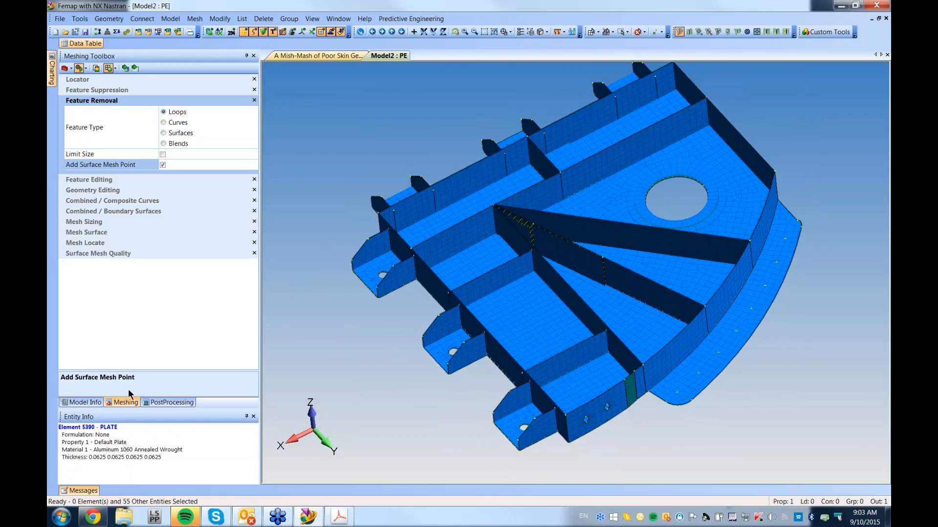
click(102, 191)
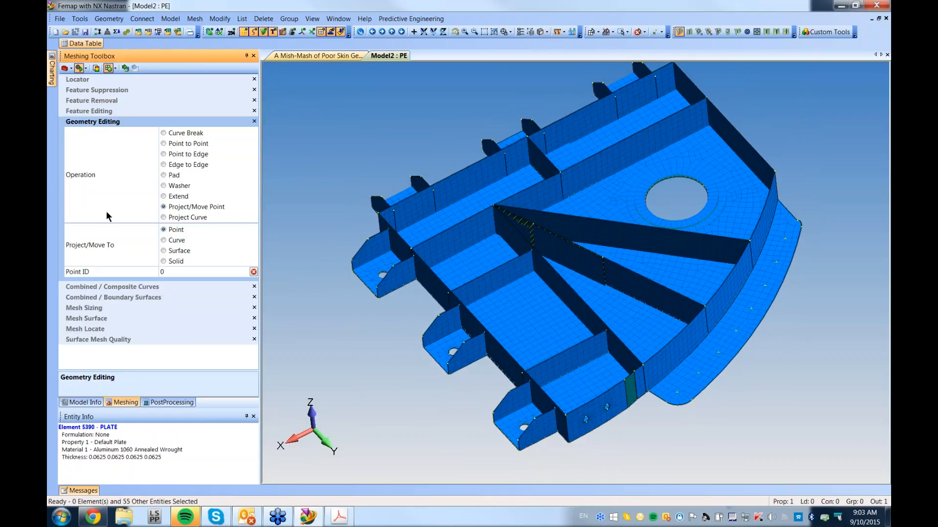
click(170, 189)
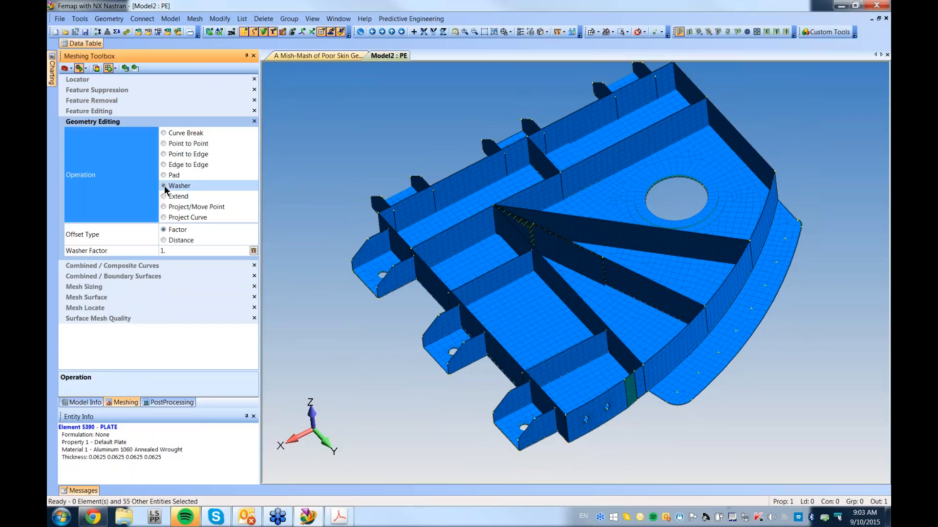
click(169, 239)
click(169, 250)
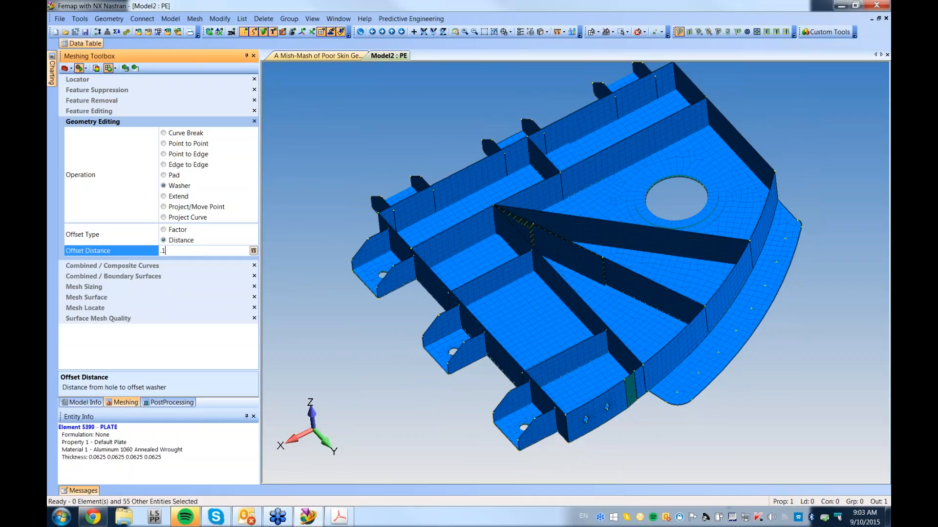
- Add washers around the holes of the six lugs along the part's outer edges
click(136, 68)
ctrl+middle_drag(529, 392, 512, 315)
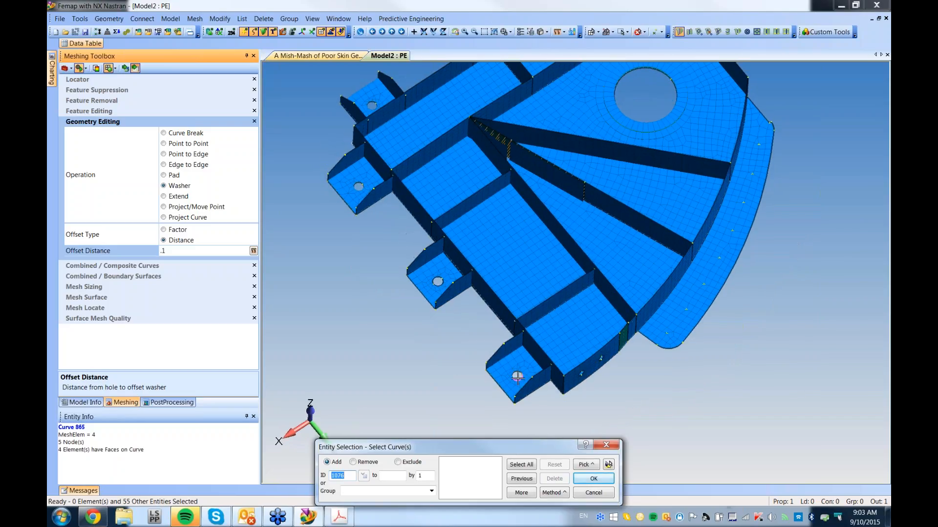
click(350, 475)
click(518, 377)
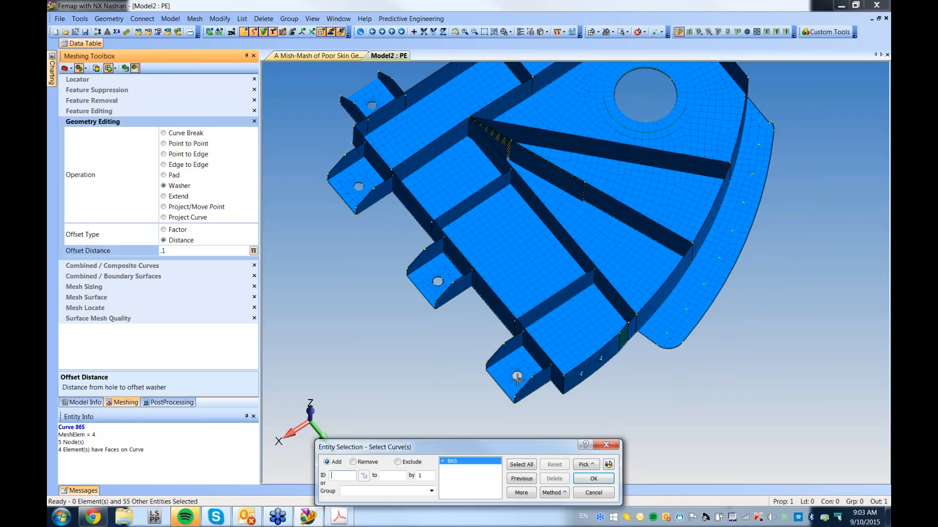
click(429, 285)
click(357, 187)
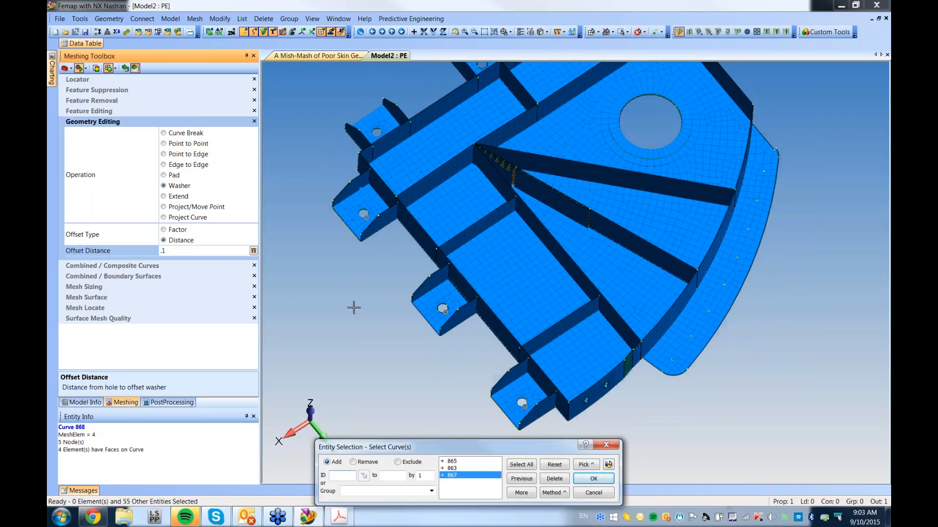
click(382, 219)
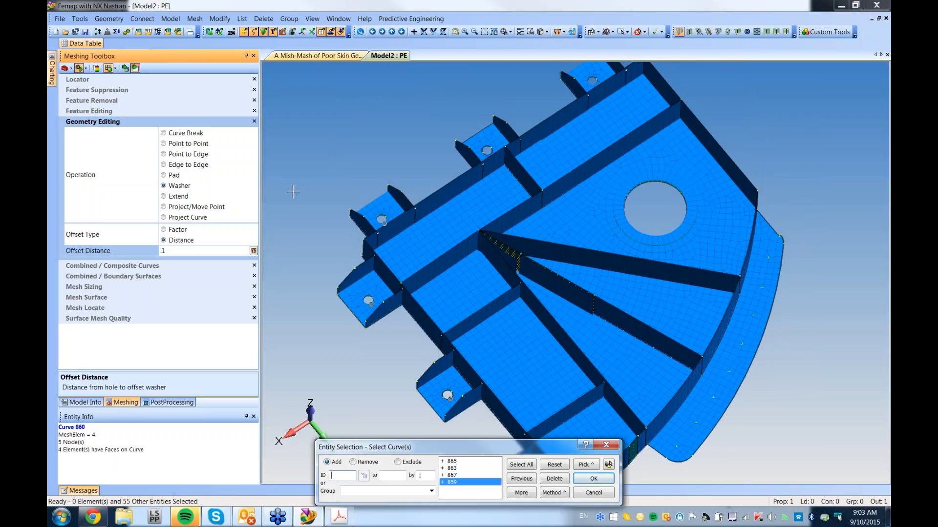
click(487, 150)
click(589, 80)
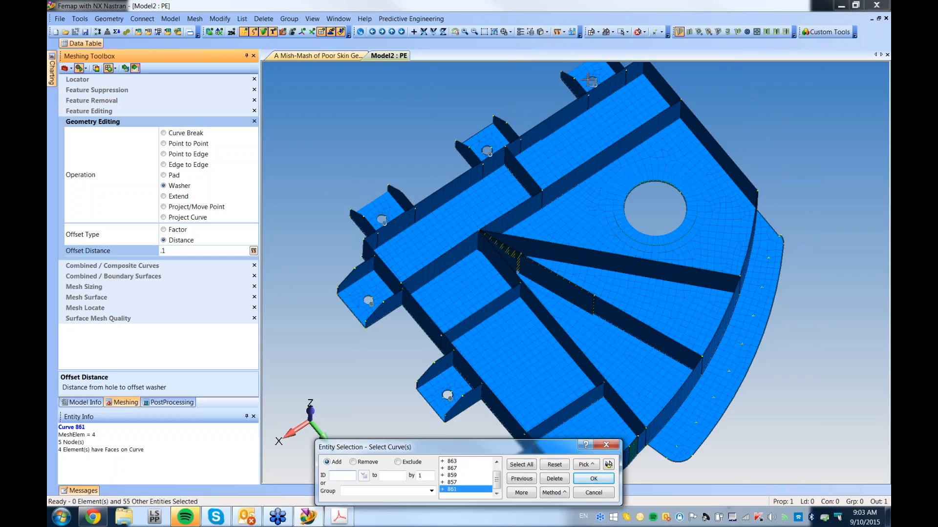
click(609, 465)
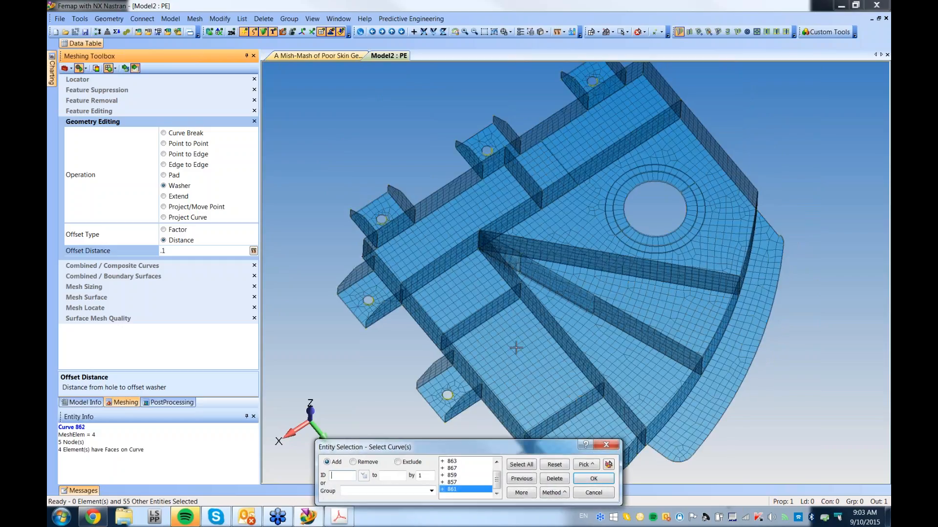
middle_drag(517, 349, 531, 271)
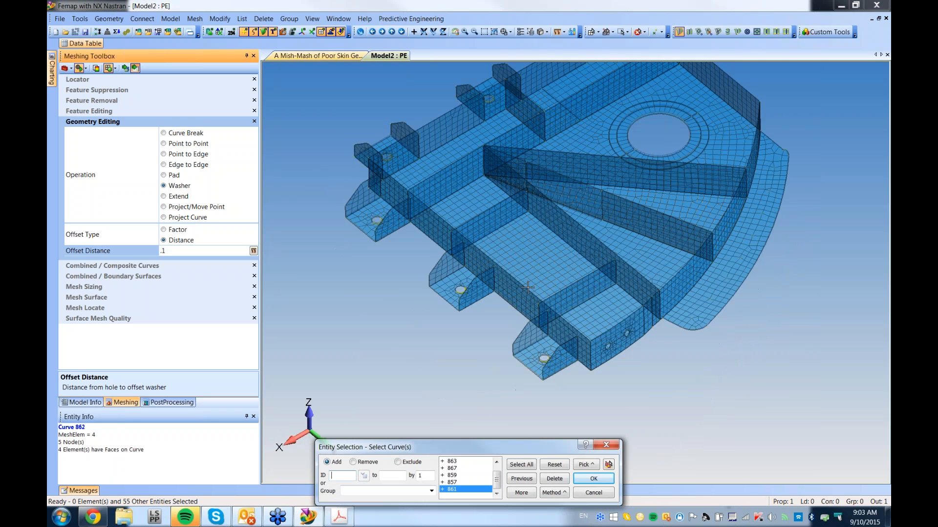
click(594, 484)
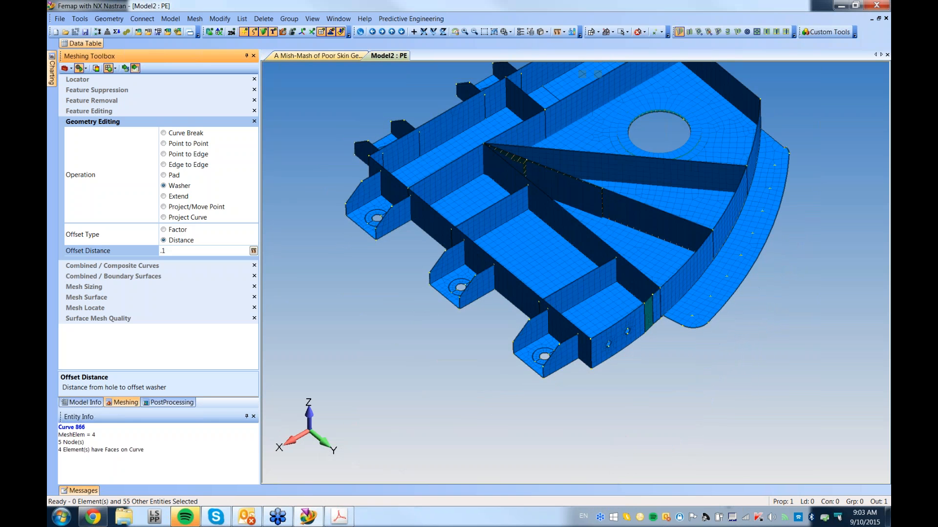
- Set up the Pad geometry editing operation with a distance offset of 0.1, automatic alignment and an added washer
middle_drag(467, 252, 466, 306)
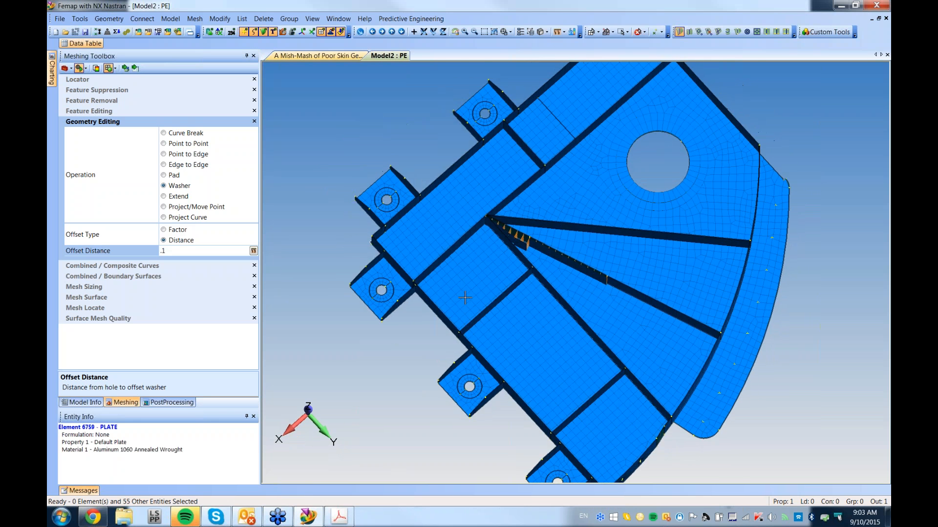
scroll(446, 262, up, 5)
scroll(448, 265, up, 1)
ctrl+middle_drag(451, 365, 471, 167)
middle_drag(514, 350, 422, 211)
scroll(422, 210, up, 5)
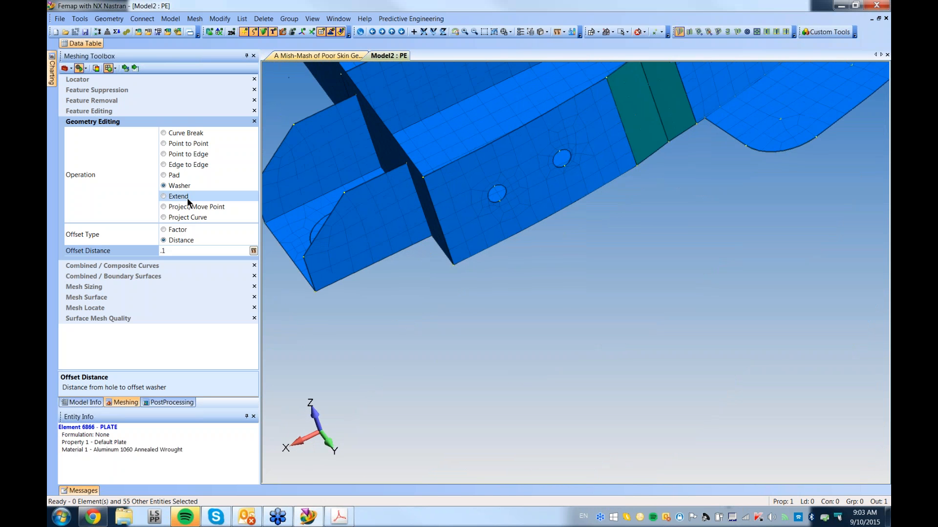
click(166, 175)
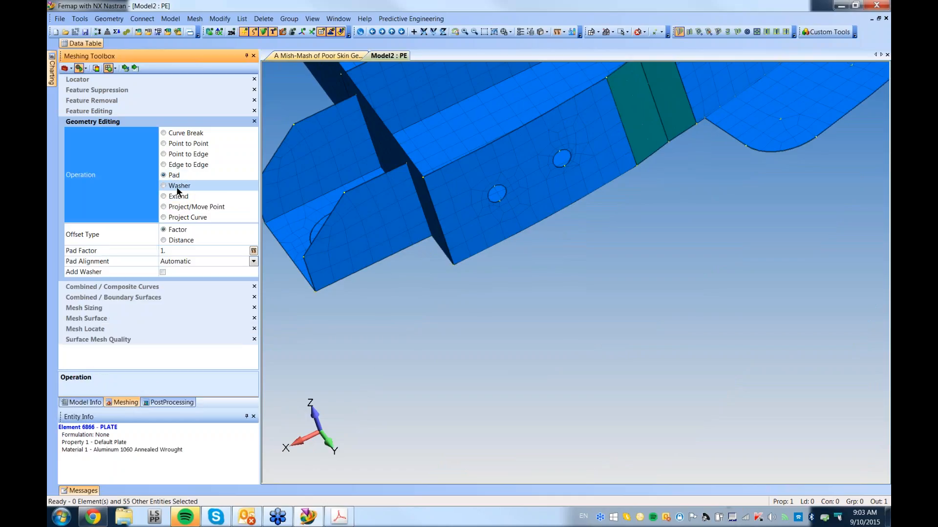
click(164, 240)
click(180, 251)
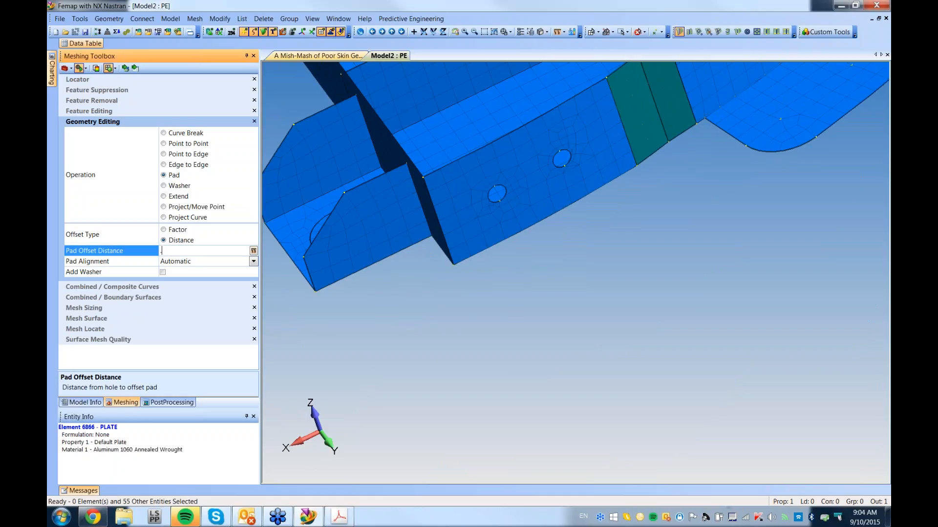
click(163, 272)
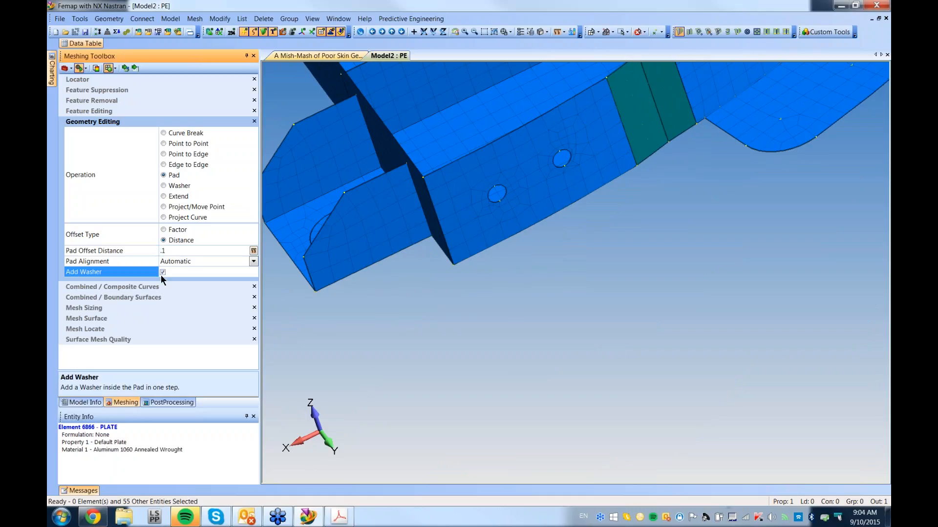
- Create pads with washers around the two holes in the outer wall beside the end lug
click(135, 68)
click(499, 190)
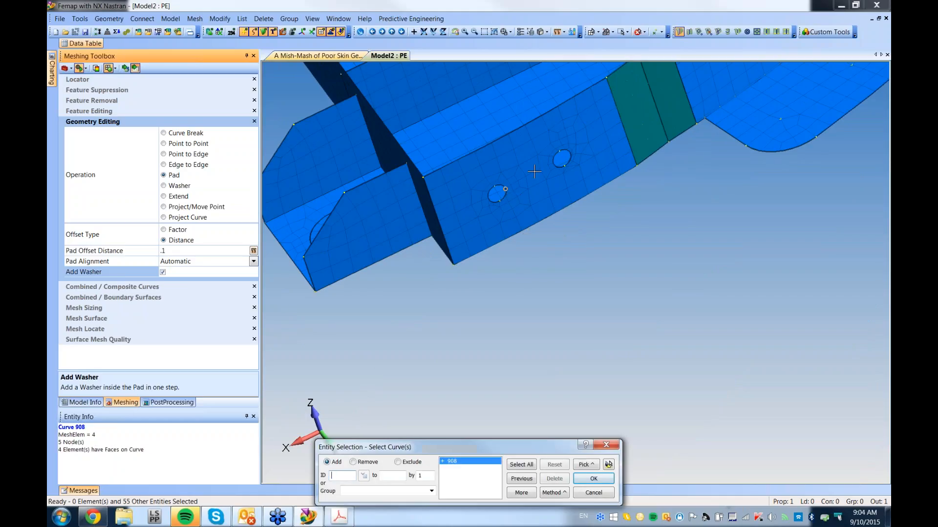
click(548, 165)
click(593, 478)
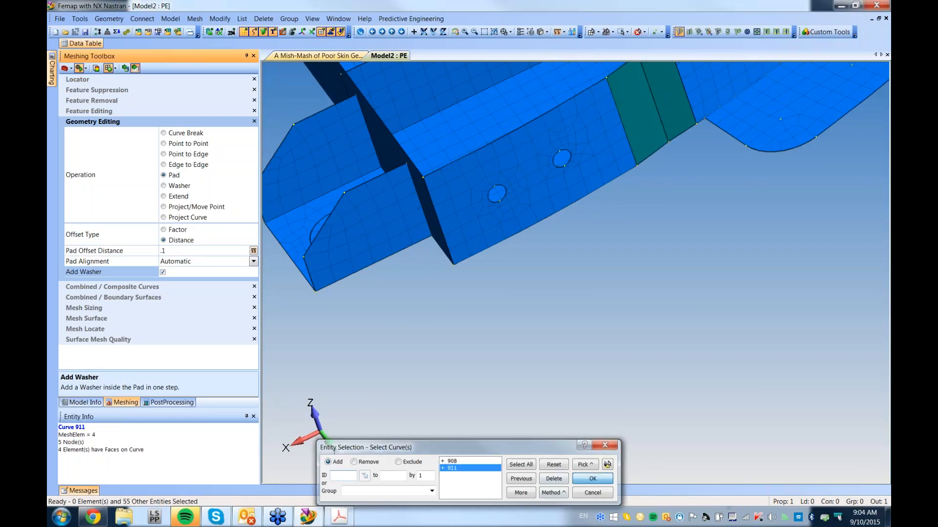
scroll(550, 263, up, 1)
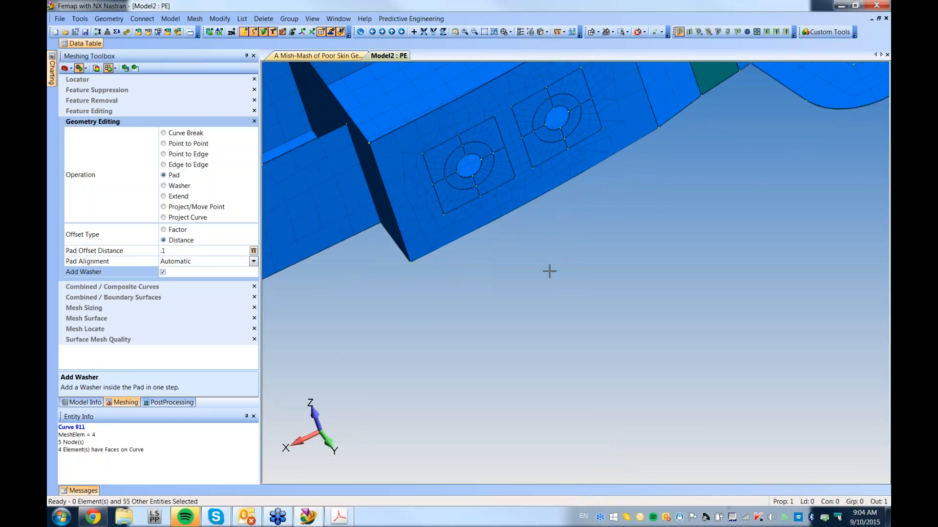
scroll(543, 266, down, 2)
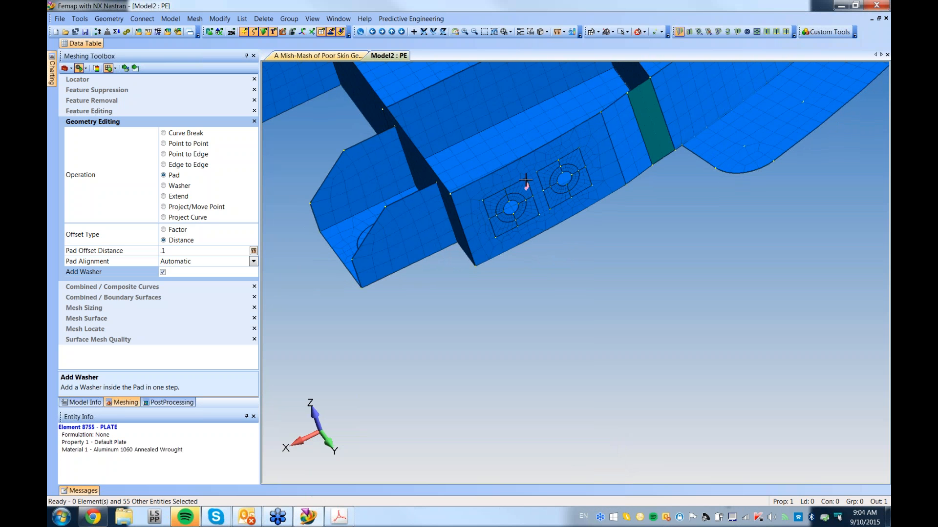
- Increase the number of elements by 1 on the short radial curve splitting the rings around the large round hole
ctrl+middle_drag(521, 182, 473, 493)
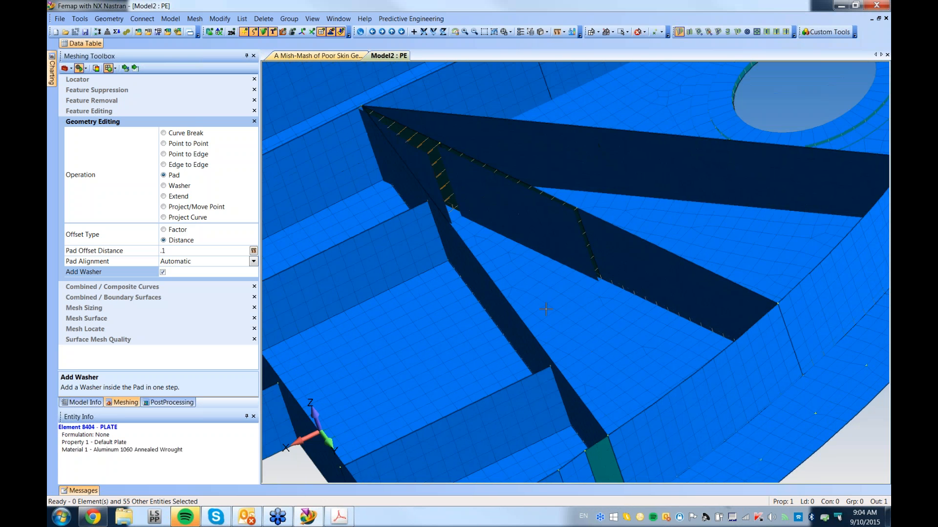
ctrl+middle_drag(548, 310, 381, 469)
middle_drag(467, 349, 509, 378)
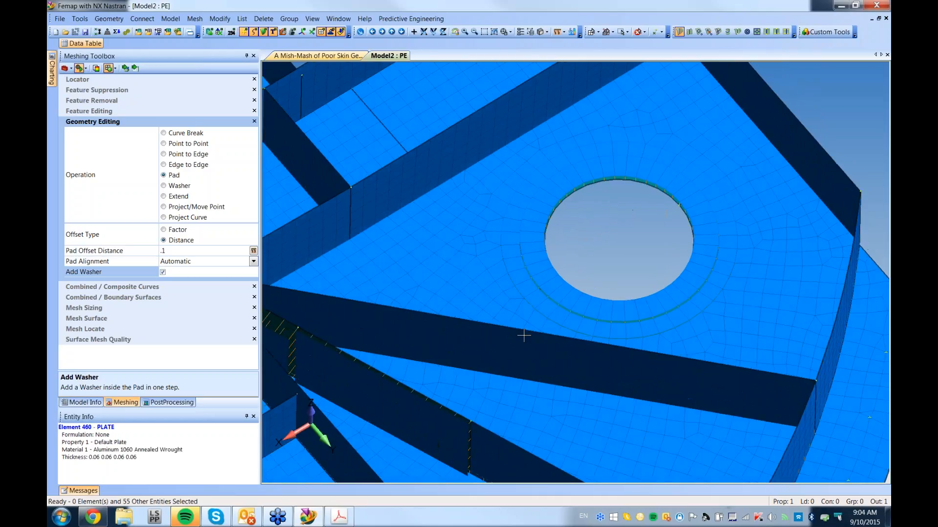
click(78, 309)
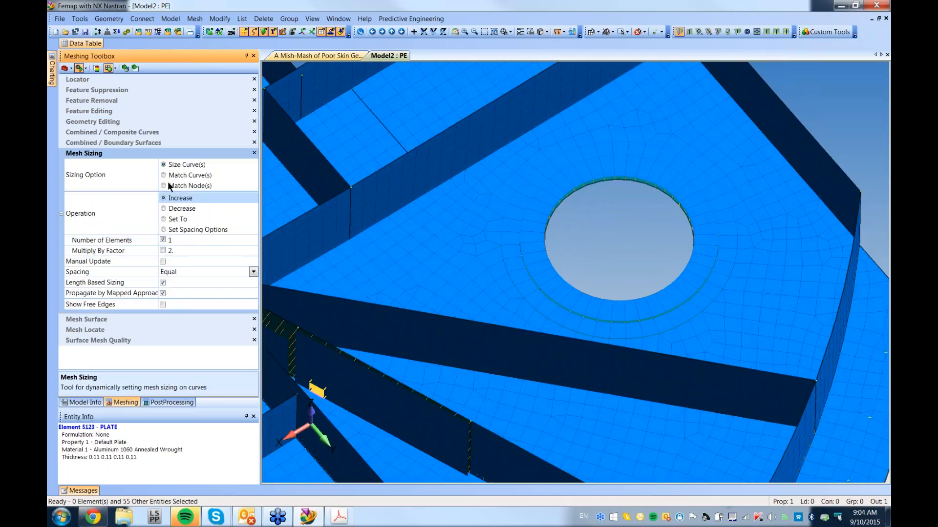
click(126, 68)
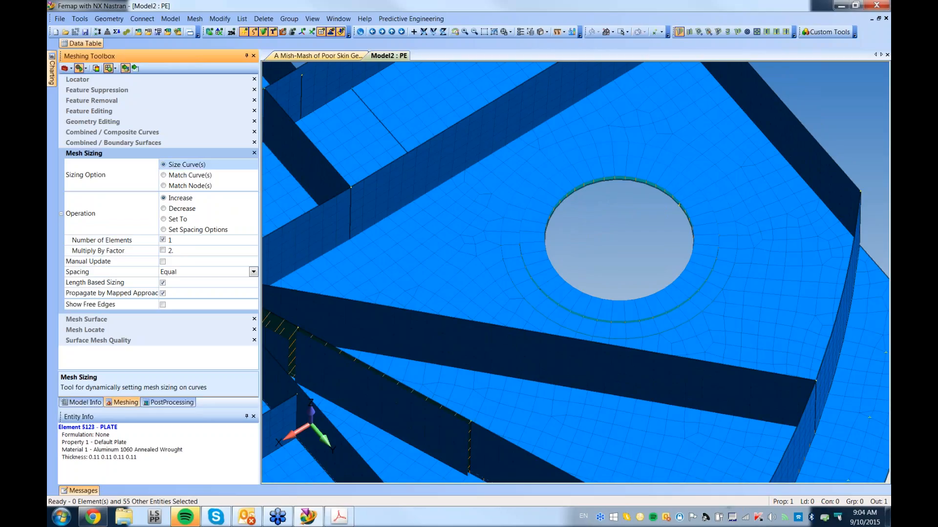
click(530, 295)
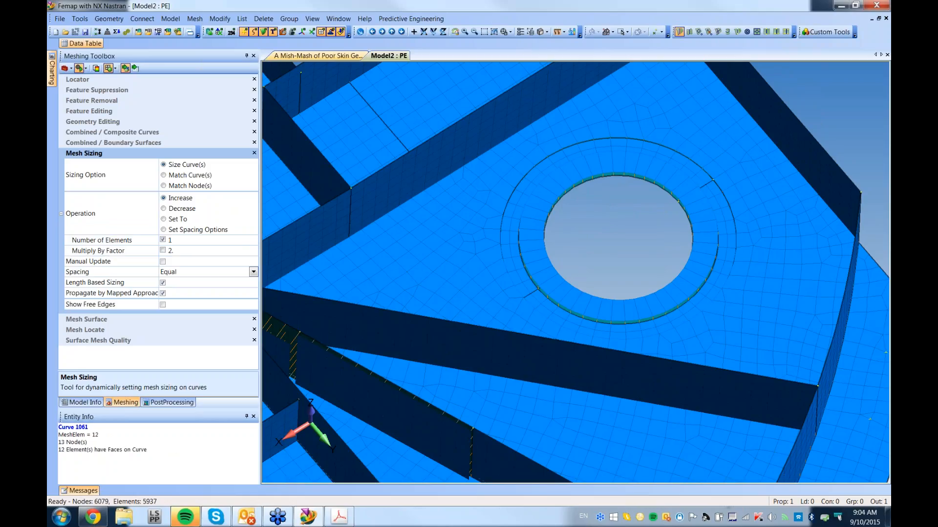
- Set the mapped mesh method, with size all, connect, on the four half-ring surfaces around the large round hole
click(88, 319)
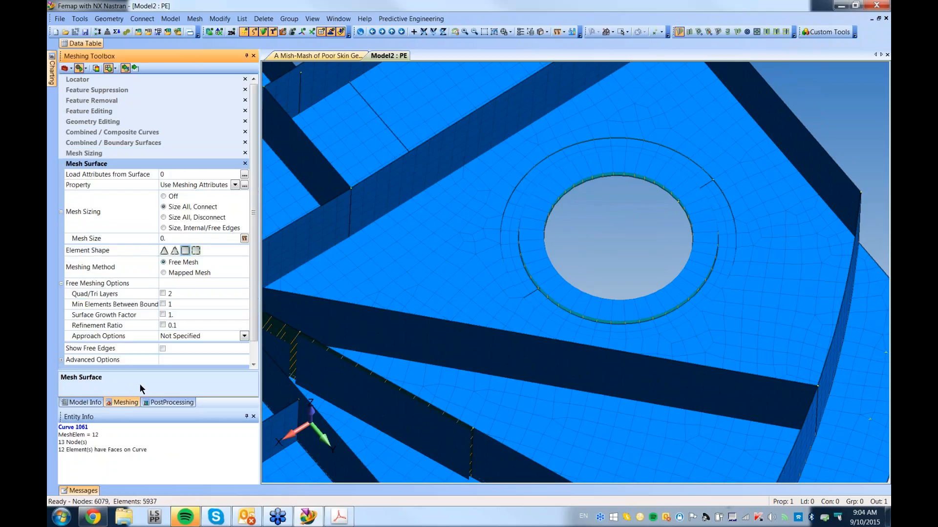
click(166, 273)
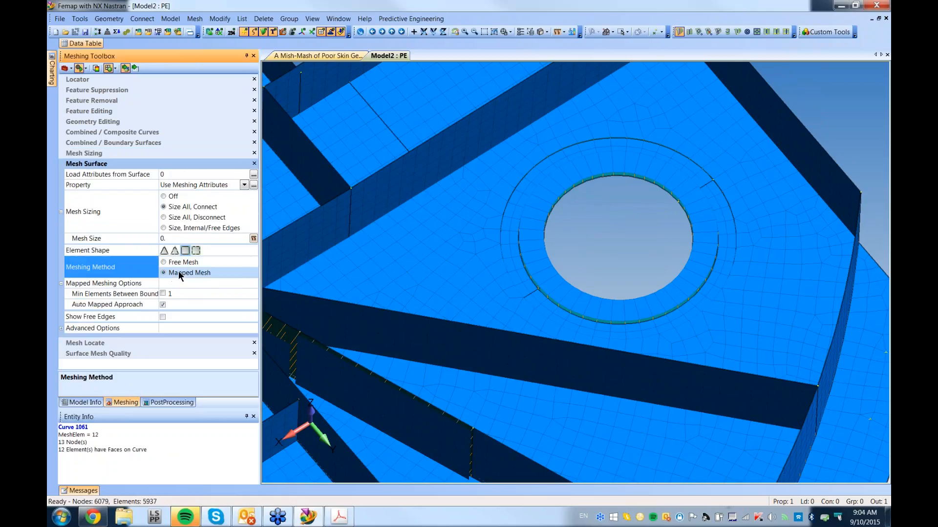
click(136, 68)
click(528, 264)
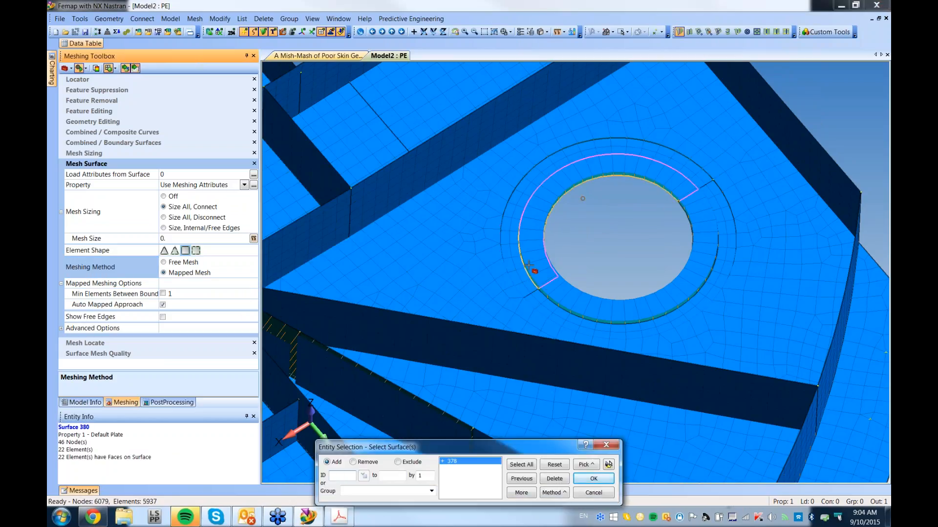
click(529, 265)
click(558, 296)
click(558, 296)
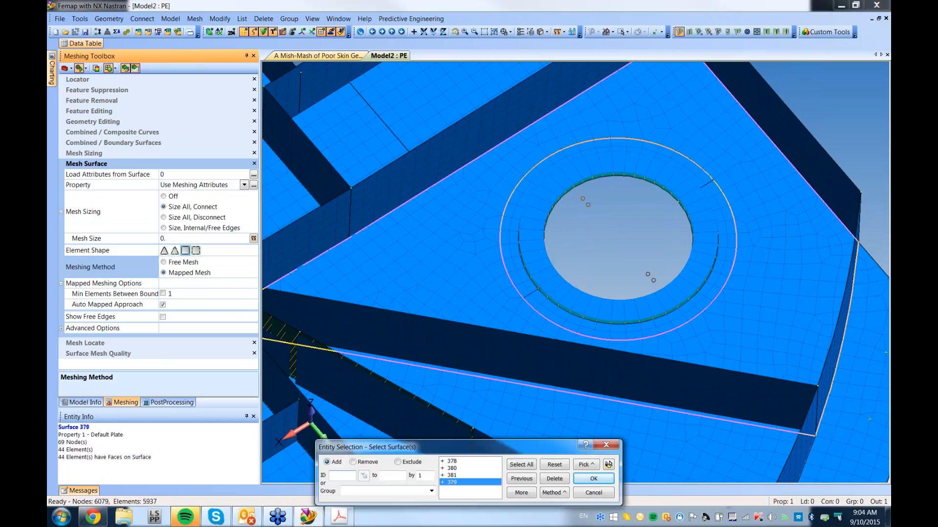
click(594, 479)
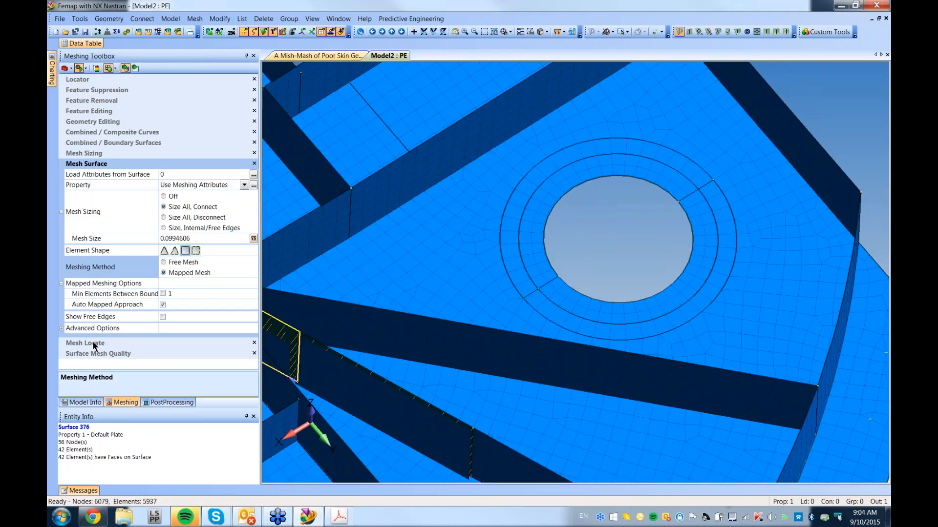
- Increase the element count across the large hole's outer ring in increments of 1, with mapped propagation
click(88, 153)
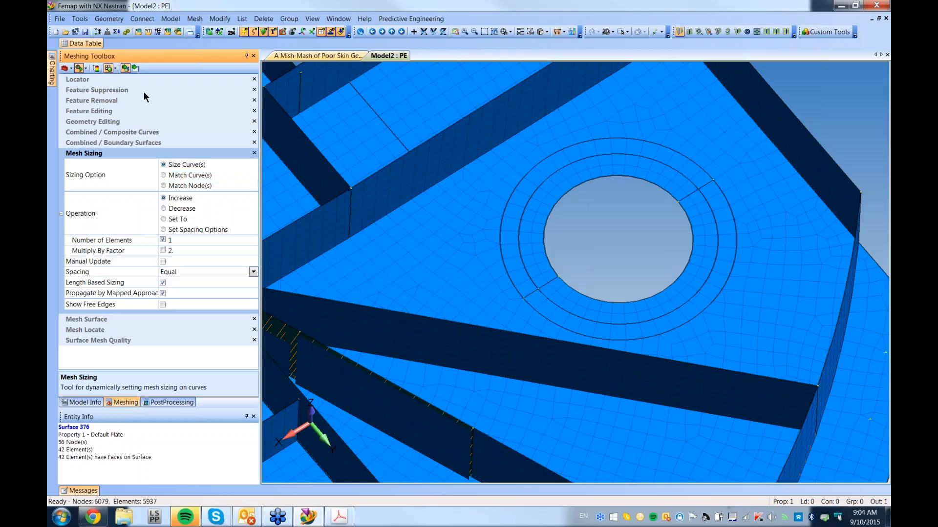
click(527, 295)
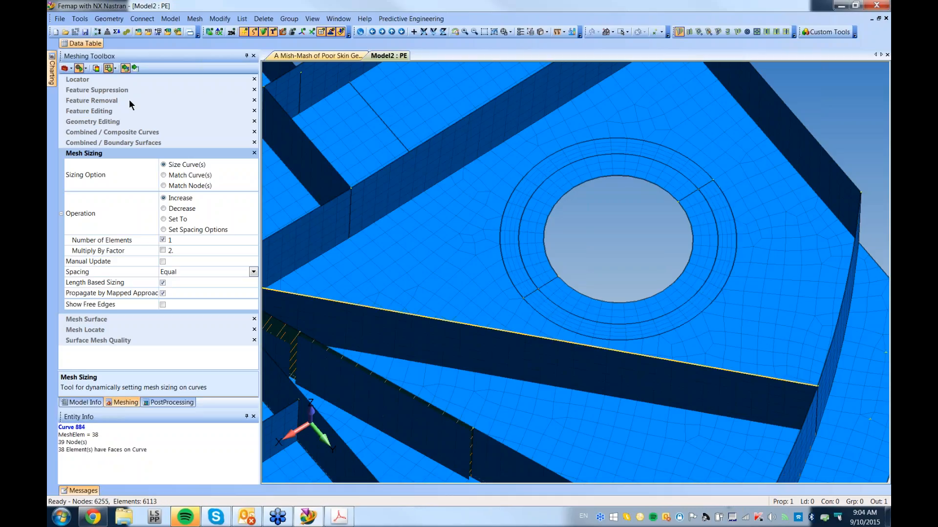
click(126, 67)
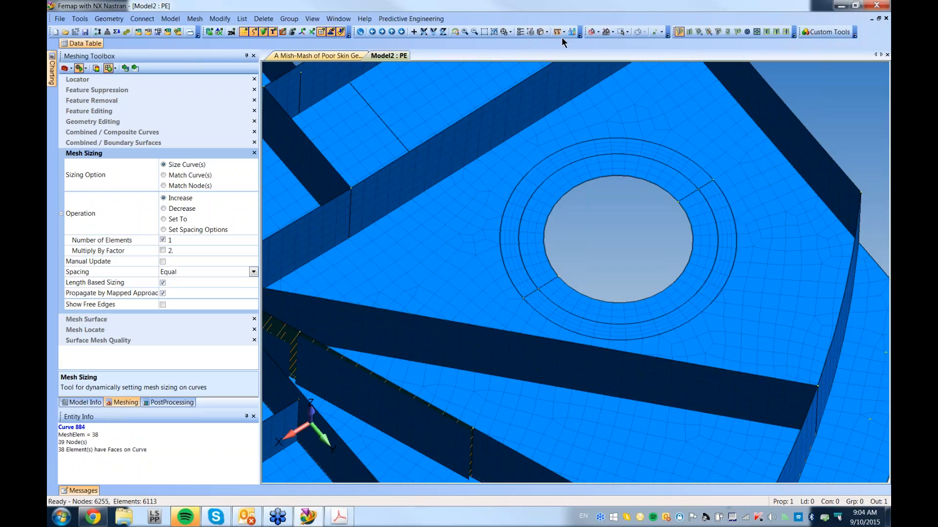
- Show the thickness/cross section of the plate elements and inspect the whole part, including the area around the large hole
click(546, 33)
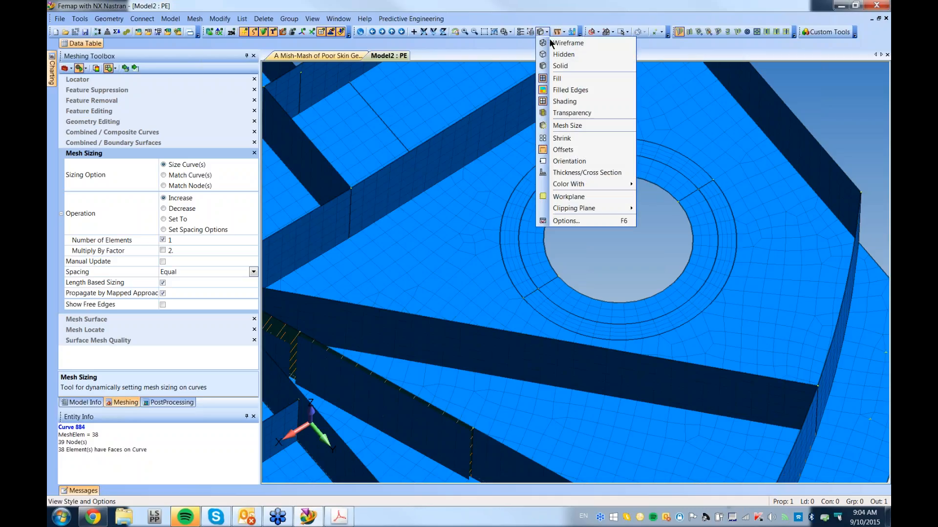
click(547, 173)
mouse_move(503, 263)
middle_down()
mouse_move(499, 234)
mouse_move(544, 243)
middle_up()
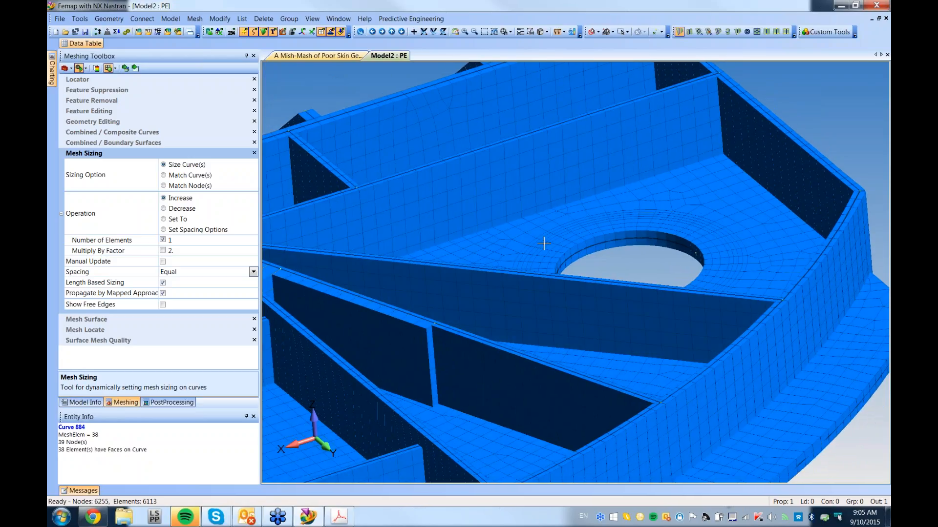
middle_drag(571, 269, 542, 260)
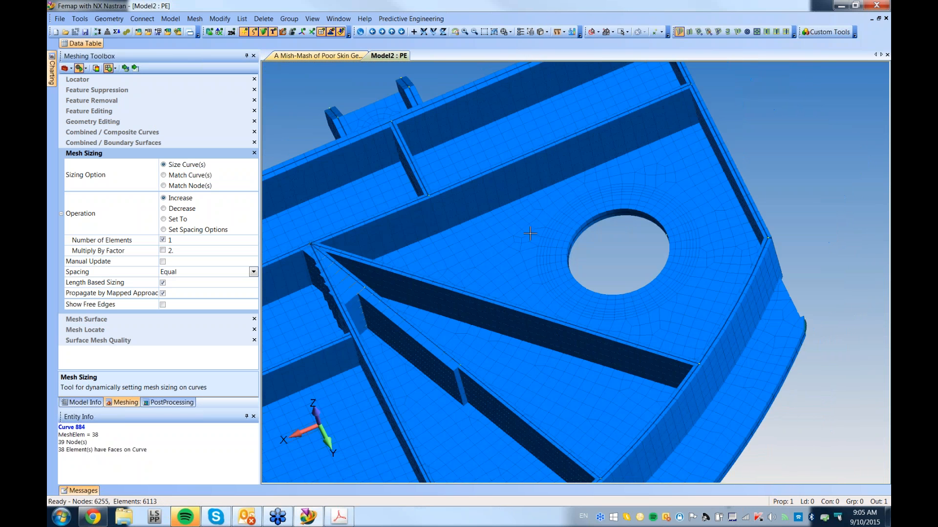
scroll(542, 260, down, 5)
middle_drag(505, 292, 341, 135)
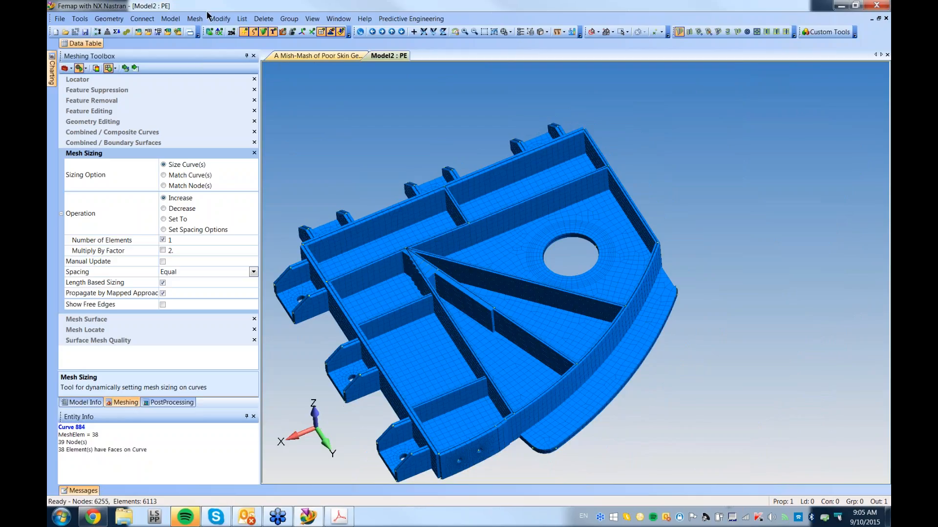
- Update the midsurface thickness and offset on all of the part's surfaces, matching to the solid automatically
click(220, 18)
mouse_move(256, 250)
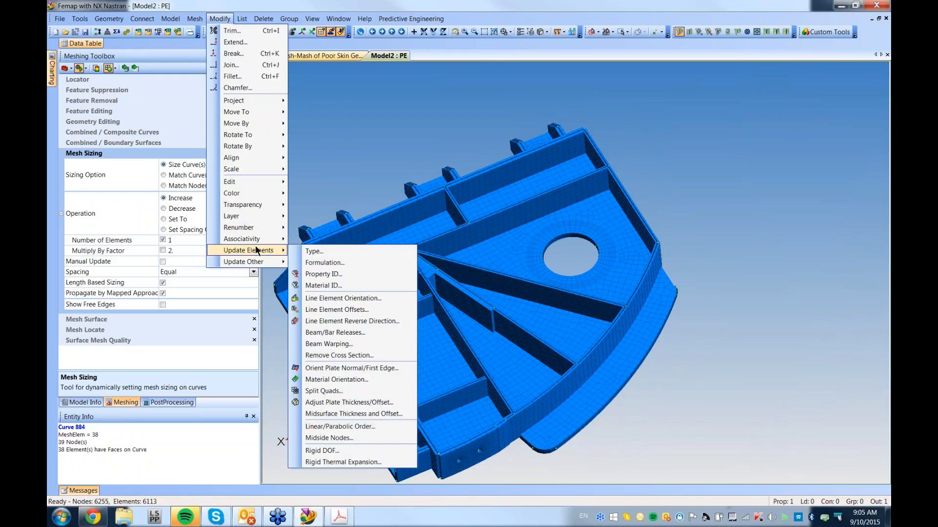
click(354, 414)
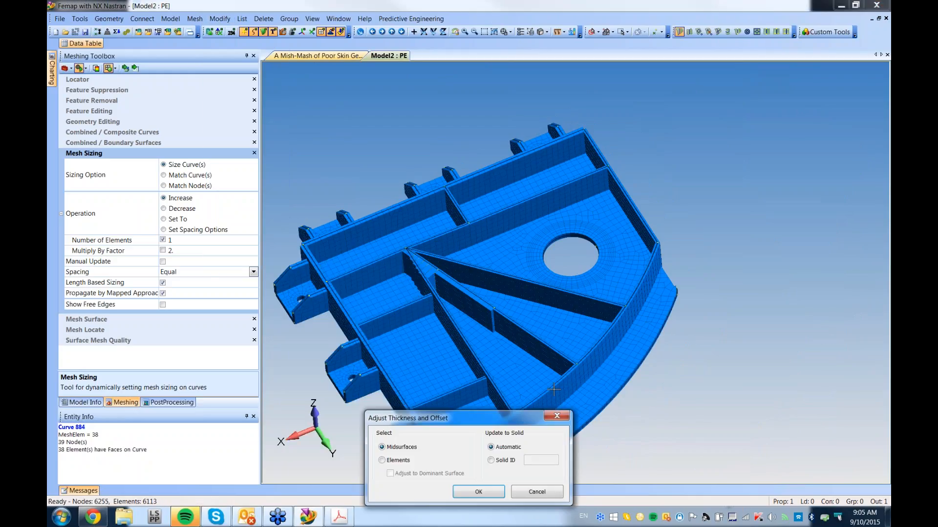
scroll(393, 194, down, 5)
shift+drag(394, 195, 653, 370)
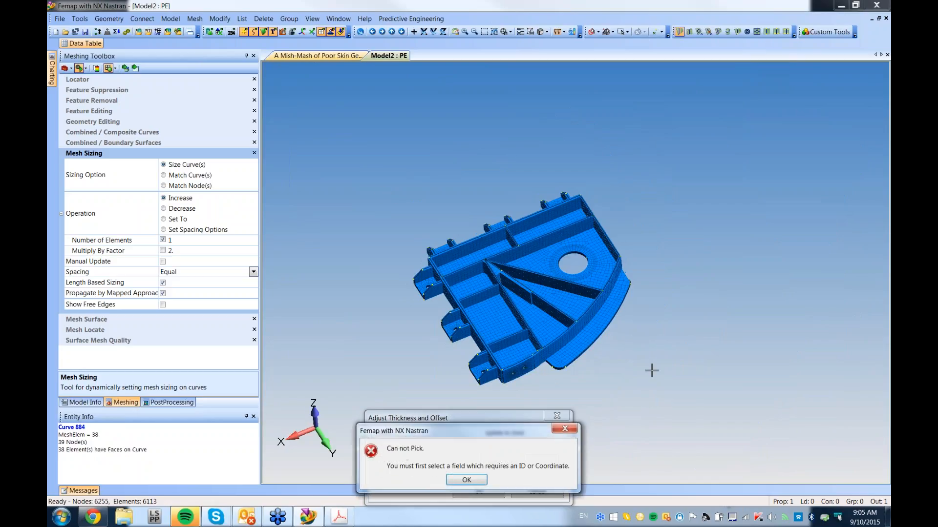
click(481, 481)
click(483, 494)
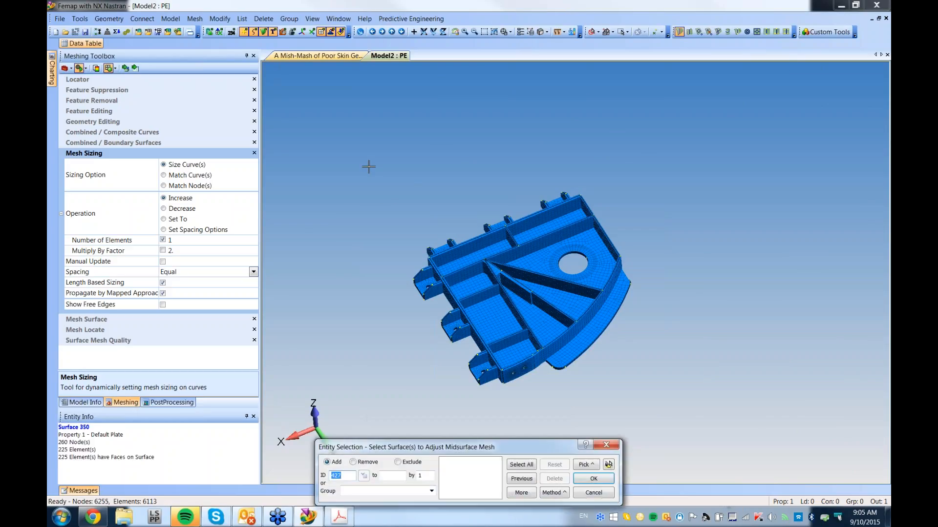
shift+drag(369, 167, 684, 403)
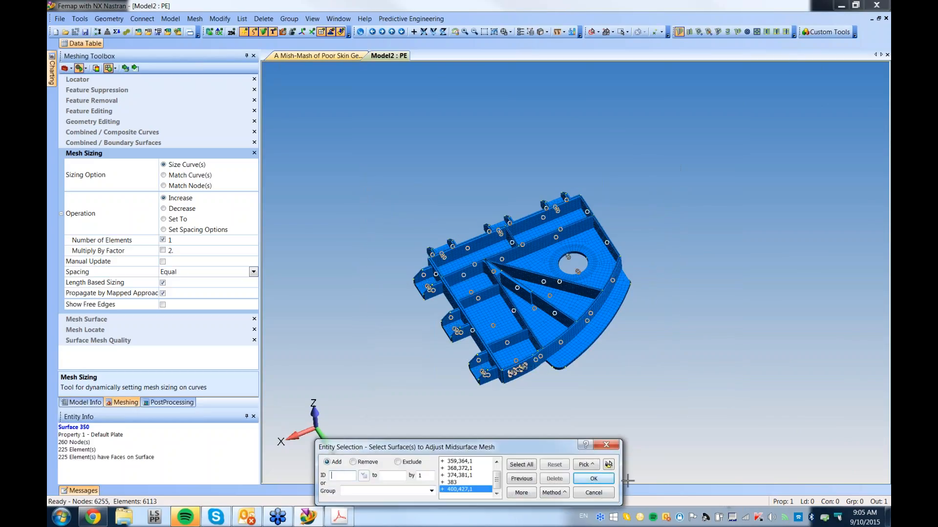
click(601, 482)
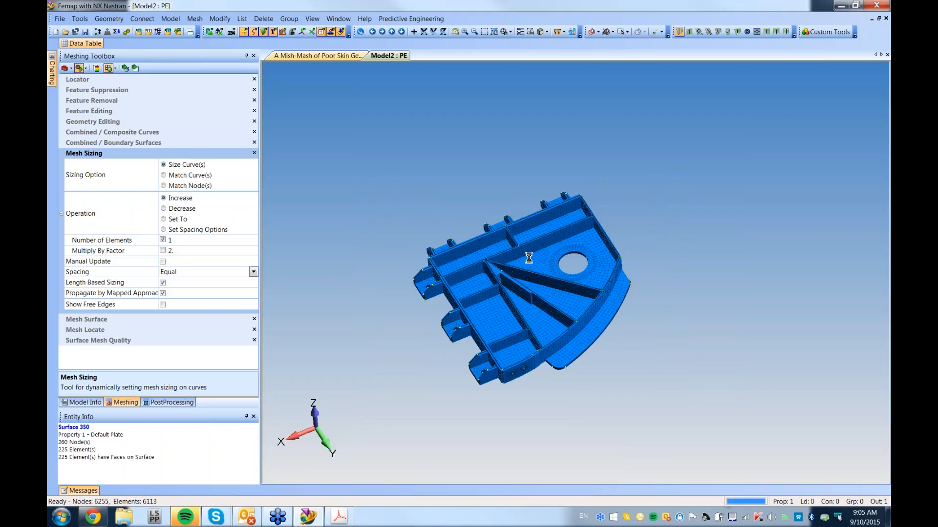
- Inspect the adjusted plate thicknesses and offsets across the part, and hide the thickness/cross section display
scroll(482, 209, up, 5)
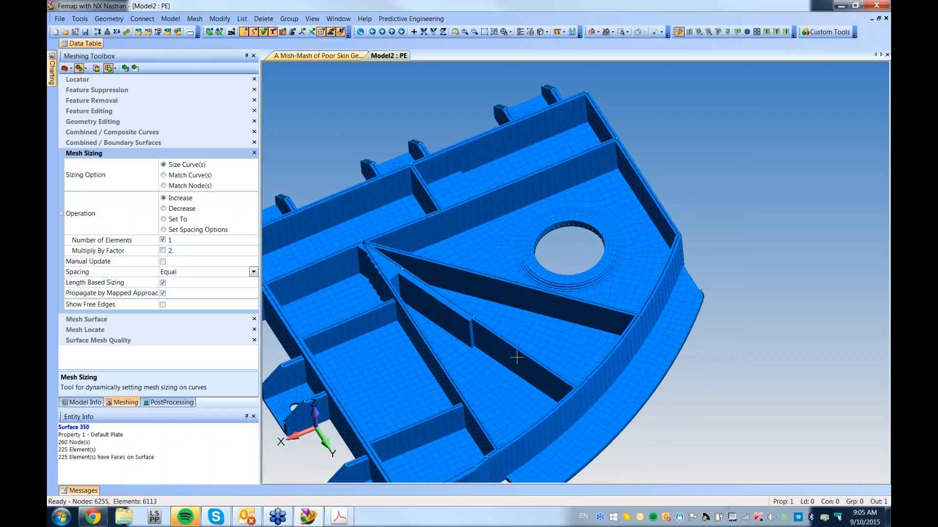
scroll(517, 357, up, 1)
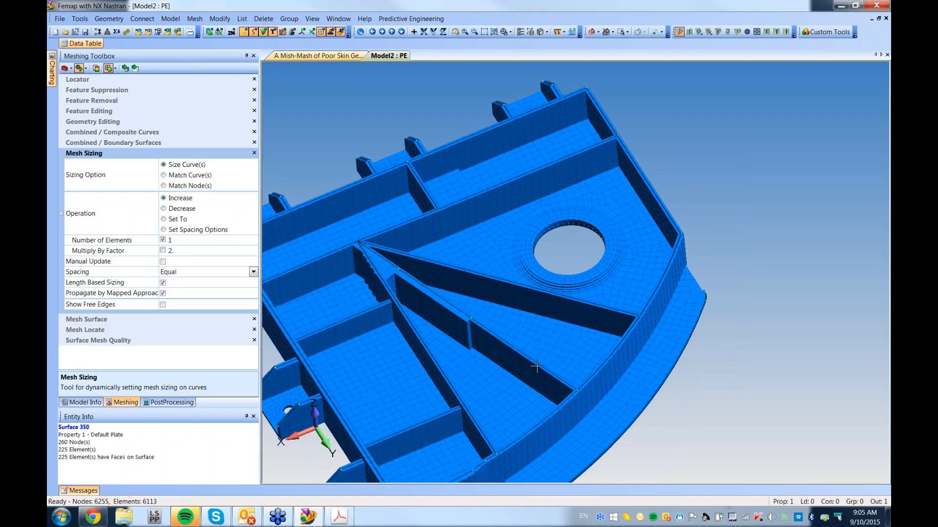
scroll(490, 262, up, 4)
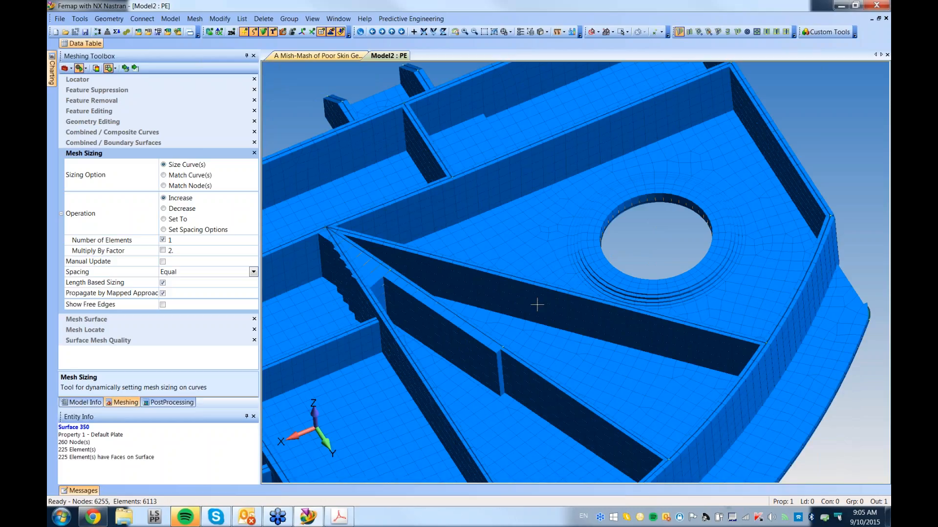
shift+middle_drag(535, 330, 529, 230)
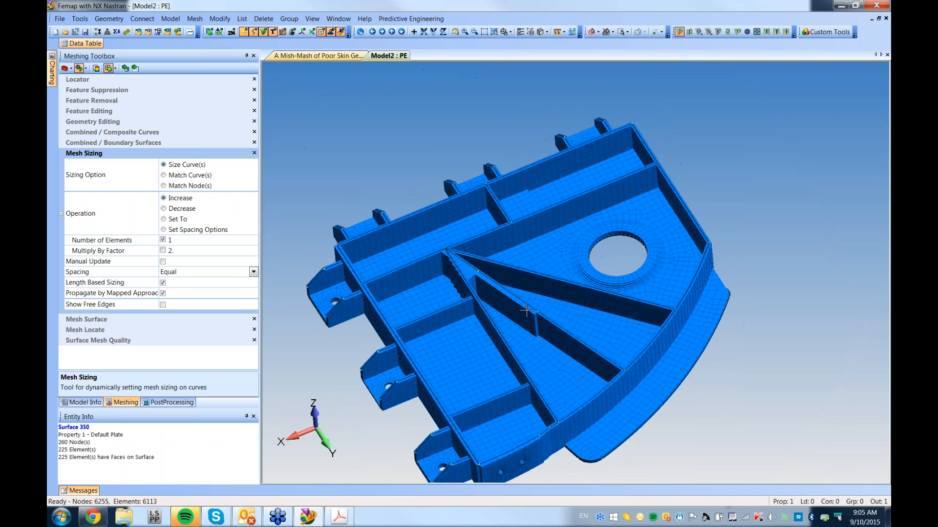
ctrl+middle_drag(526, 316, 464, 291)
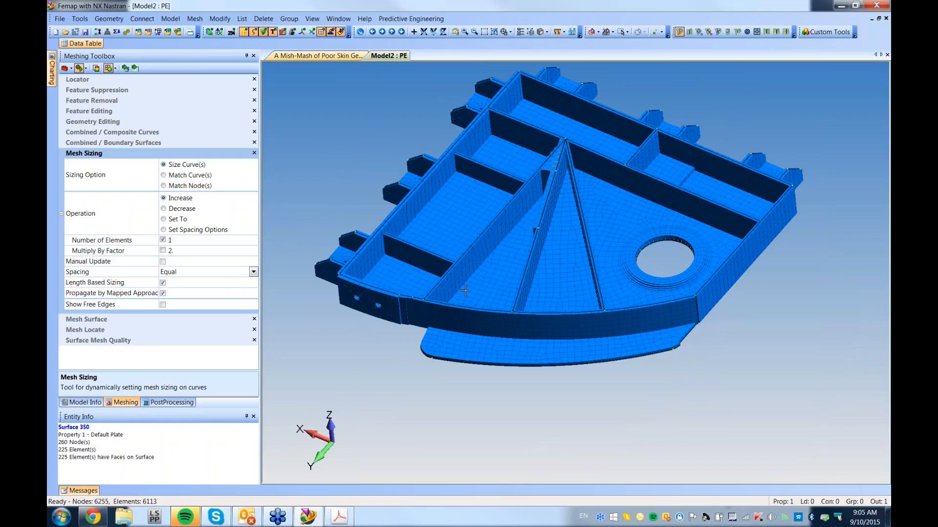
click(547, 32)
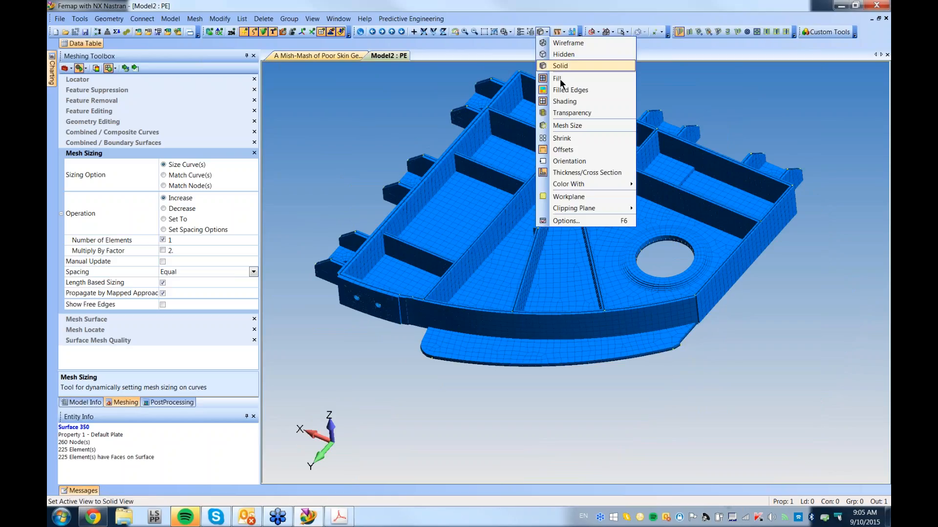
click(543, 175)
- Contour the model by Jacobian element quality with labels allowed, shown on all elements
click(572, 32)
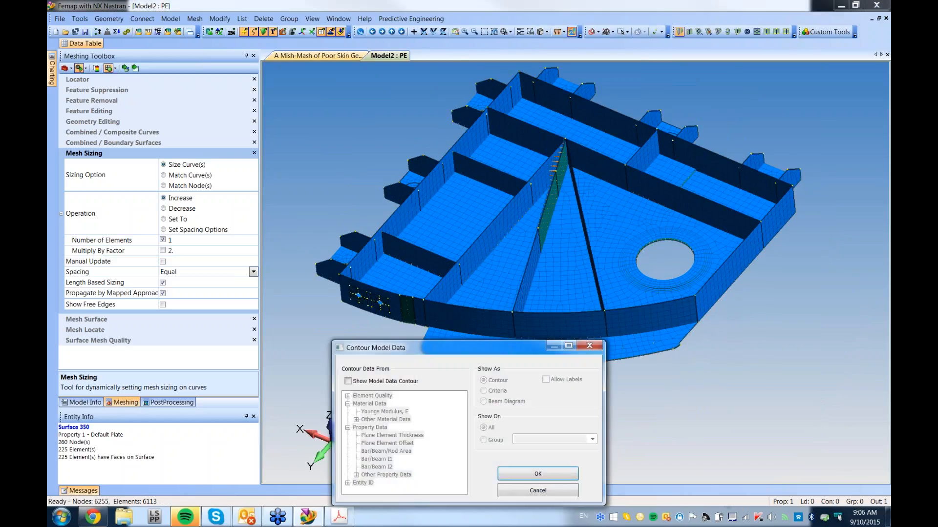
click(348, 381)
double_click(371, 396)
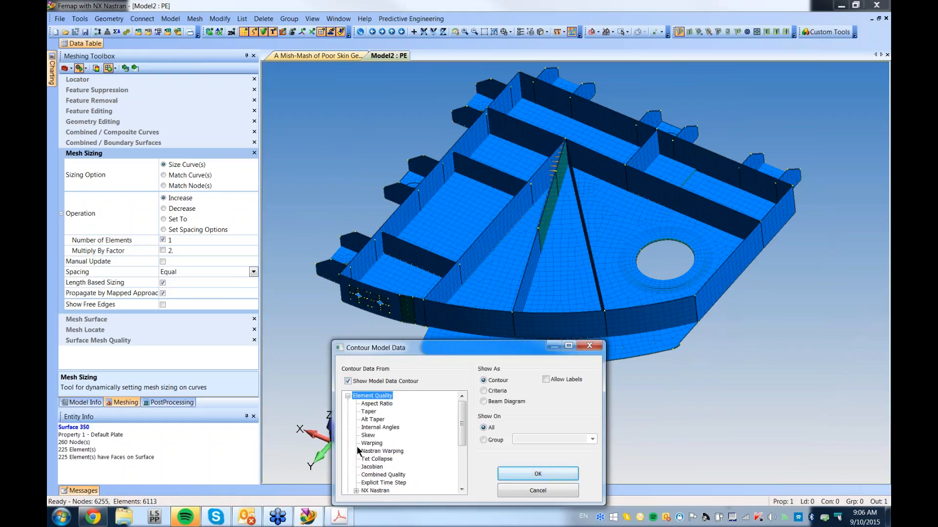
click(372, 467)
click(545, 380)
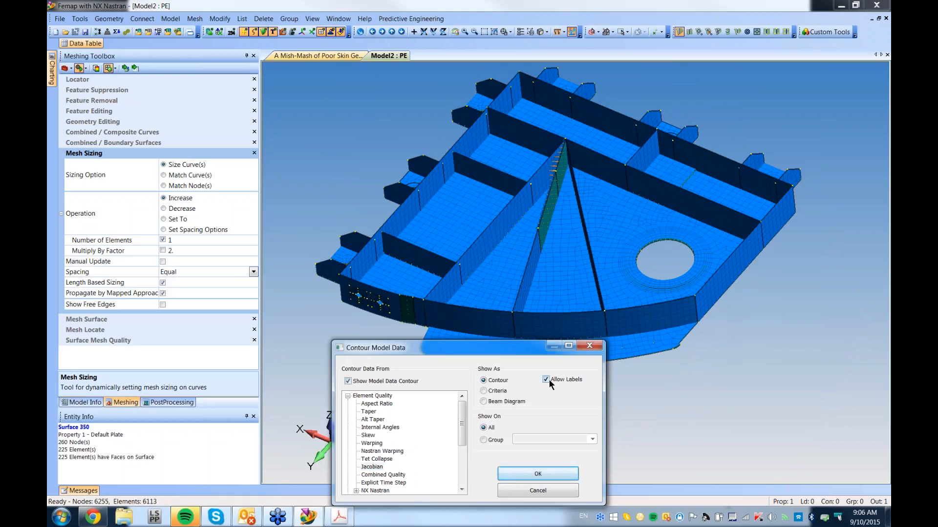
click(537, 474)
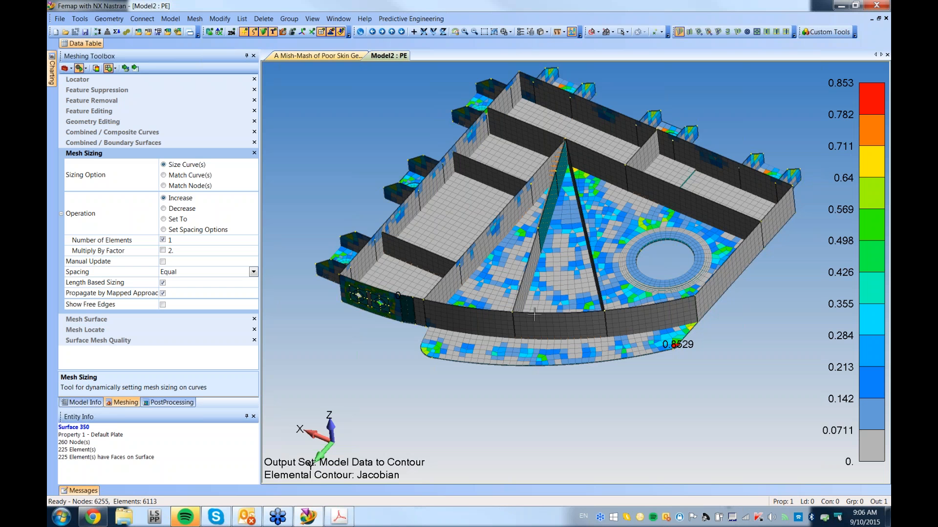
- Split the curved outer flange at its worst-Jacobian corner by projecting the straight slanted edge curve onto it with Imprint, Extend, Clean
middle_drag(593, 272, 480, 235)
scroll(480, 236, up, 5)
ctrl+middle_drag(582, 419, 484, 238)
scroll(560, 318, up, 5)
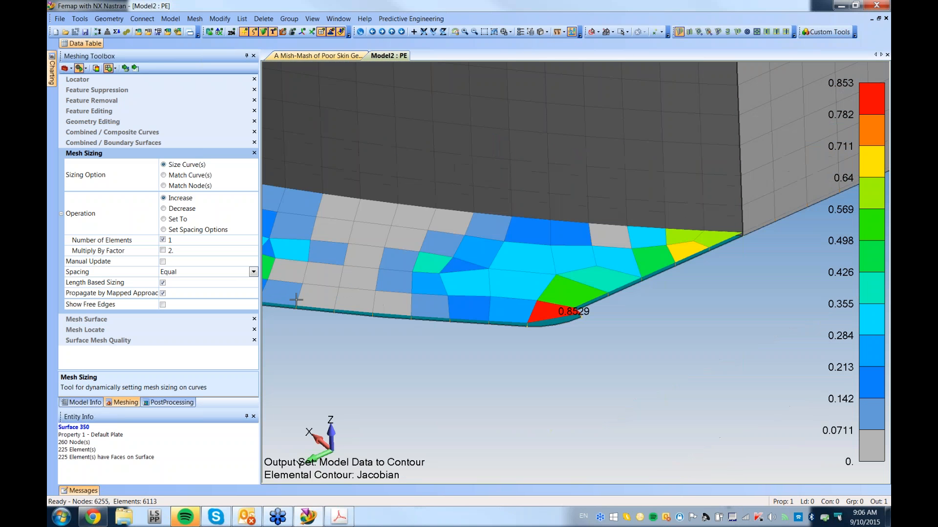
click(106, 122)
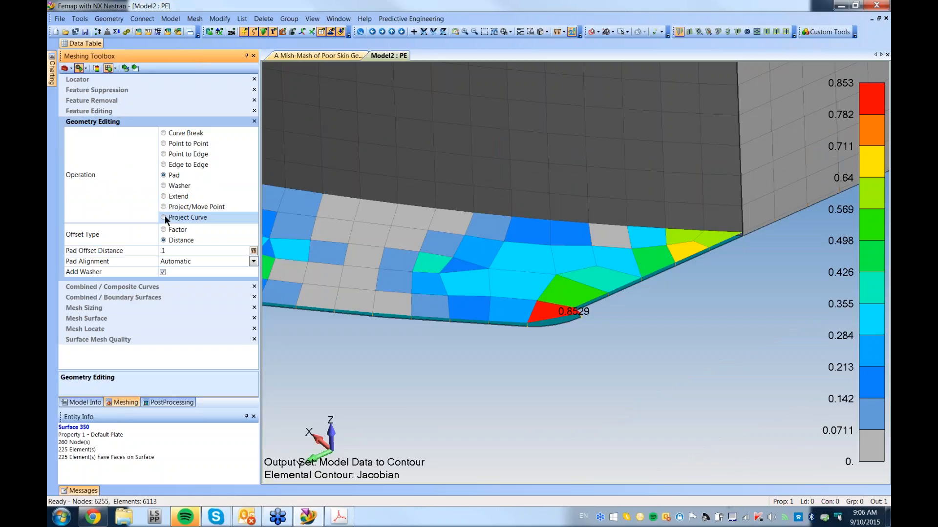
click(164, 196)
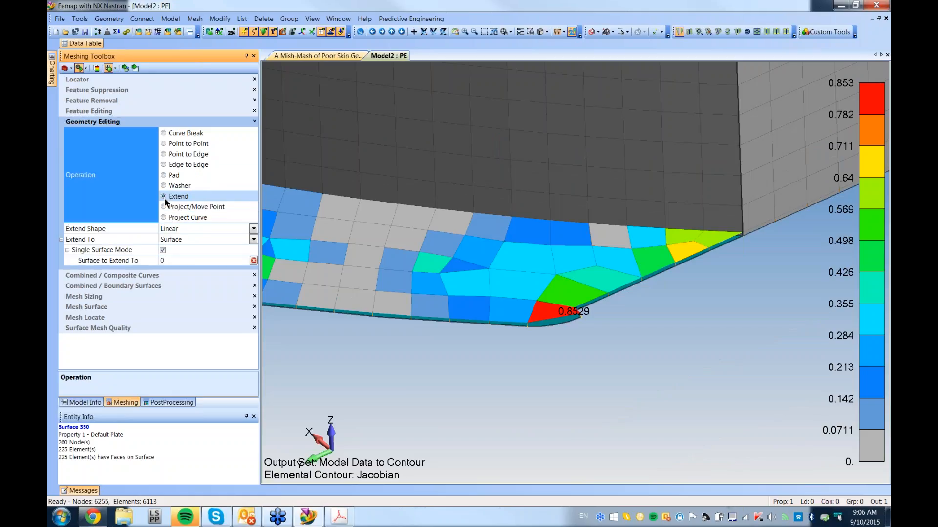
click(164, 218)
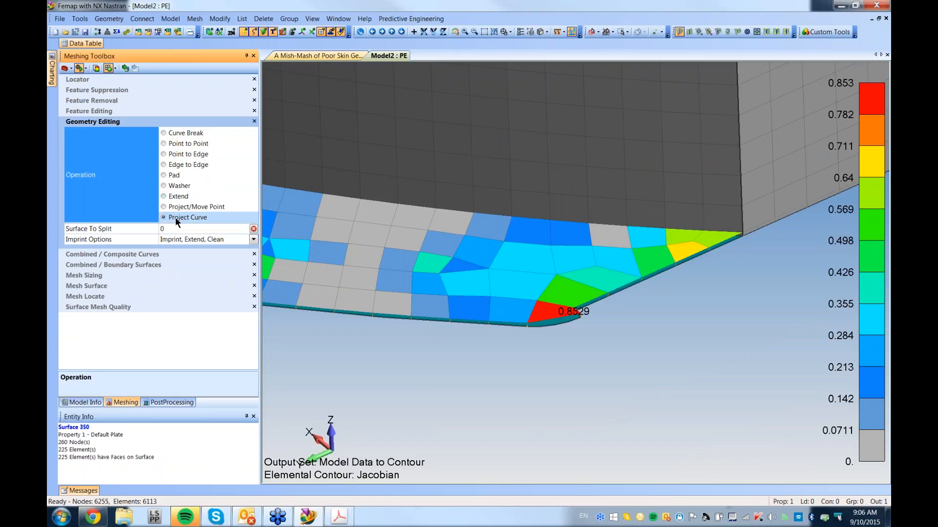
click(124, 72)
click(549, 292)
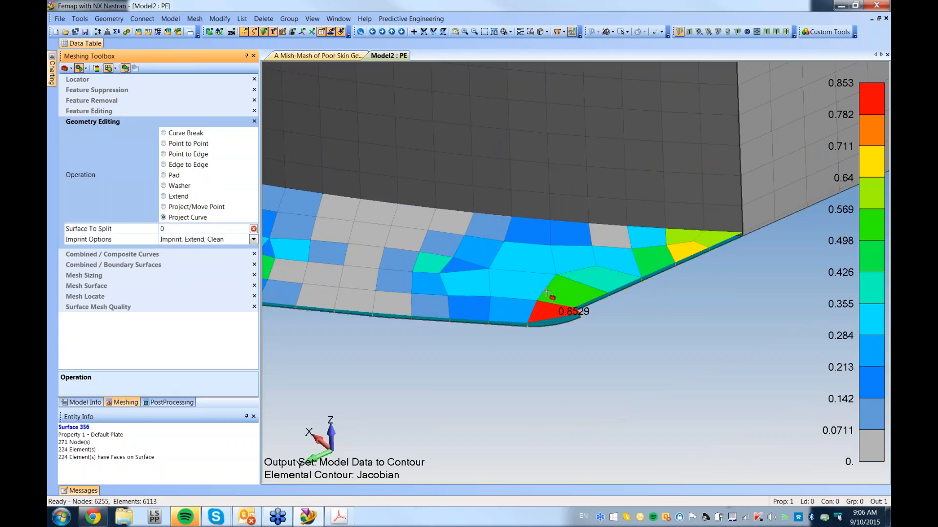
click(621, 292)
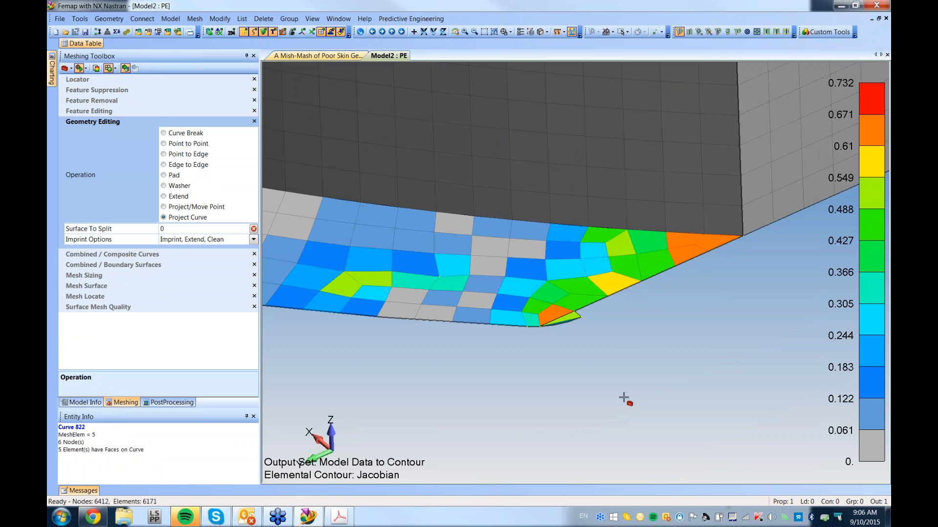
- Increase the mesh sizing by one element twice along the outer edge of the middle mounting lug in the row with high Jacobian values
scroll(554, 428, down, 3)
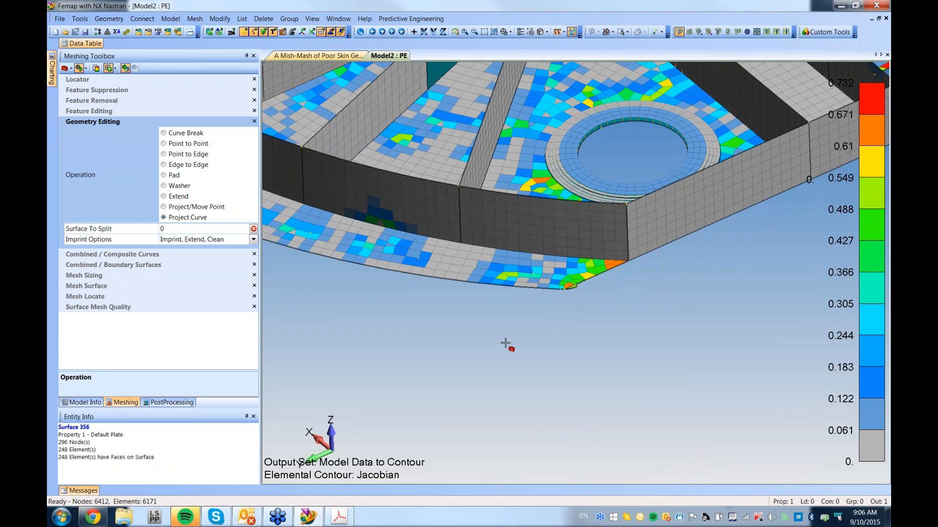
scroll(569, 304, up, 5)
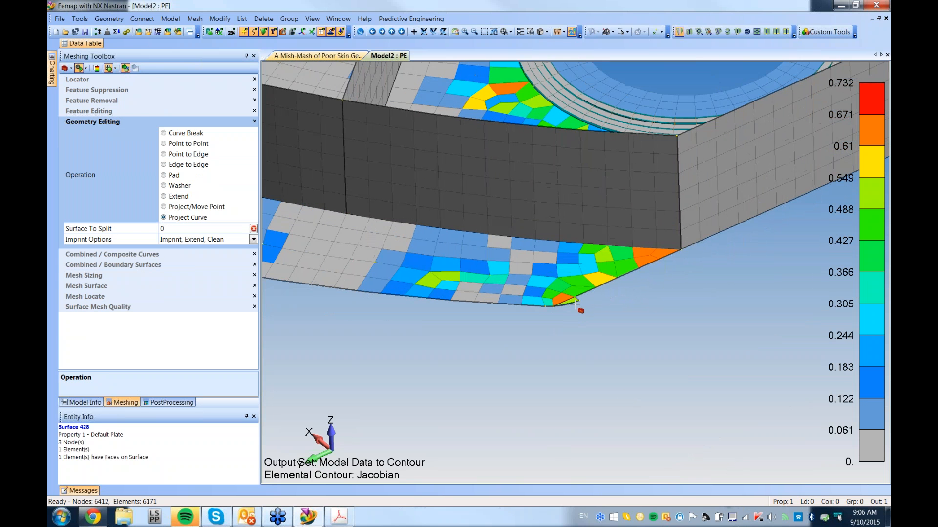
scroll(572, 379, down, 5)
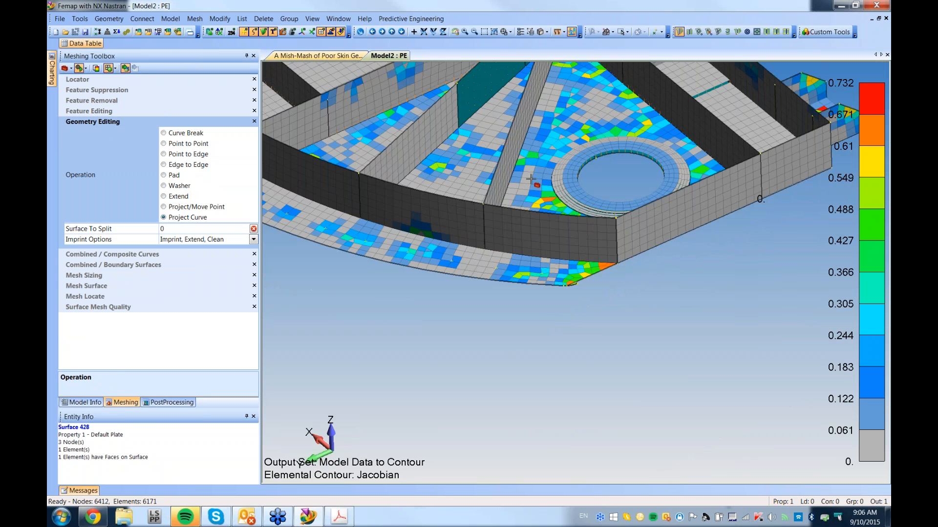
middle_drag(503, 286, 685, 330)
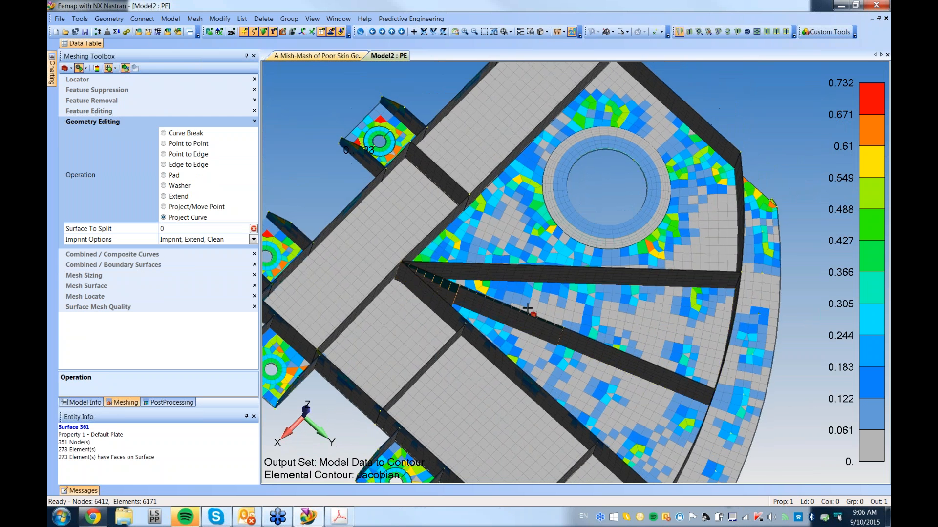
ctrl+middle_drag(524, 307, 647, 477)
scroll(519, 277, up, 3)
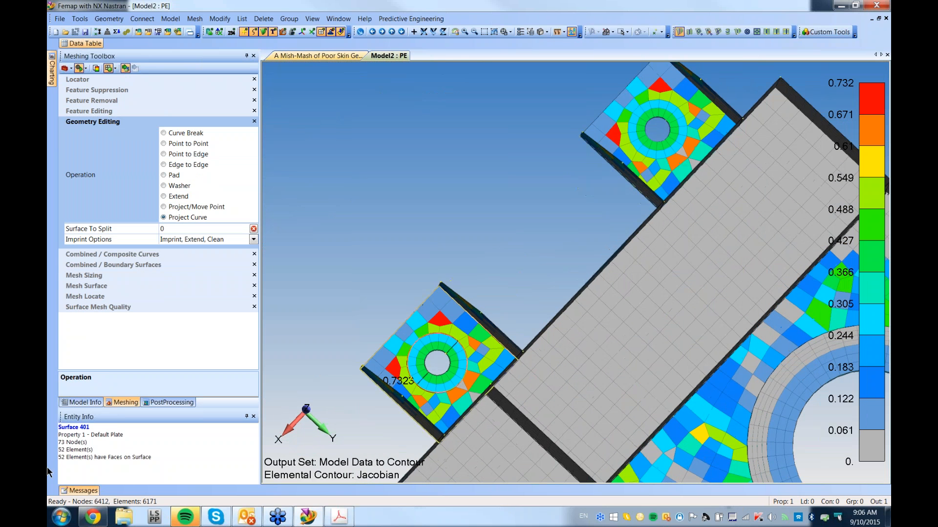
click(93, 275)
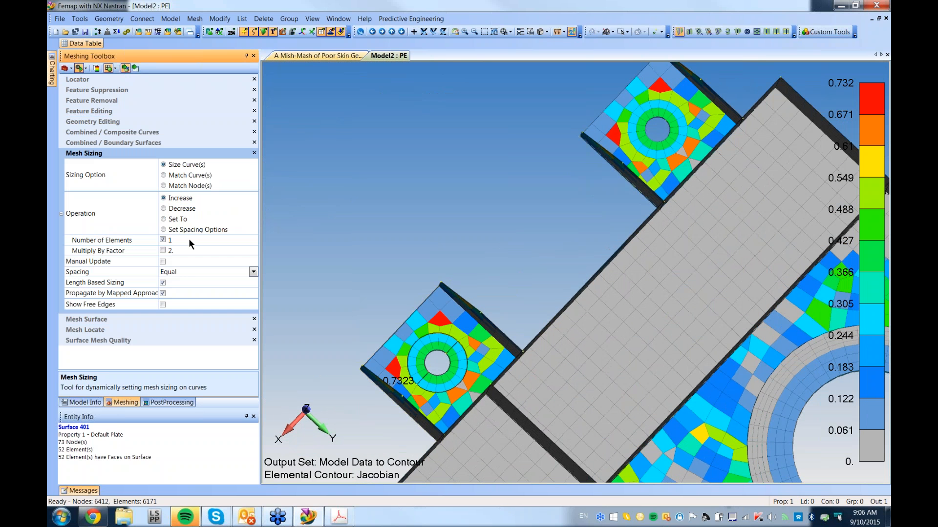
click(389, 339)
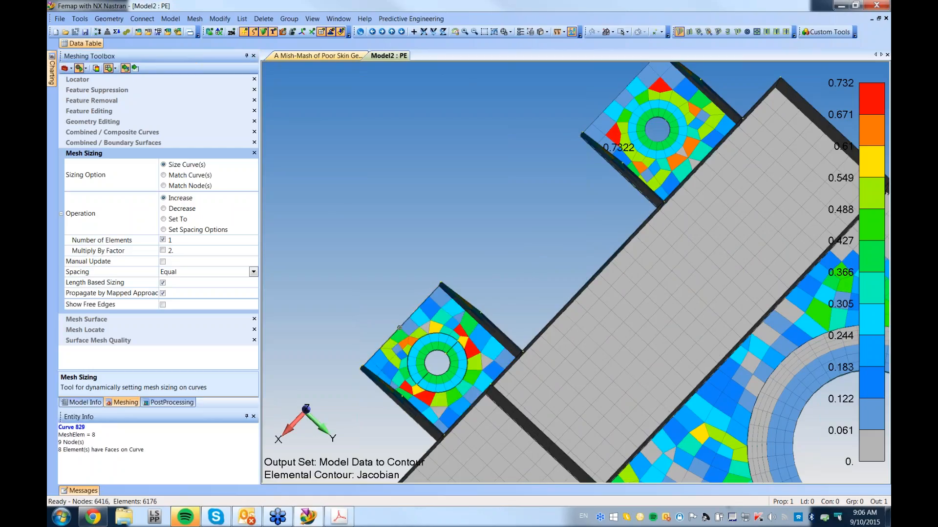
click(389, 342)
scroll(578, 254, down, 3)
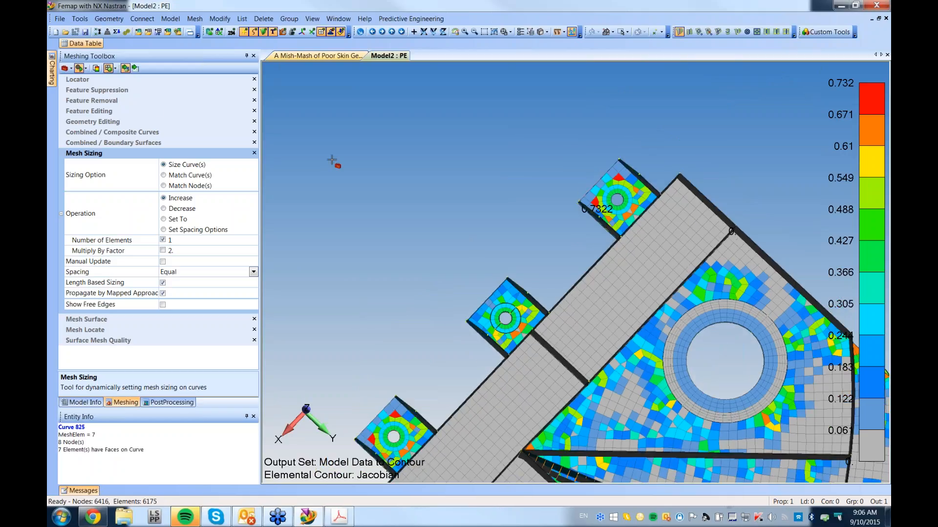
- Increase the mesh sizing along the outer edges of the two lugs on either side of the middle one to 9 elements each
scroll(569, 263, up, 3)
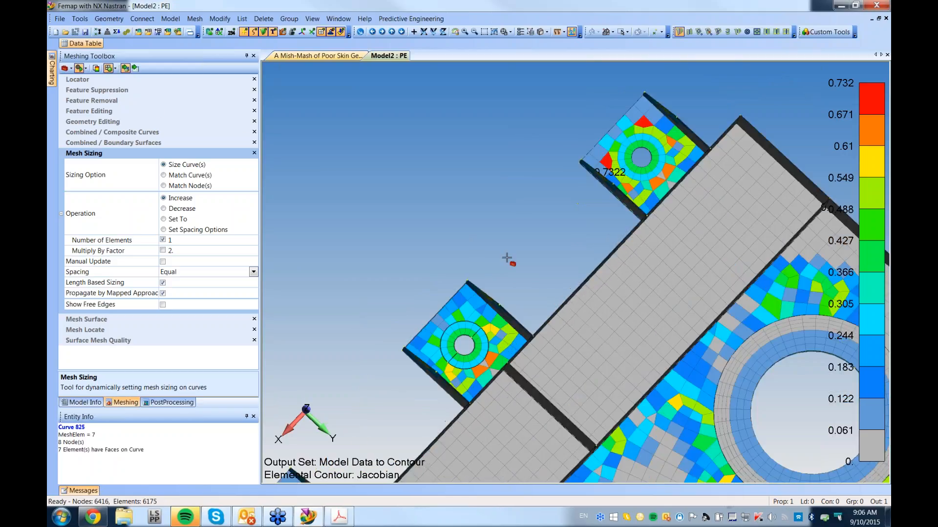
click(605, 133)
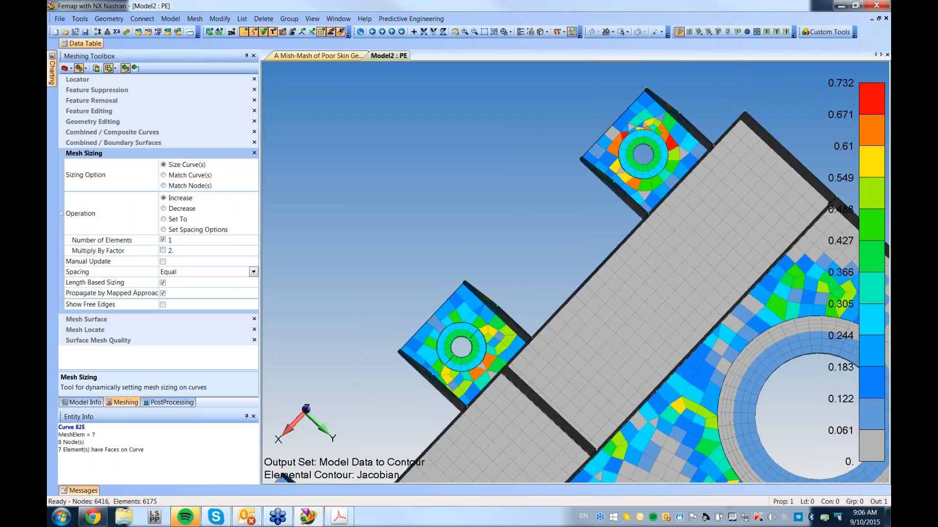
click(604, 133)
scroll(485, 234, down, 5)
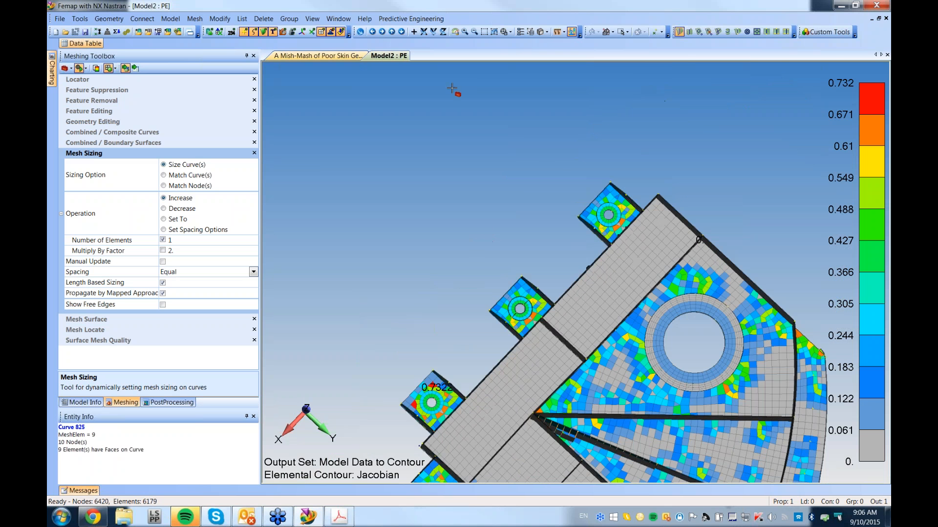
scroll(482, 176, up, 2)
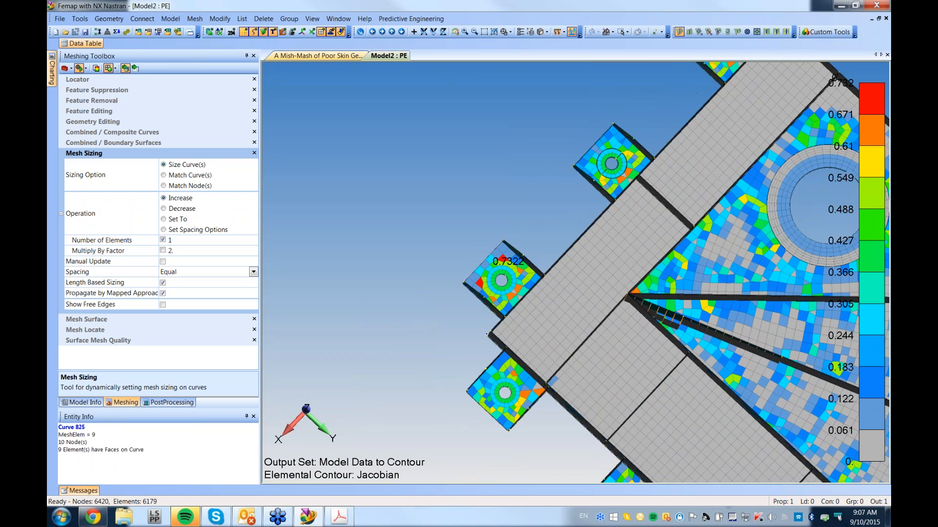
click(468, 270)
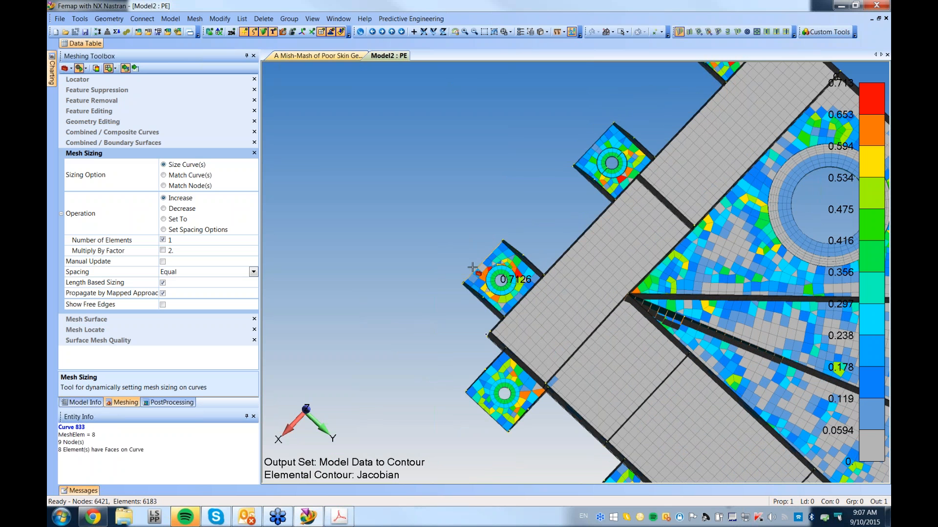
ctrl+middle_drag(400, 332, 352, 315)
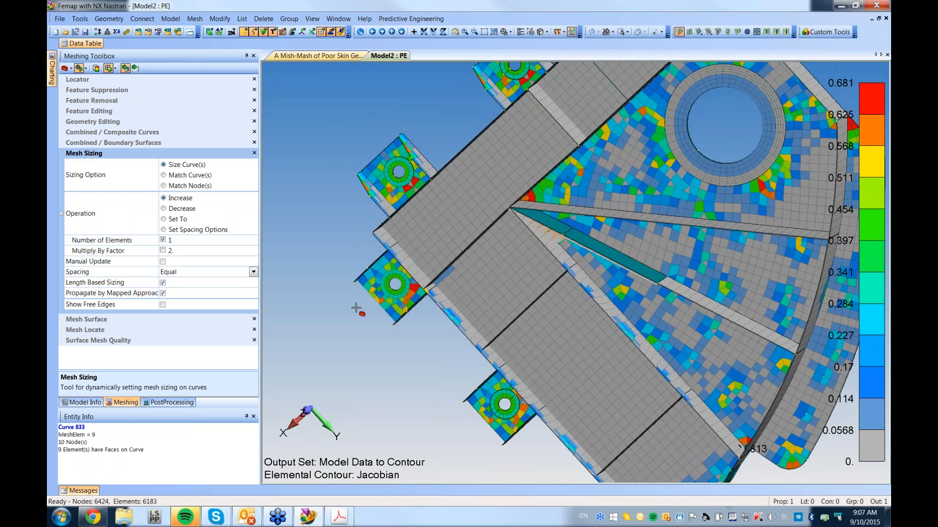
- Examine the Jacobian contour around the highest-value label beside the two-hole end plate, including the adjoining outer rib and flange
scroll(358, 307, up, 3)
scroll(403, 249, down, 6)
middle_drag(396, 138, 419, 164)
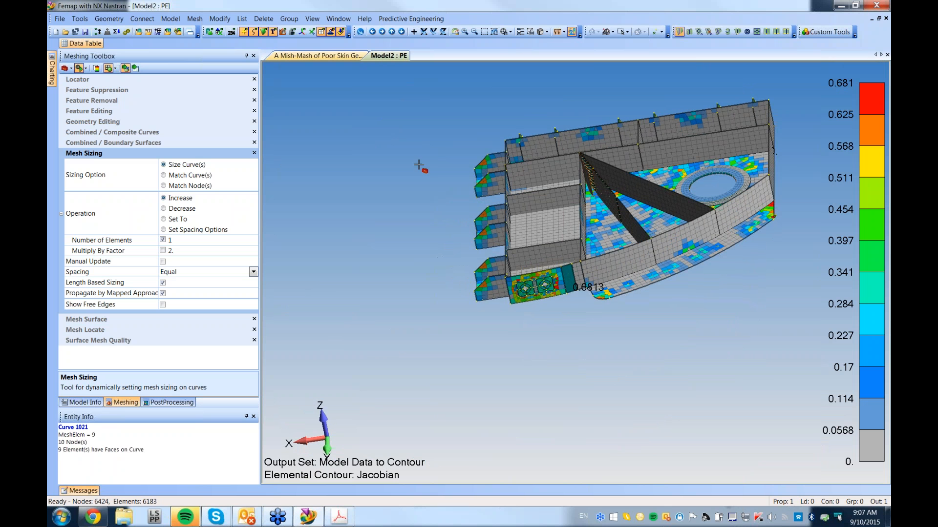
scroll(540, 360, up, 5)
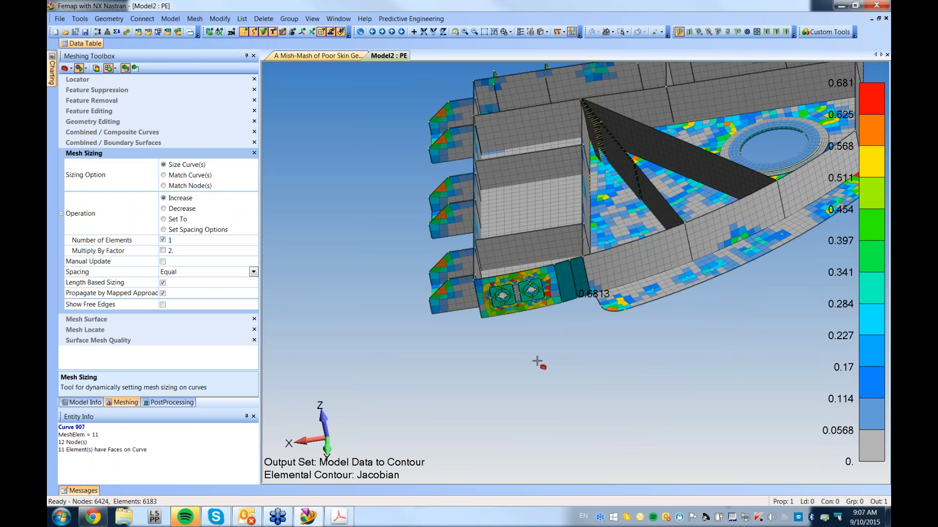
scroll(585, 405, up, 6)
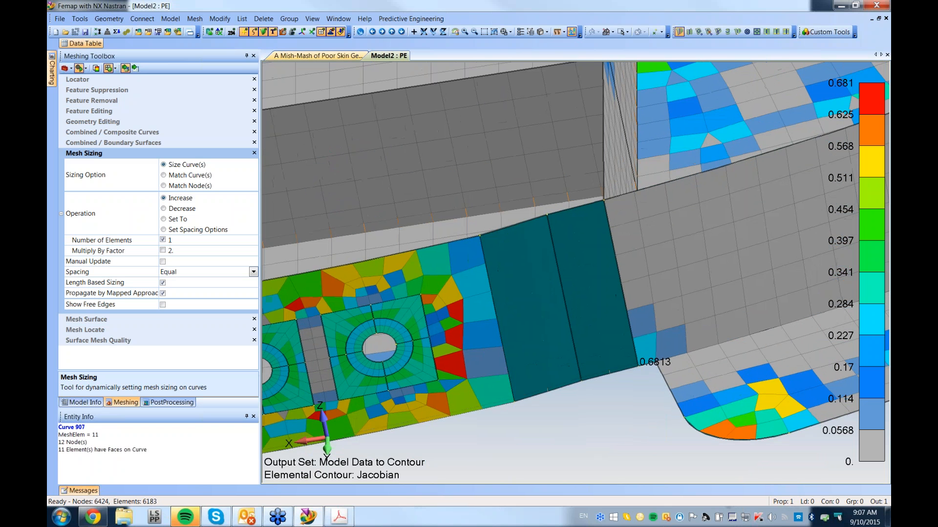
scroll(588, 448, down, 5)
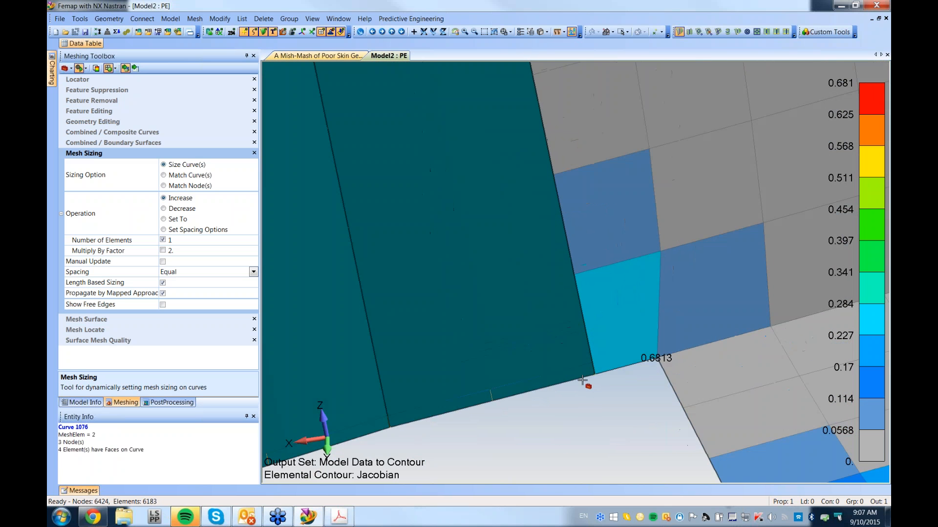
middle_drag(588, 440, 495, 145)
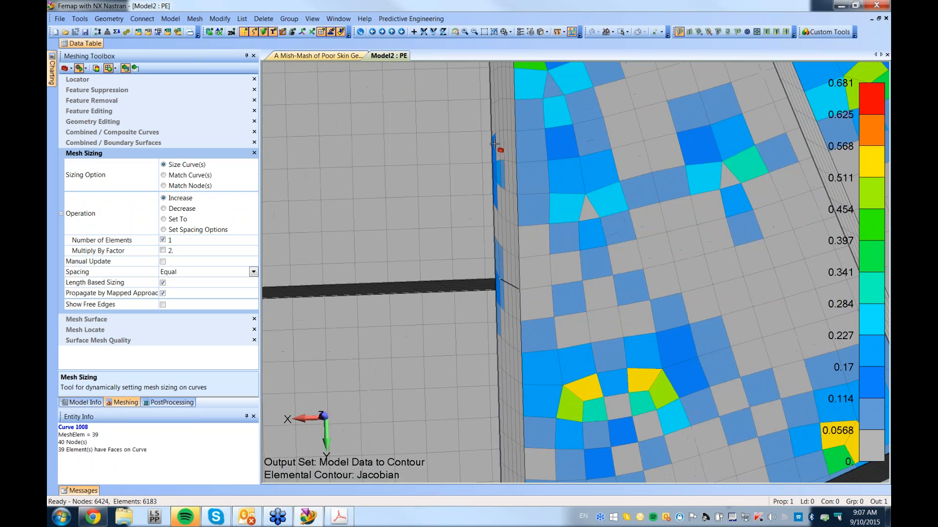
ctrl+middle_drag(533, 415, 578, 168)
scroll(562, 220, down, 3)
ctrl+middle_drag(551, 232, 529, 425)
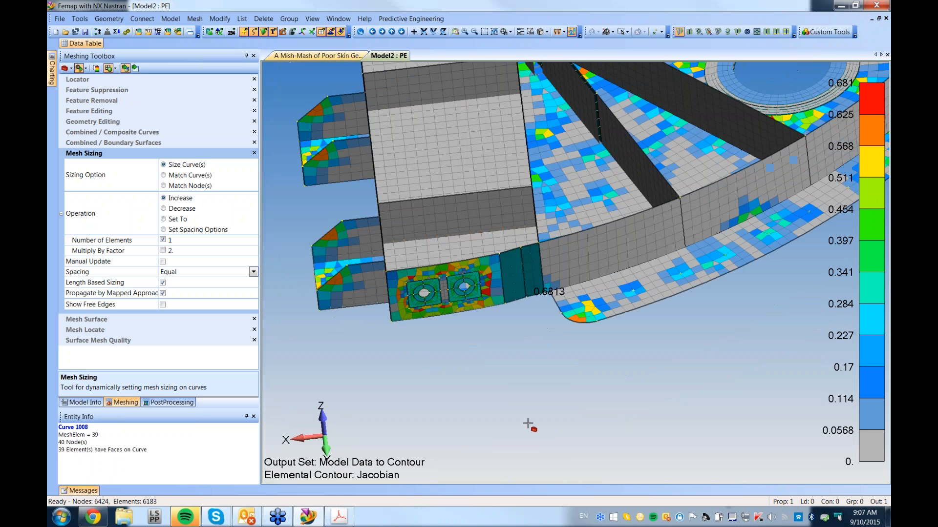
ctrl+middle_drag(515, 195, 510, 322)
scroll(510, 322, down, 3)
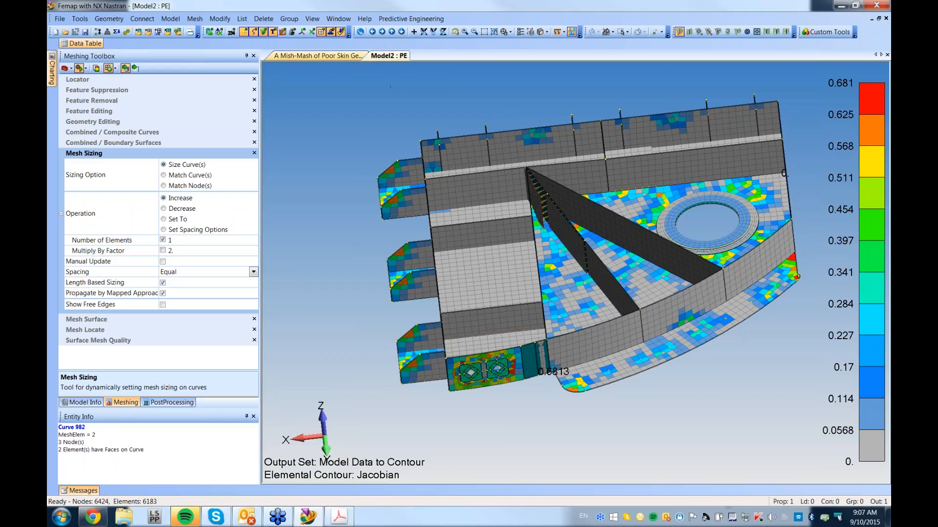
- Turn off the model data contour to return the plate mesh to its plain display
click(572, 33)
click(348, 381)
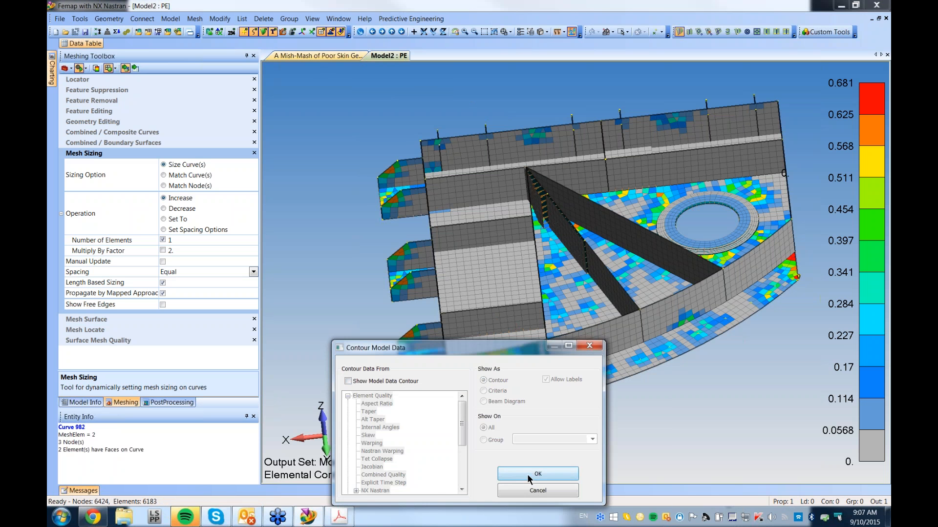
click(538, 474)
middle_drag(397, 318, 423, 367)
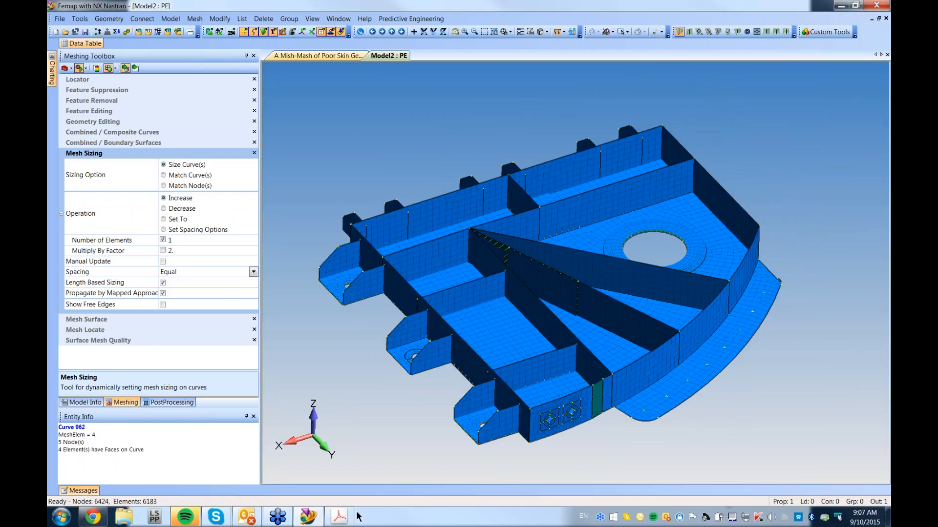
- Switch to the seminar PDF in Adobe Acrobat and page through the mesh cleanup and Element Quality Check sections to Closing Comments and Resources
click(341, 514)
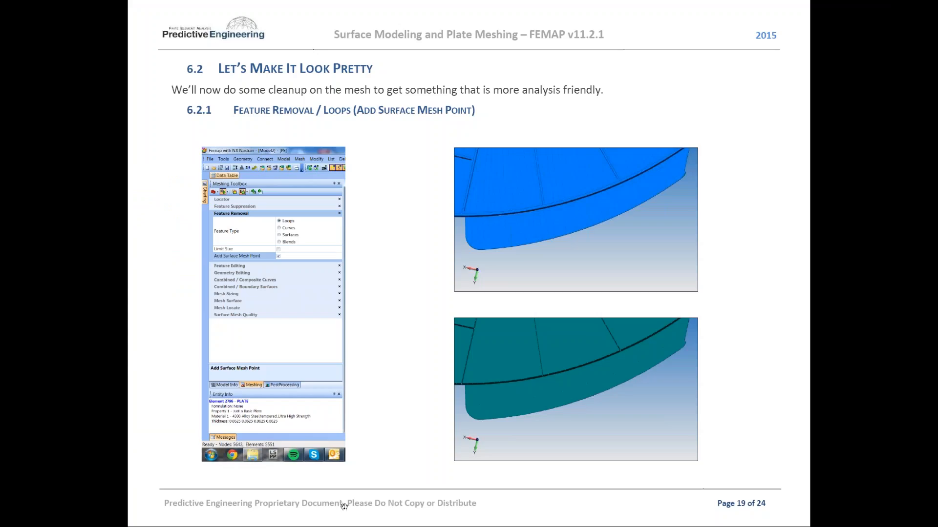
click(399, 453)
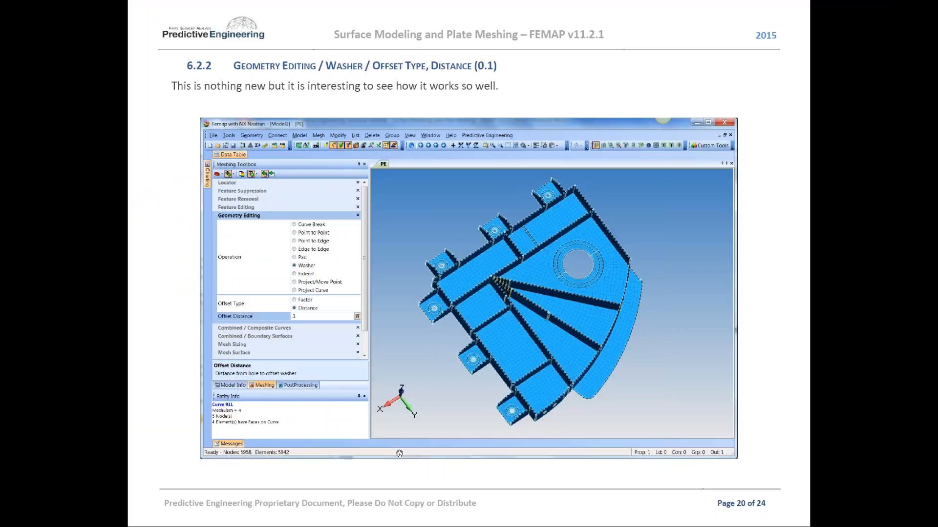
click(399, 453)
click(400, 453)
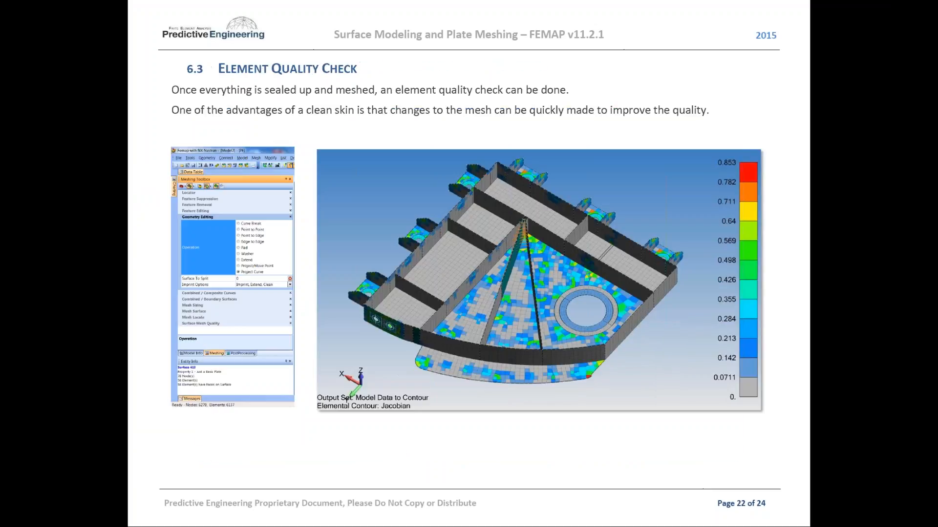
click(347, 400)
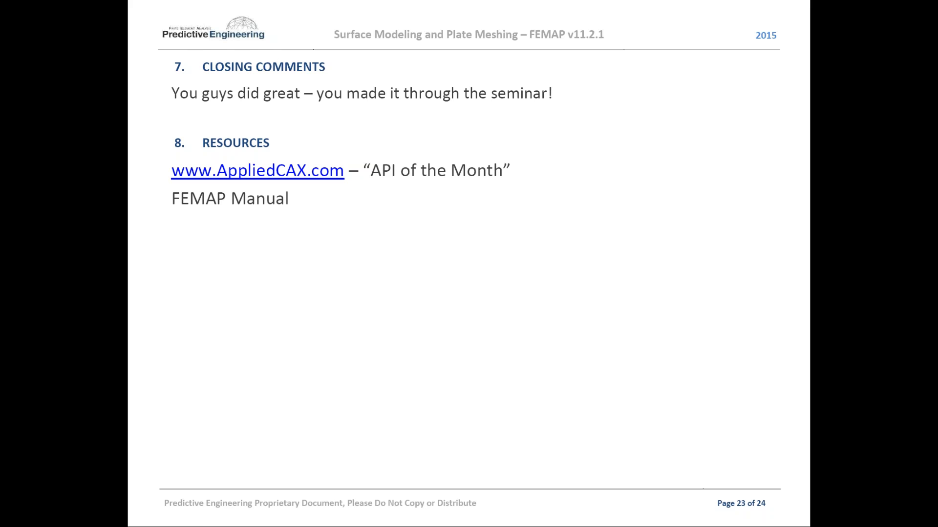
key(super+d)
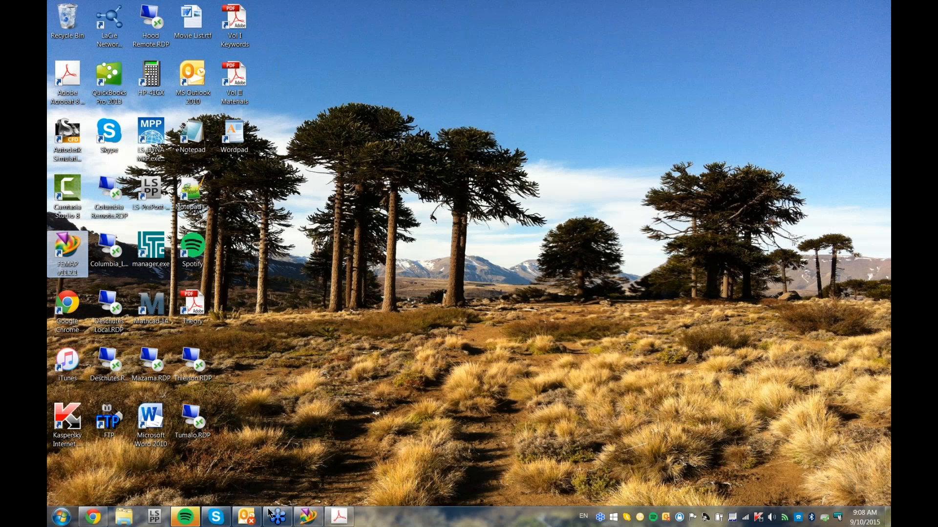
click(94, 517)
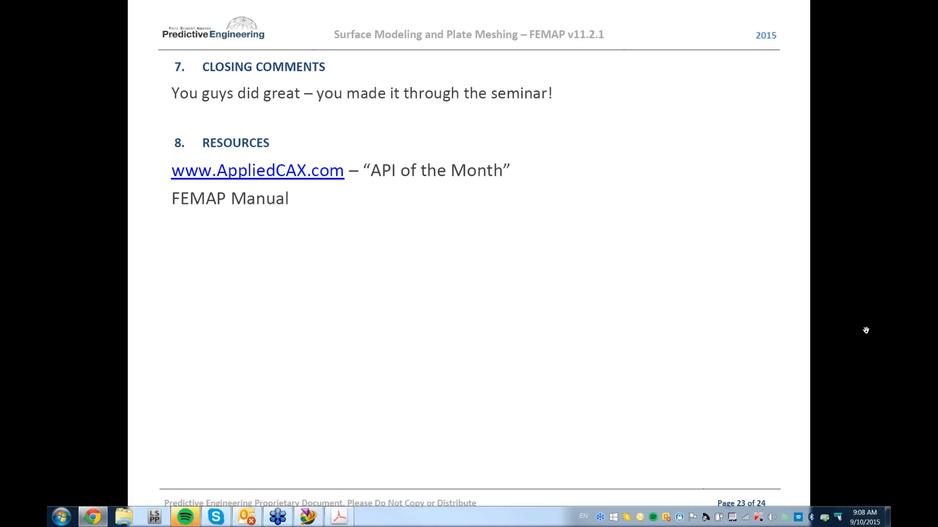
drag(937, 68, 404, 32)
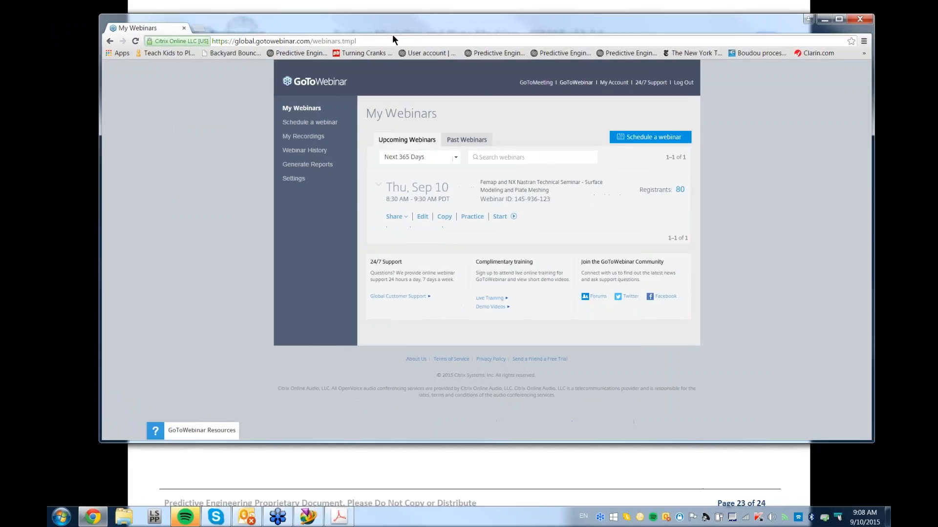
click(383, 43)
text(www.app)
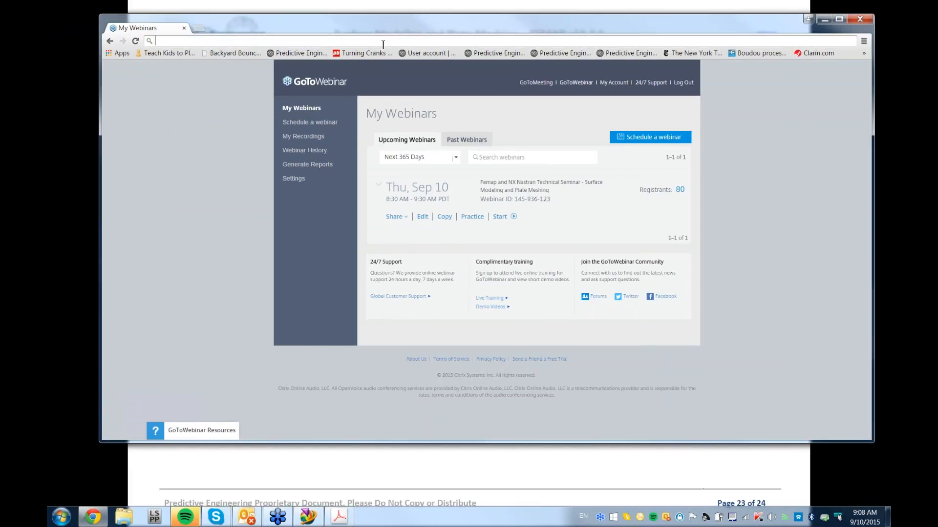
text(li)
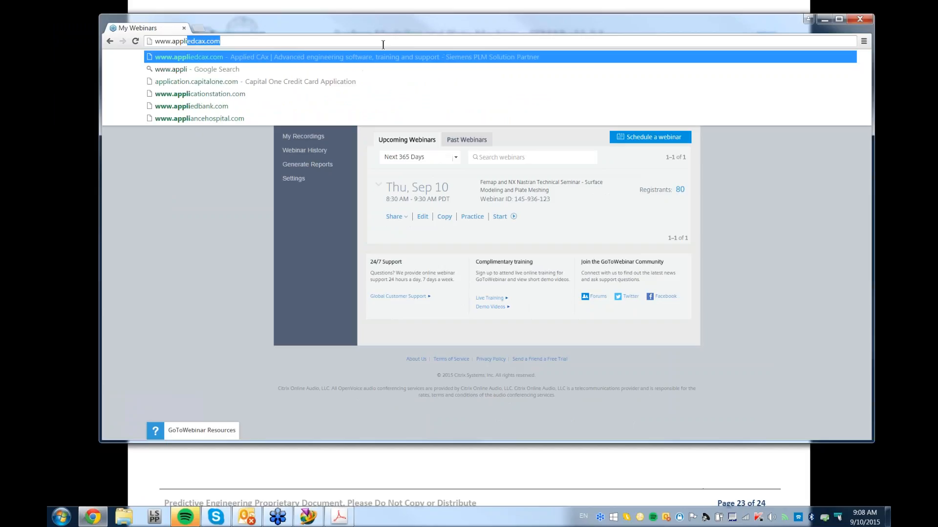
text(edcax.com)
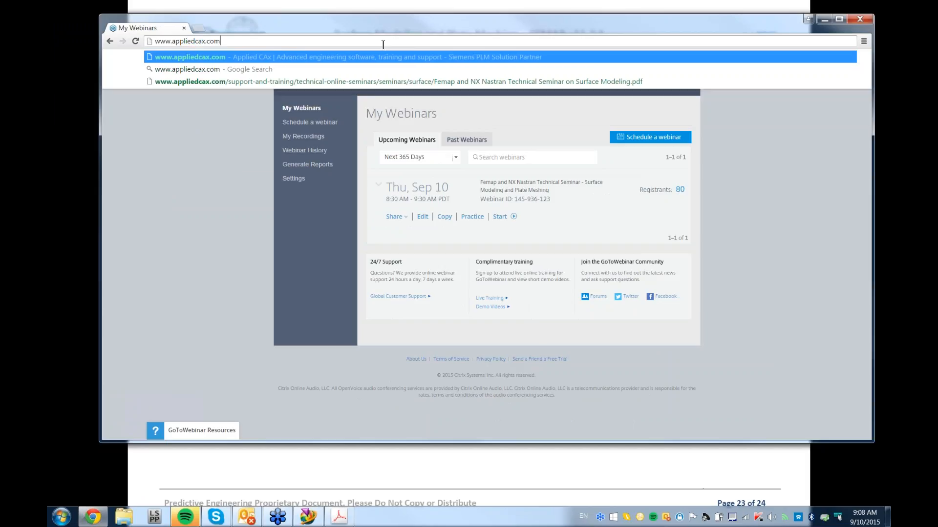
key(Return)
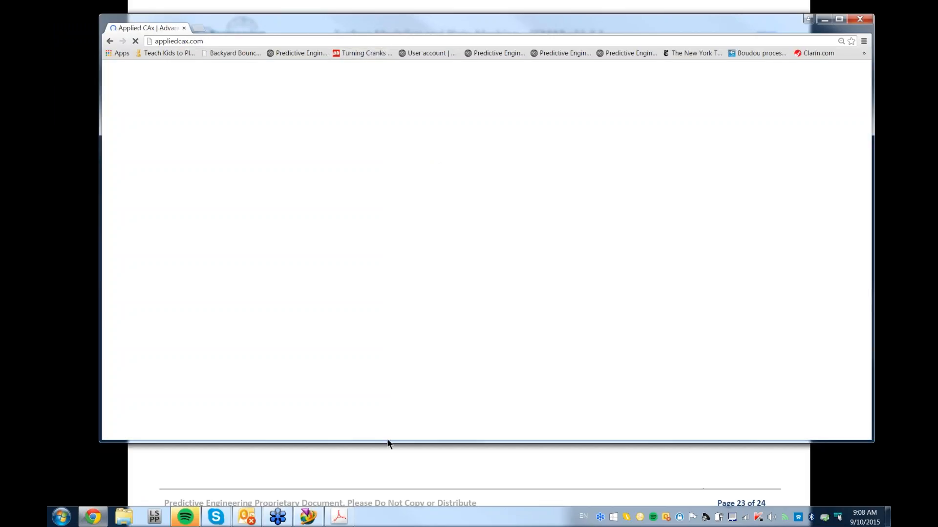
drag(387, 441, 391, 490)
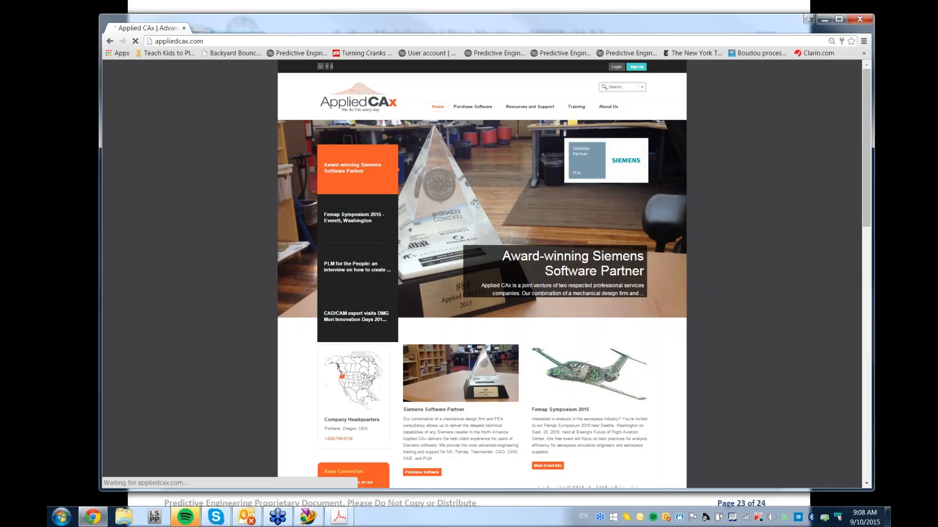
- Open the PreProcessing page of the Femap APIs - Automation and Customization Programs in the site's Resources and Support section
mouse_move(521, 108)
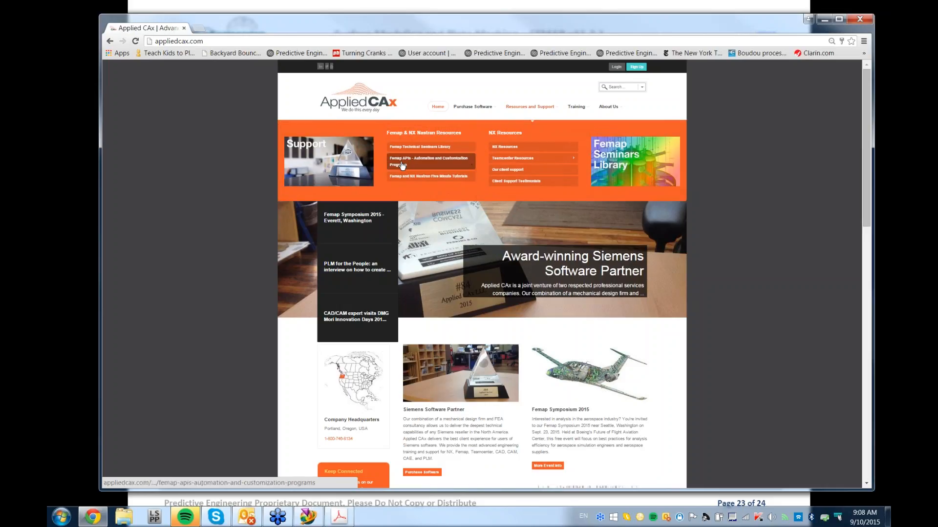
mouse_move(401, 165)
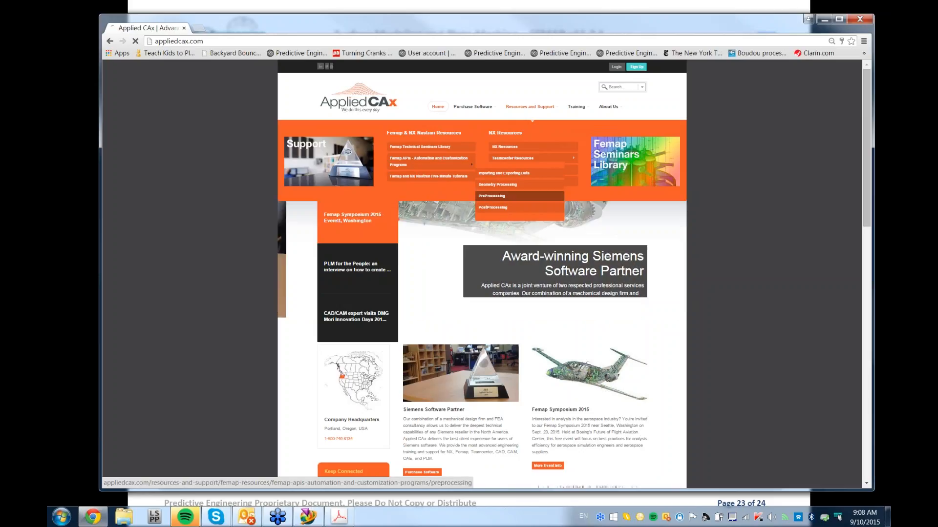
click(489, 198)
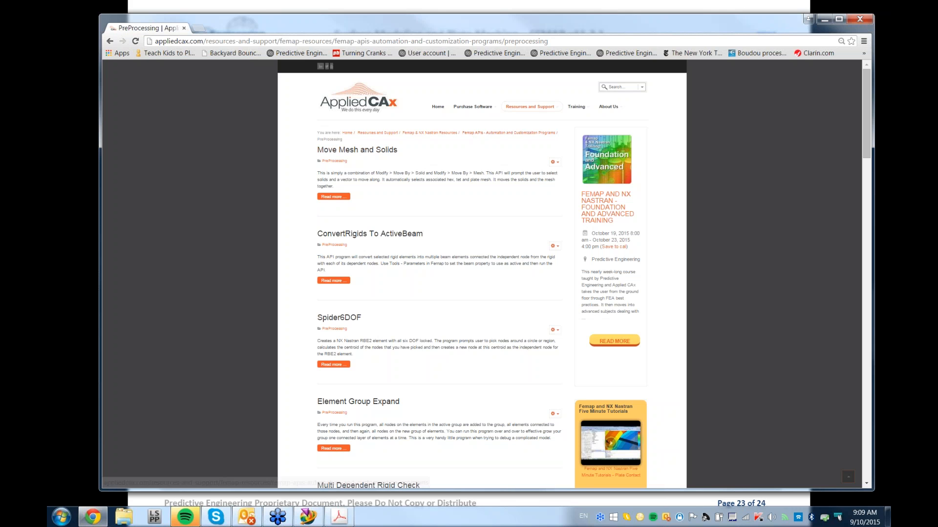
- Return to the seminar PDF in Adobe Acrobat and advance from Resources to the What's Next? page
click(58, 383)
click(58, 383)
scroll(128, 368, up, 2)
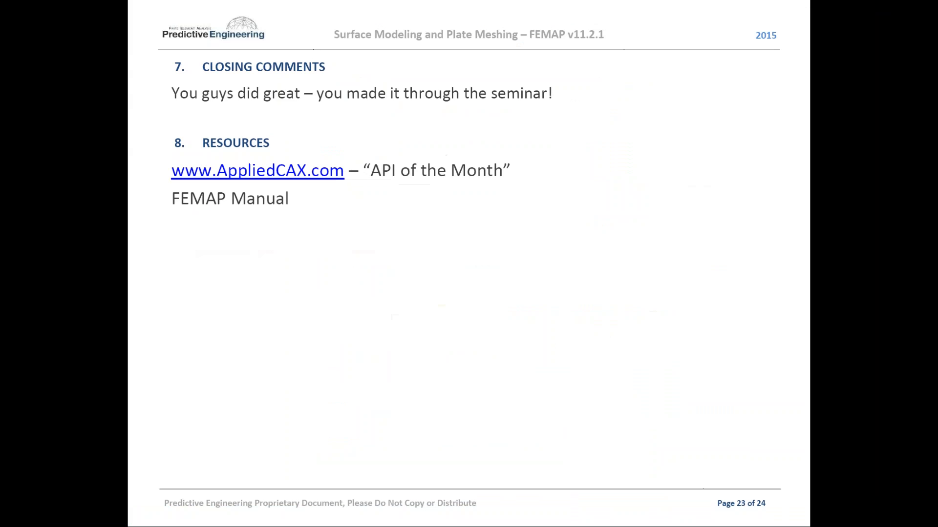
scroll(128, 368, down, 1)
click(262, 328)
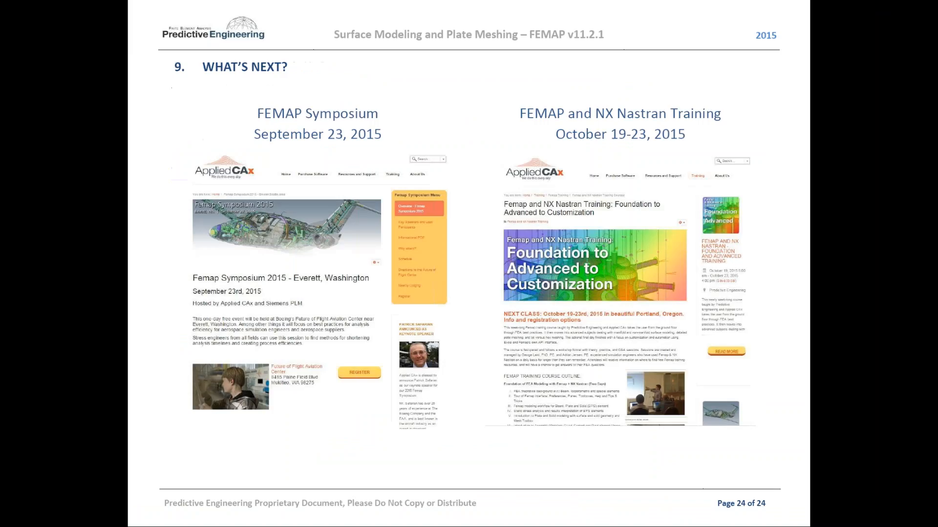